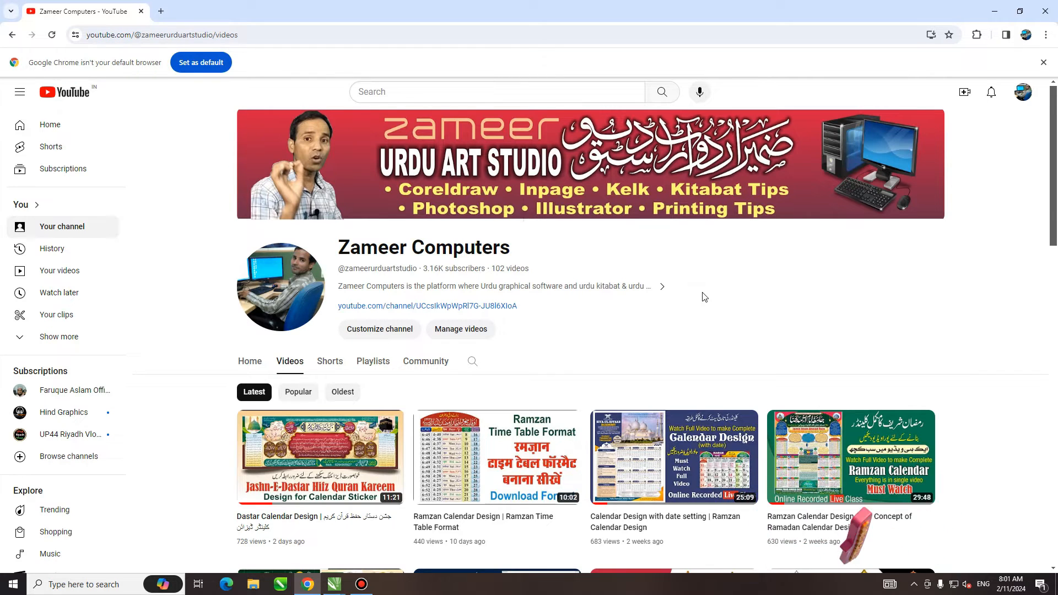
Step: Look through the list of videos uploaded to the channel
scroll(645, 342, "down", 8)
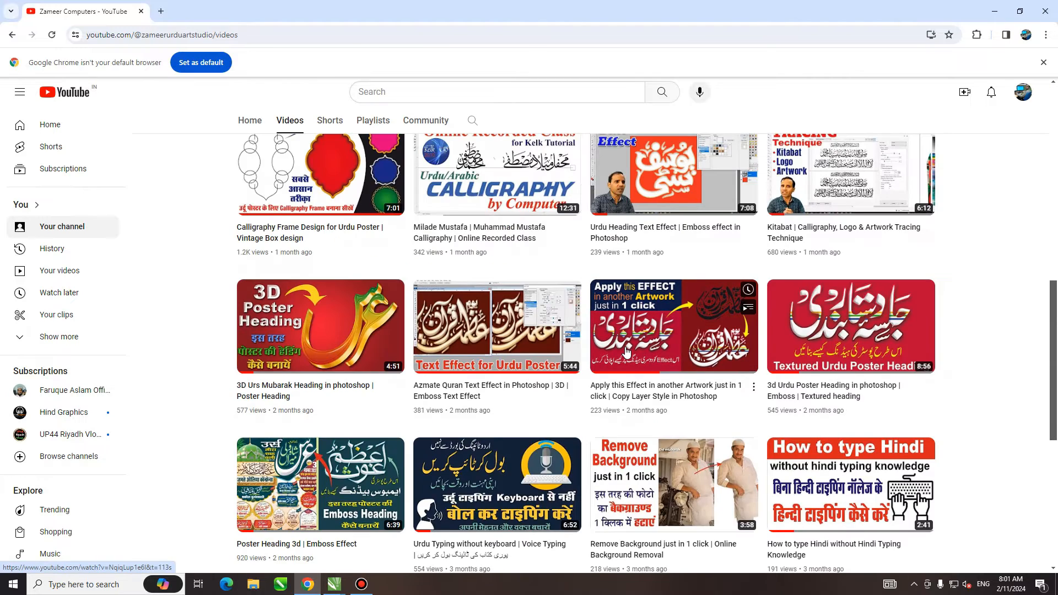
scroll(627, 351, "down", 3)
scroll(627, 351, "down", 3)
scroll(627, 351, "down", 1)
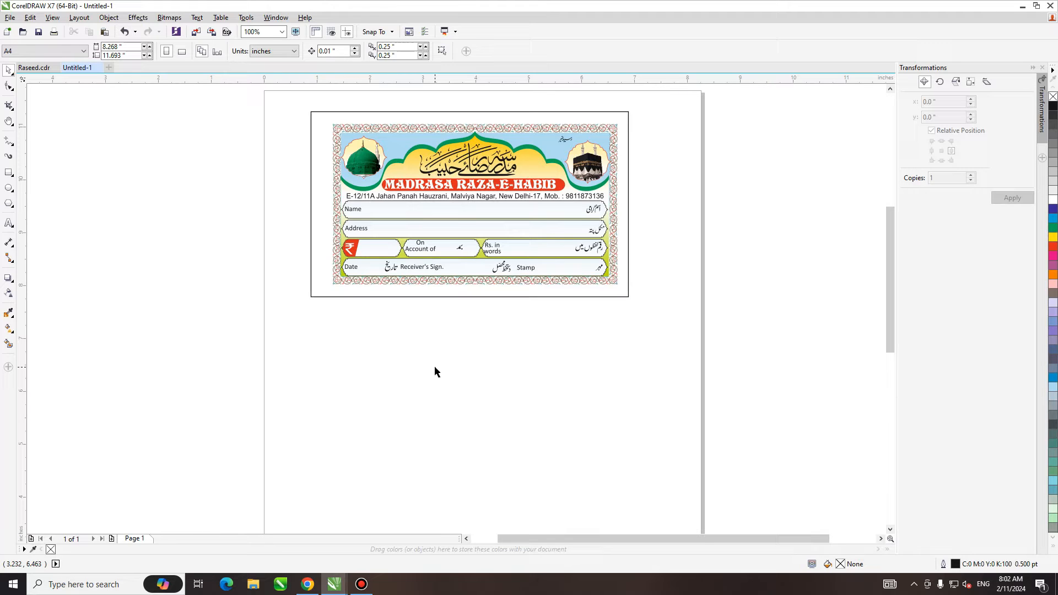
key("h")
left_click_drag(456, 331, 483, 348)
scroll(483, 348, "up", 2)
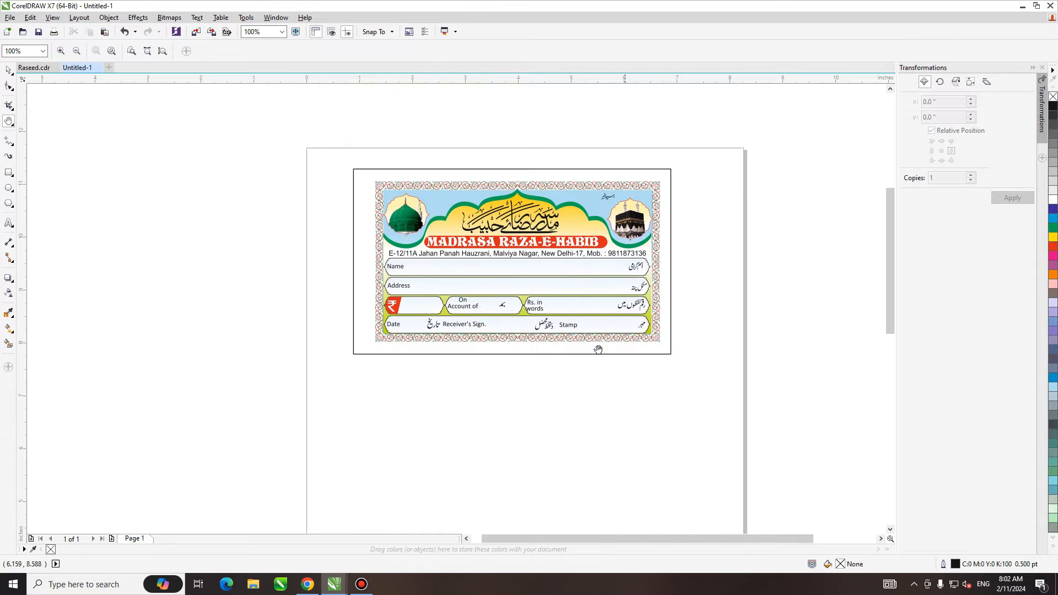
scroll(517, 380, "down", 2)
scroll(518, 359, "right", 1)
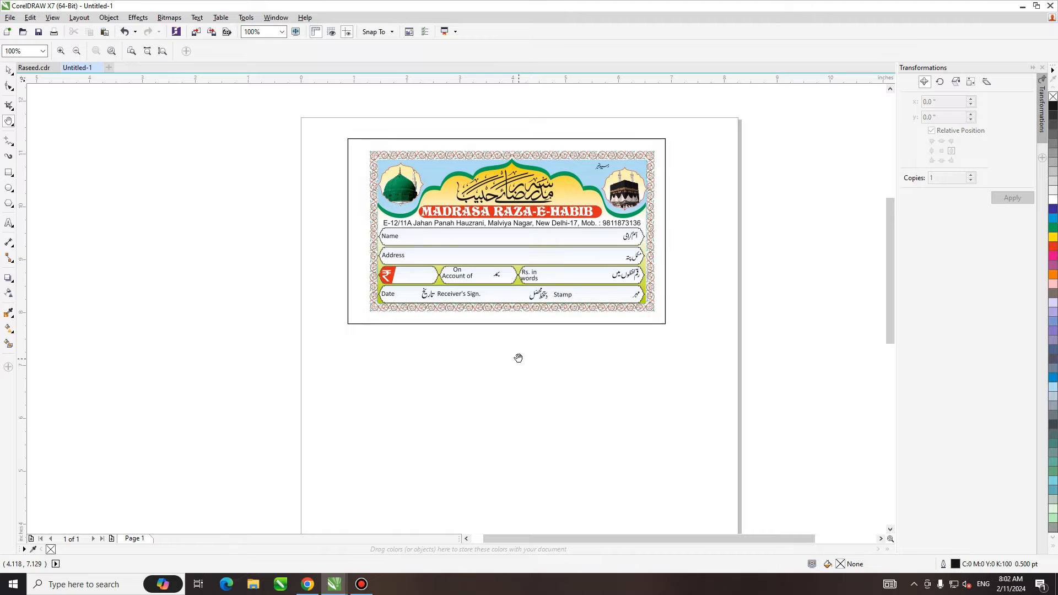
right_click(519, 358)
mouse_move(515, 355)
left_mouse_down()
mouse_move(529, 303)
mouse_move(514, 340)
left_mouse_up()
key("space")
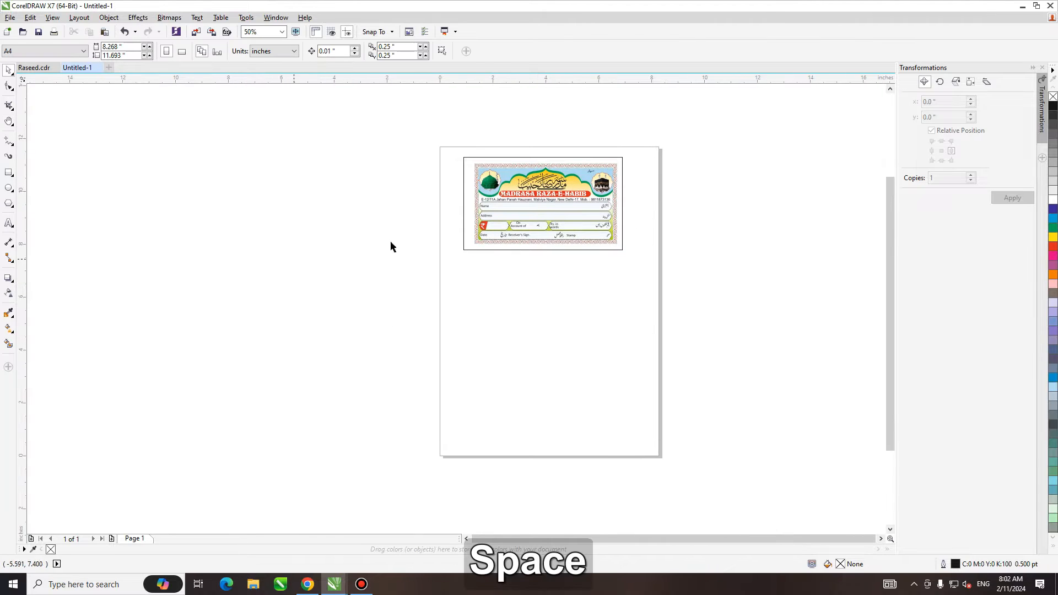
scroll(586, 205, "up", 1)
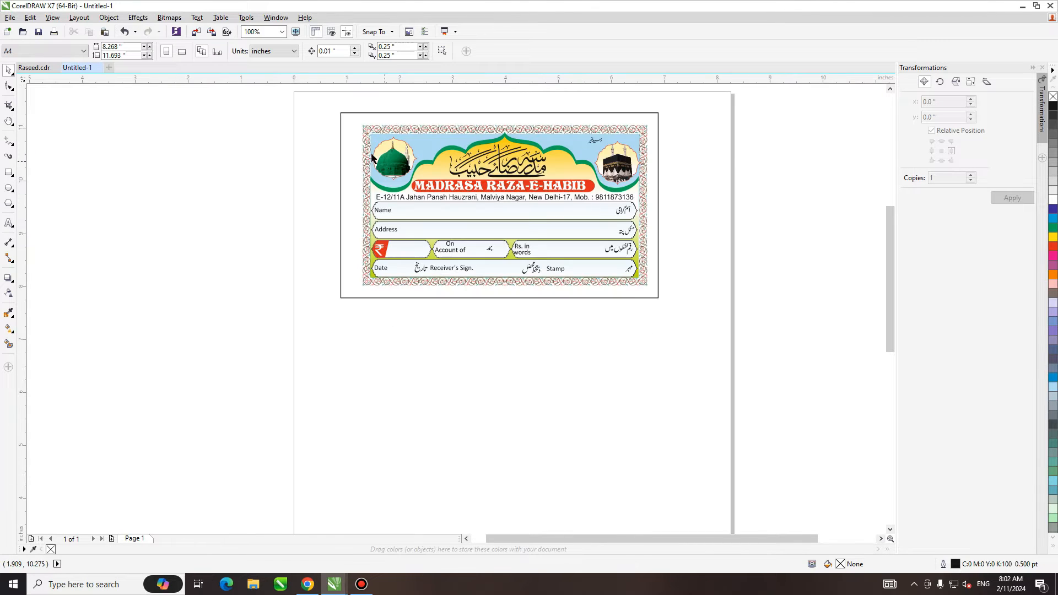
Step: Check the size of the finished receipt's outer frame and of the complete artwork inside it
left_click(341, 140)
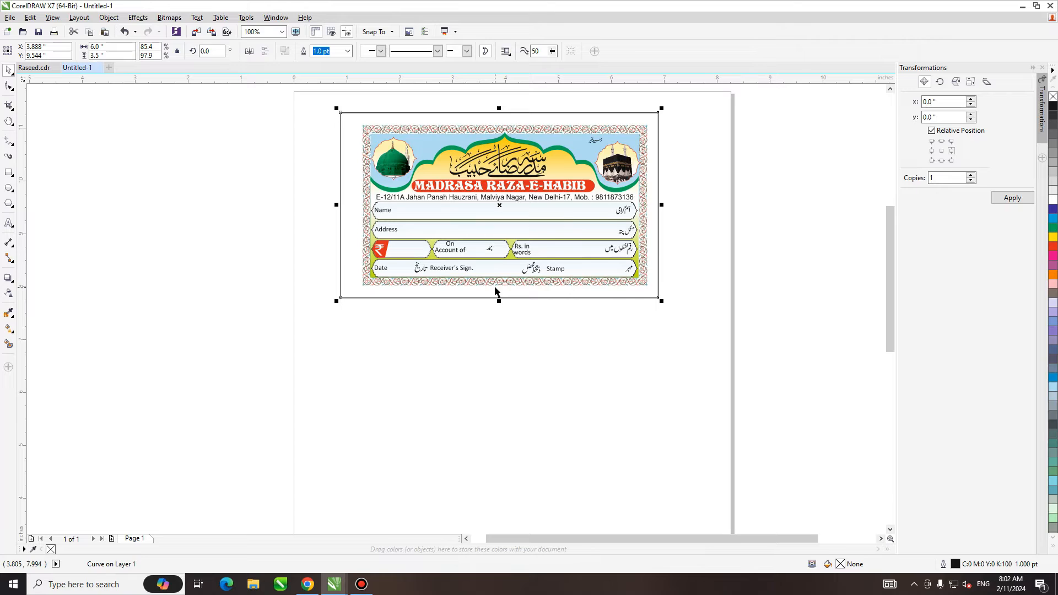
left_click(544, 362)
key("h")
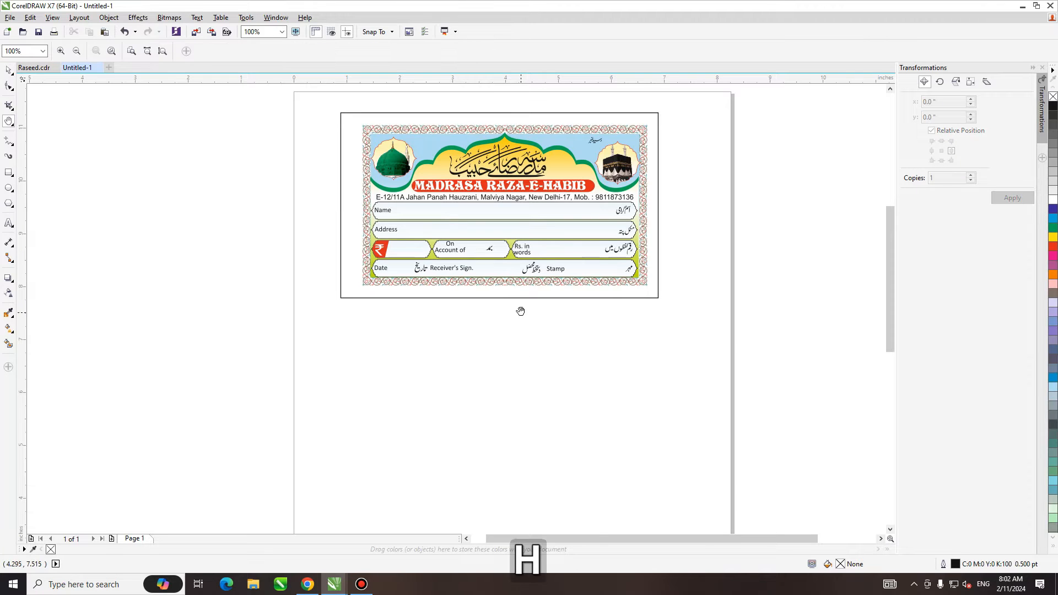
left_click_drag(521, 312, 528, 329)
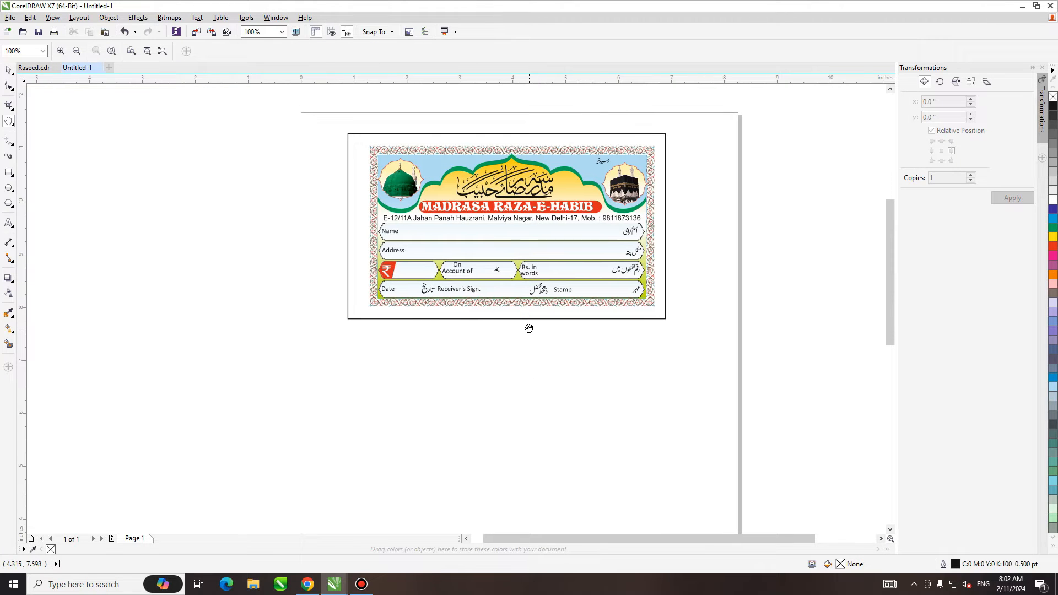
left_click_drag(522, 336, 527, 338)
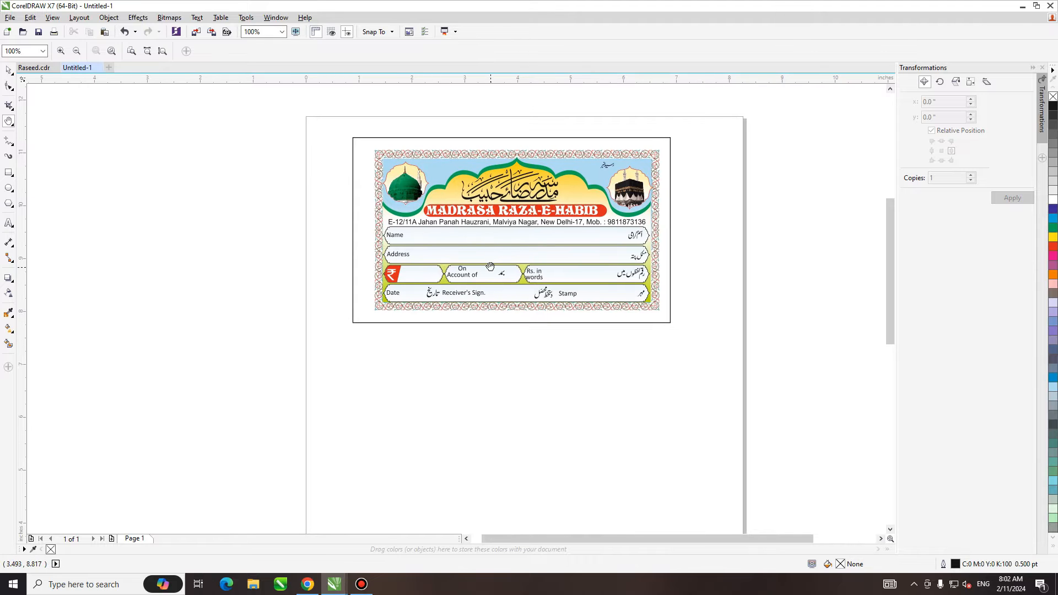
scroll(500, 328, "down", 1)
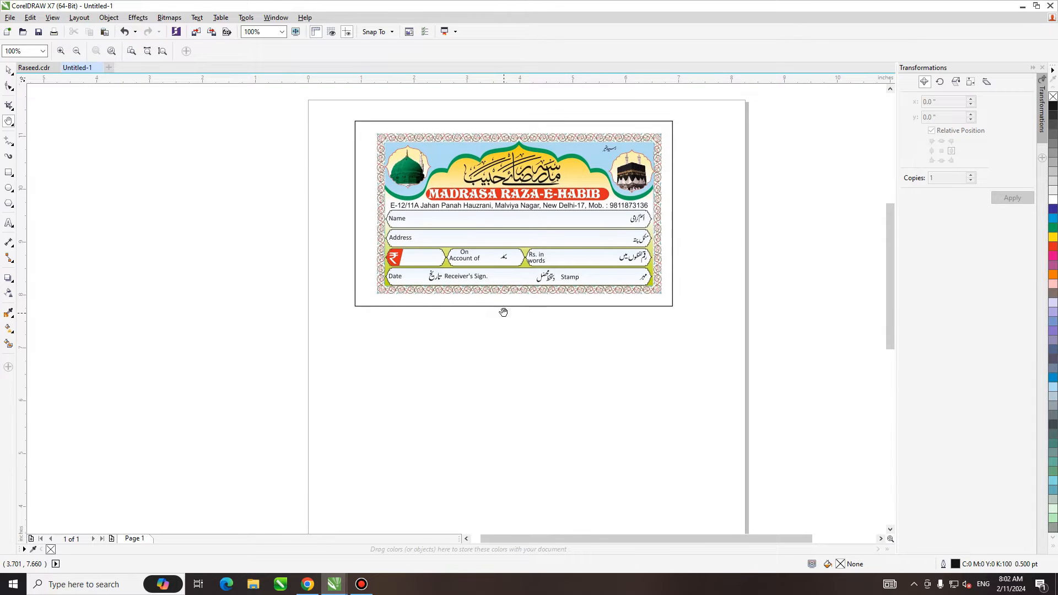
key("space")
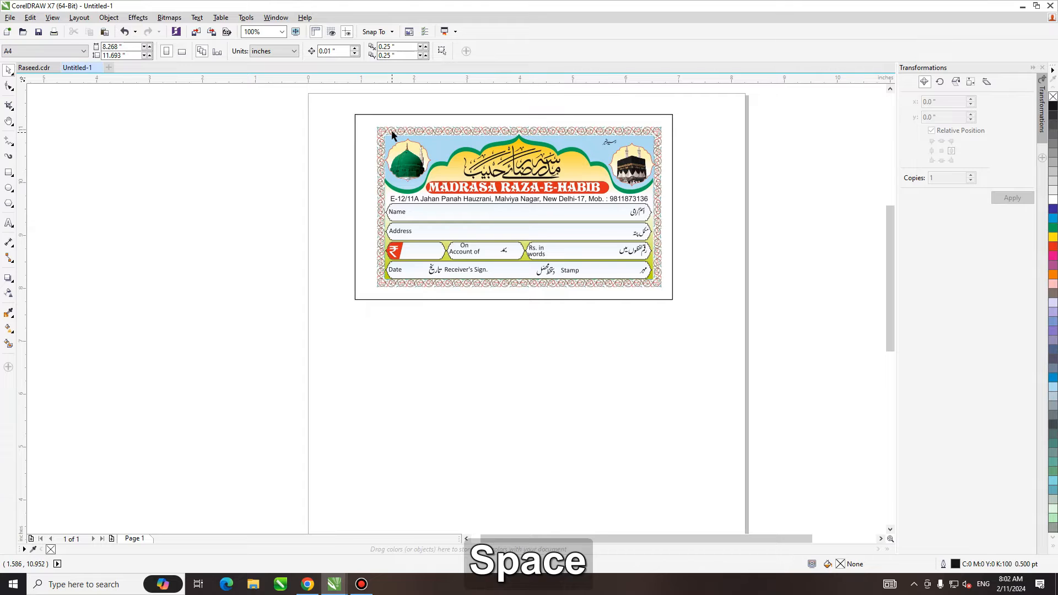
left_click(393, 136)
left_click_drag(366, 113, 670, 301)
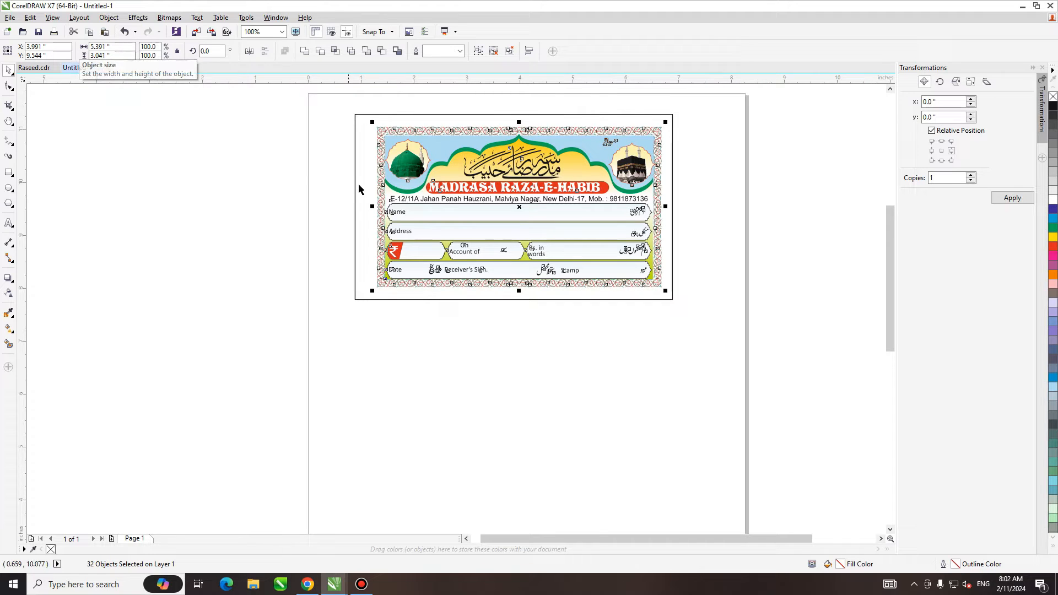
left_click(320, 183)
Step: Duplicate the receipt's ornamental border and its outer frame straight down into the empty page area below the design
left_click(381, 141)
left_click_drag(381, 140, 382, 354)
left_click(371, 303)
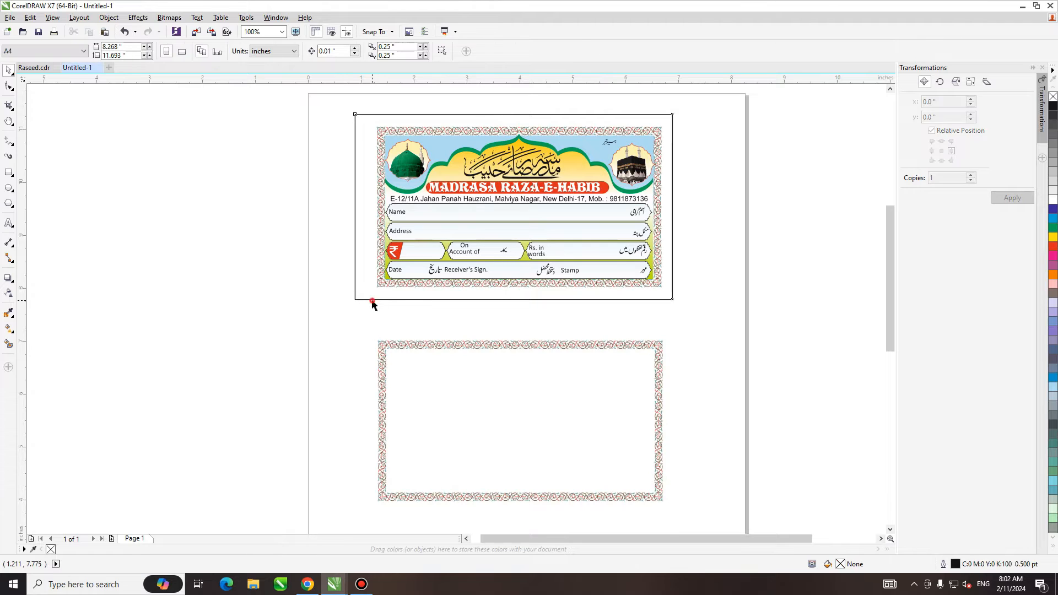
left_click(373, 301)
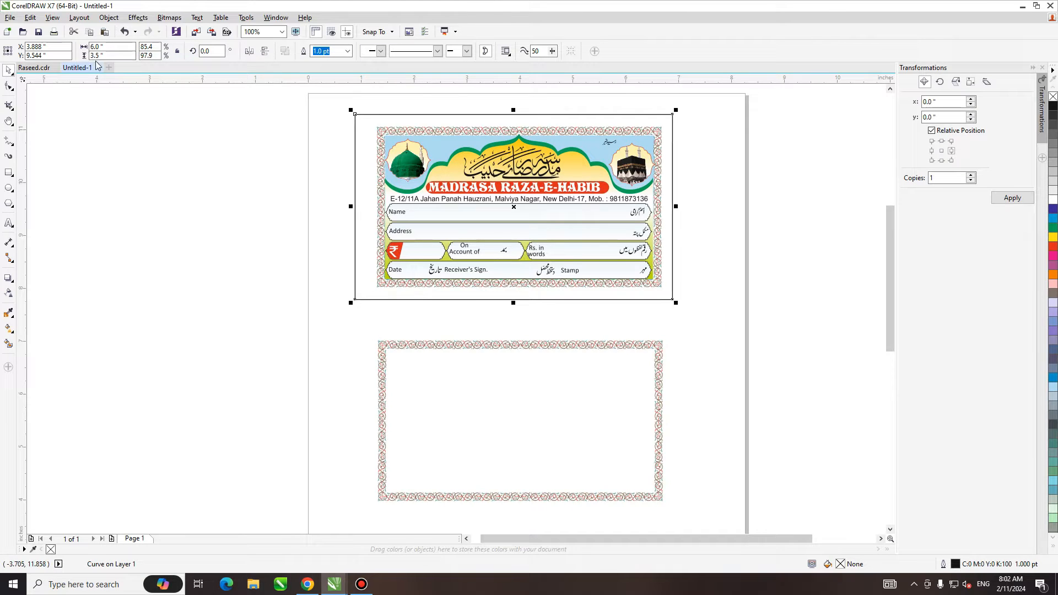
left_click_drag(517, 214, 507, 425)
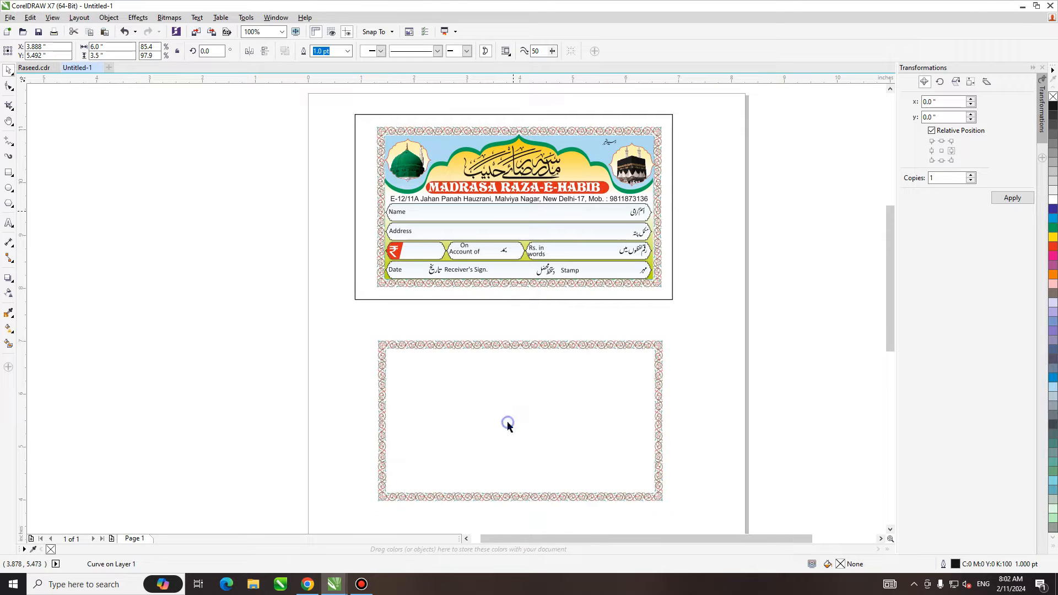
Step: Align the vertical centre of the copied ornamental border with the copied outer frame and deselect them
left_click(406, 347)
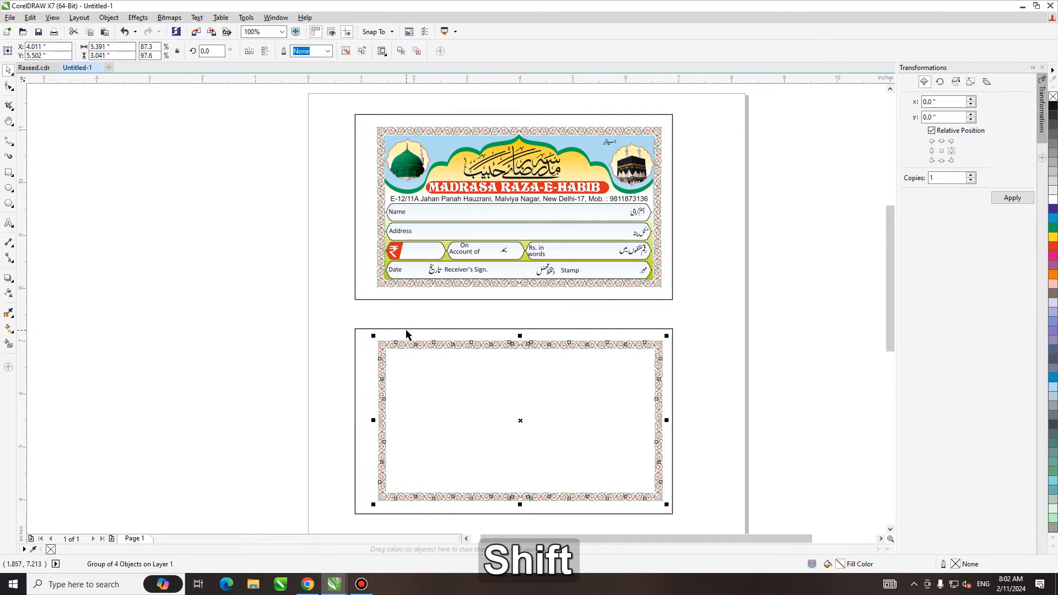
left_click(406, 329, "shift")
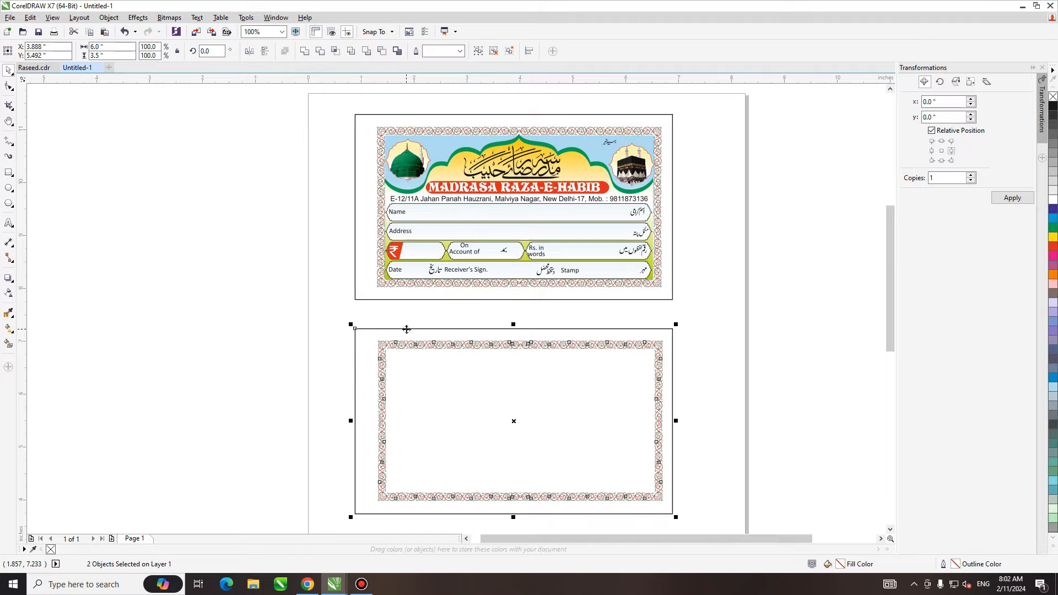
key("e")
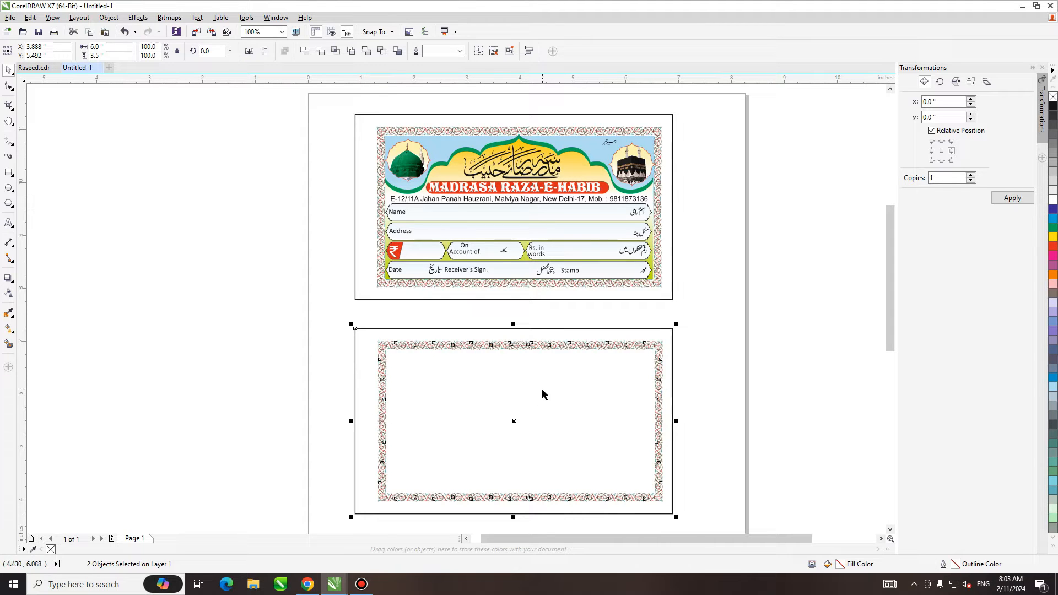
key("h")
left_click_drag(543, 397, 544, 384)
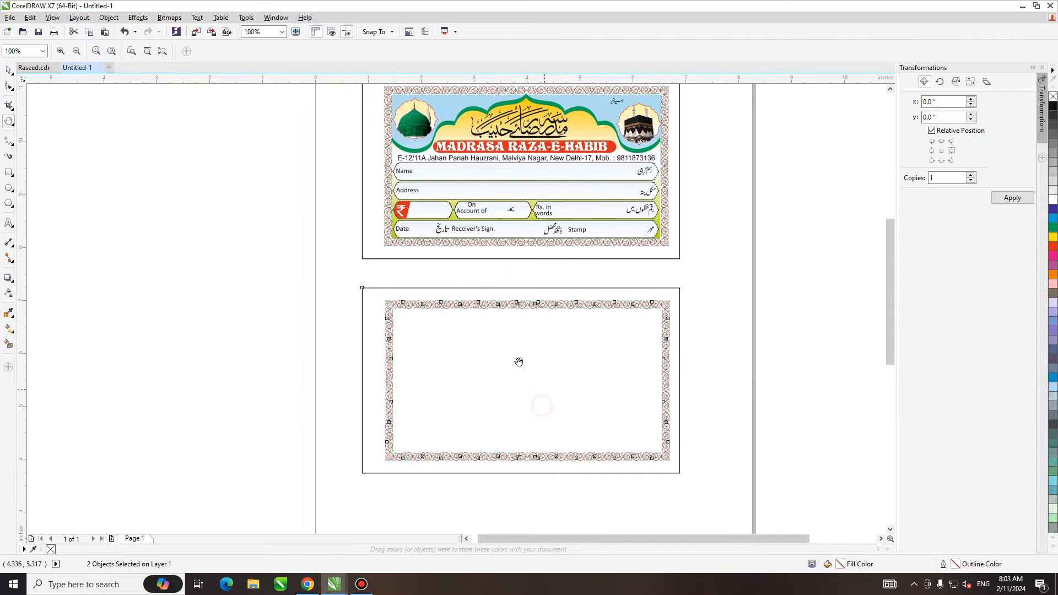
key("space")
left_click(265, 249)
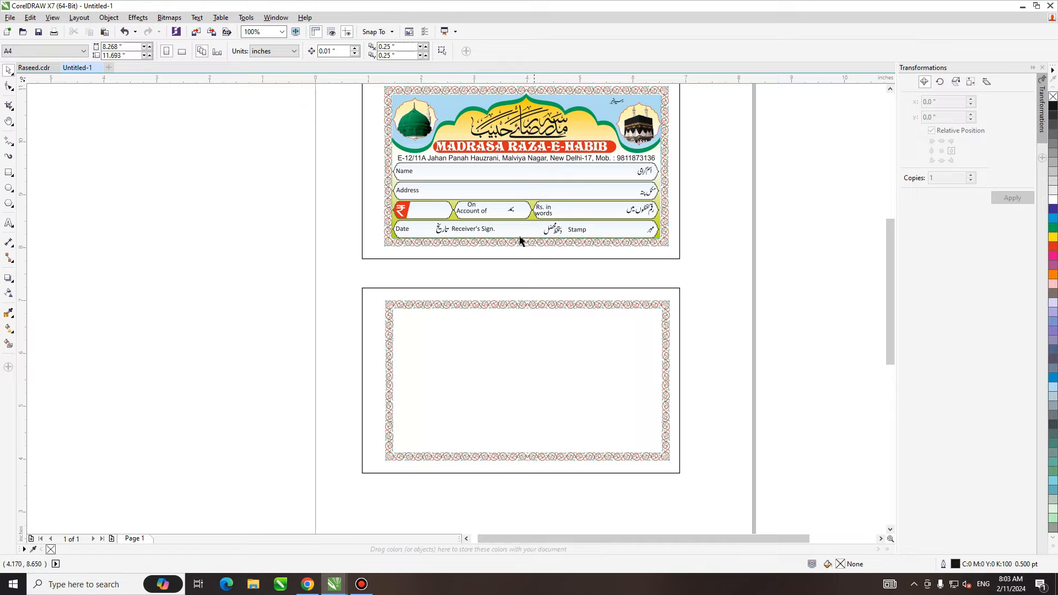
Step: Draw a rectangle about 5.07 by 2.70 inches inside the copied ornamental border and fill it light pink (C0 M40 Y20 K0)
key("Tab")
key("F6")
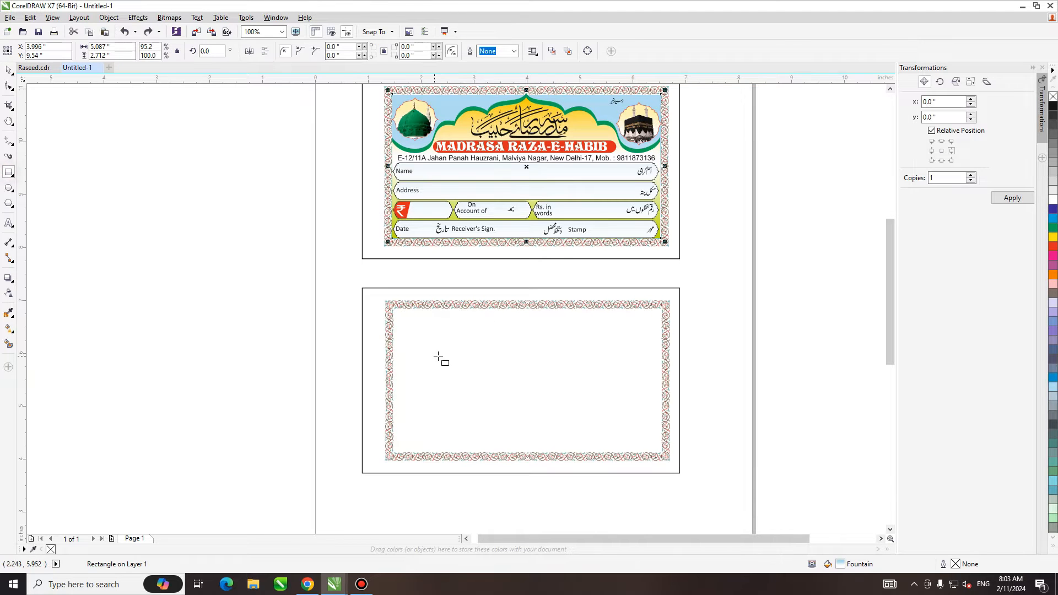
left_click_drag(394, 309, 666, 453)
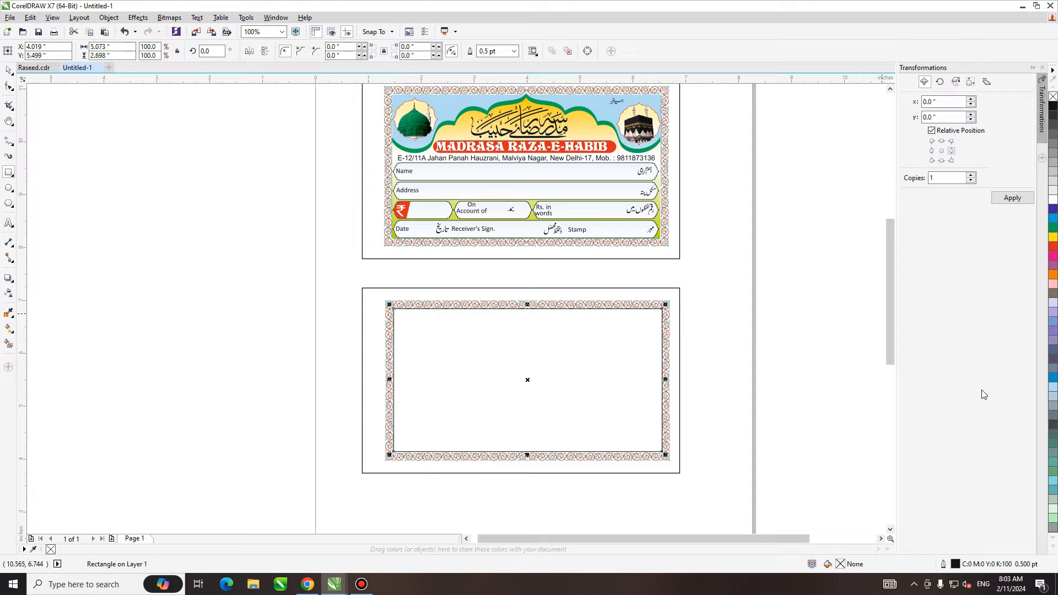
left_click(1053, 284)
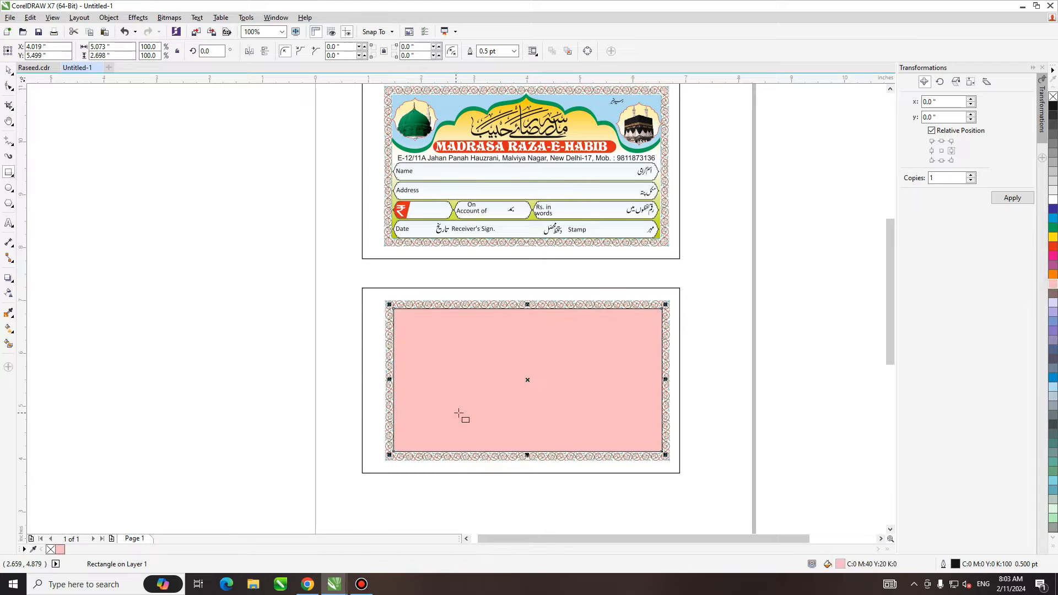
Step: Apply a linear fountain fill running upward through the pink rectangle and colour its upper end node light cyan
key("g")
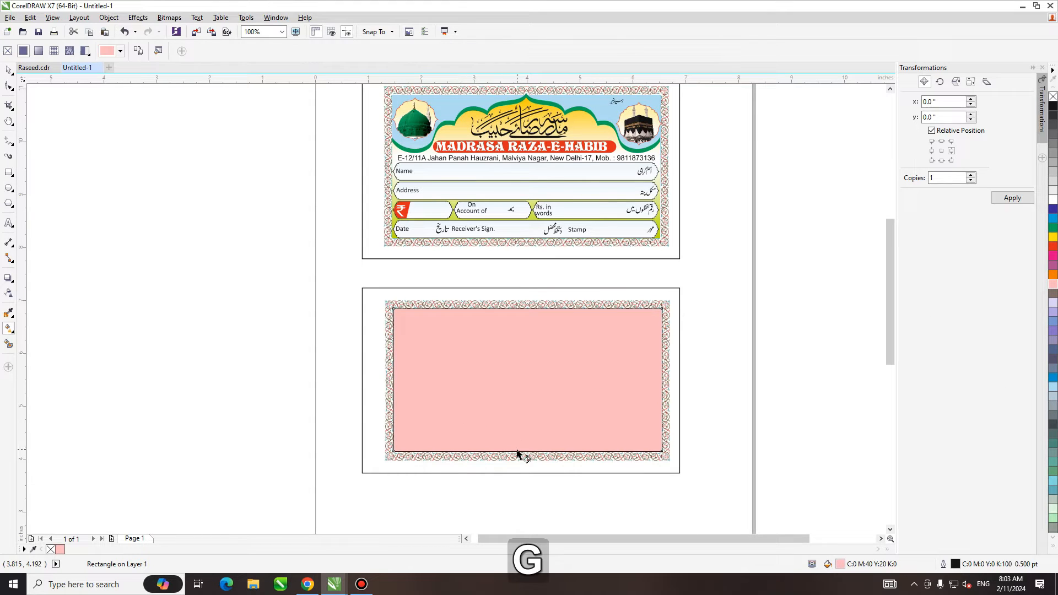
left_click_drag(519, 450, 519, 315)
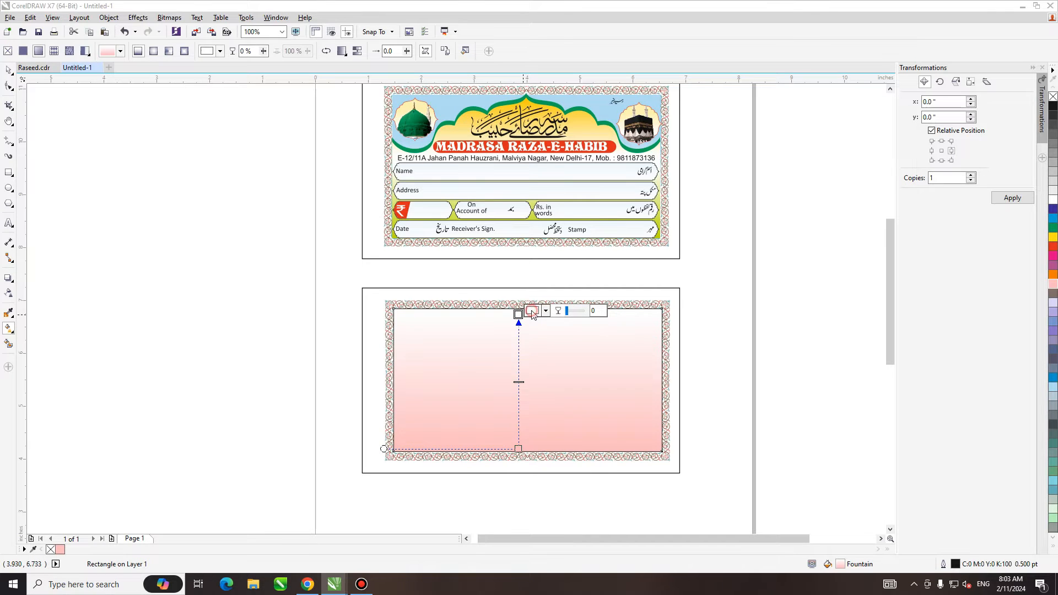
left_click(535, 310)
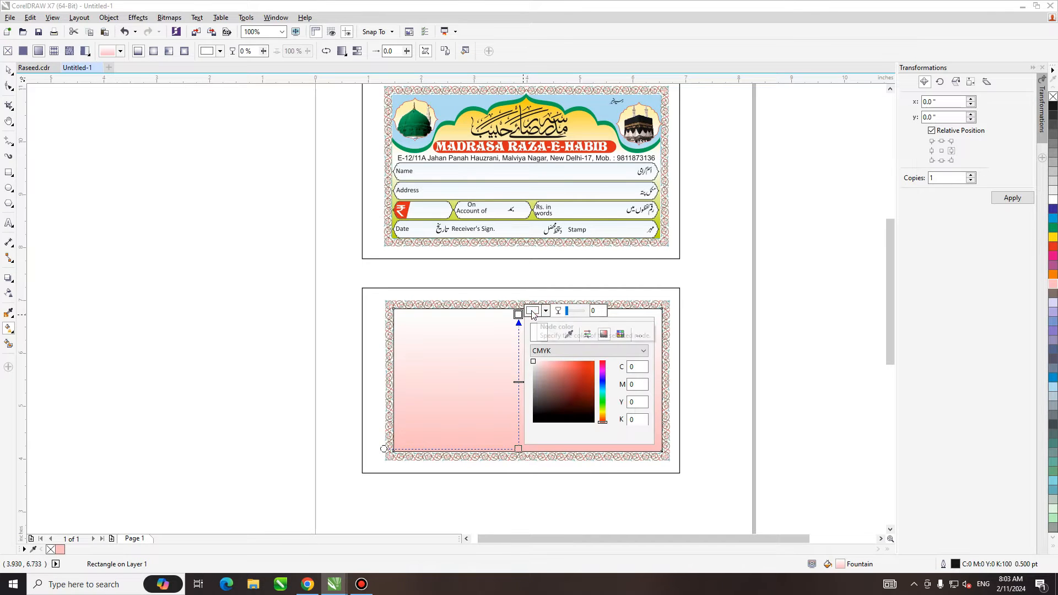
left_click(603, 393)
left_click(563, 363)
left_click(495, 351)
Step: Add a node near the middle of the rectangle's pink-to-cyan gradient and make it white
double_click(518, 373)
left_click(533, 368)
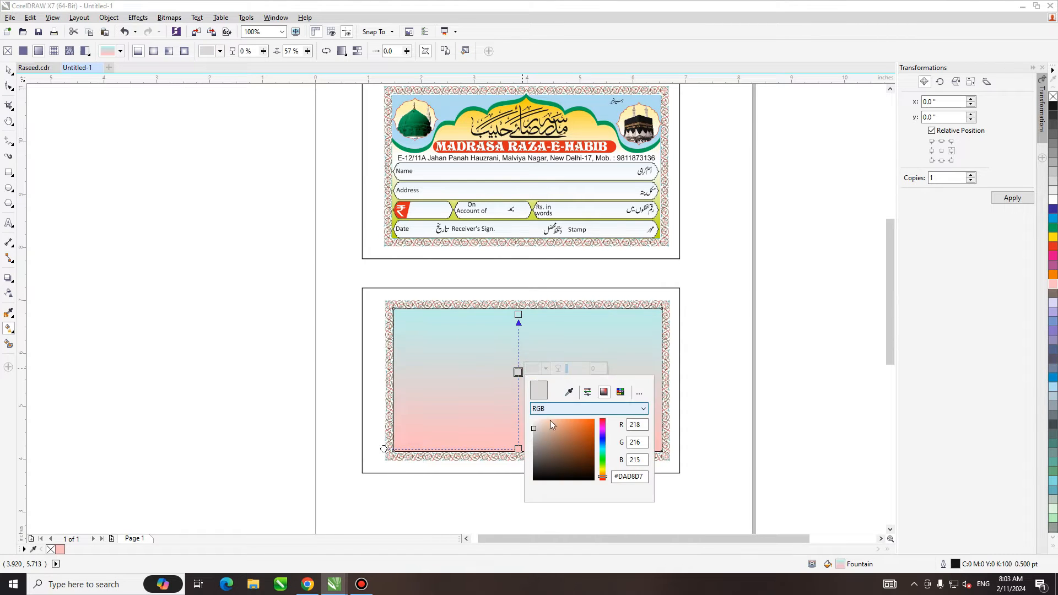
left_click(535, 420)
key("space")
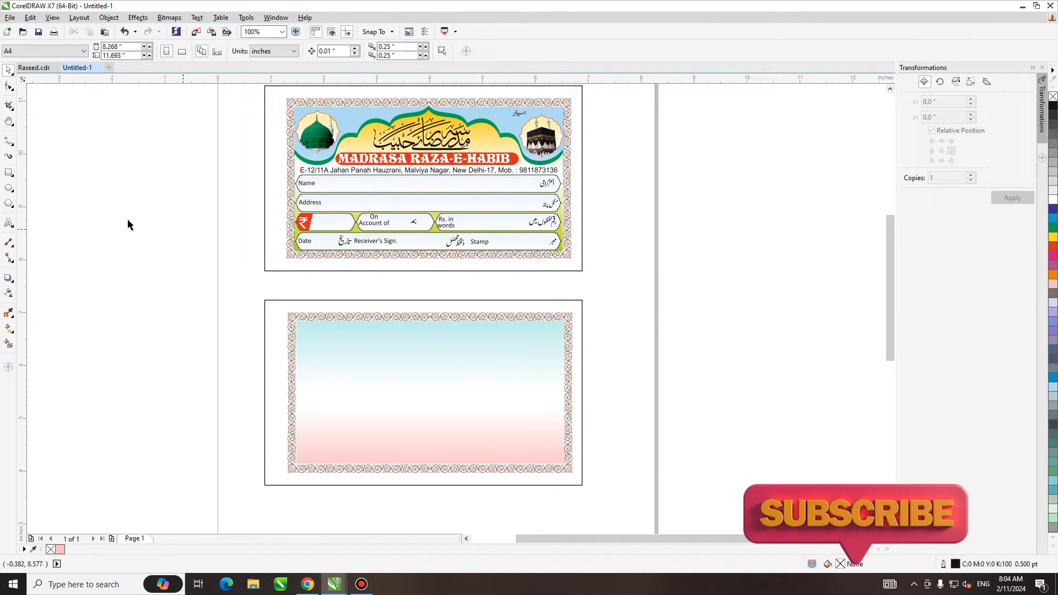
Step: Draw a four-segment open line rising from the gradient panel's upper left edge to the middle of the ornamental border's top
left_click(9, 141)
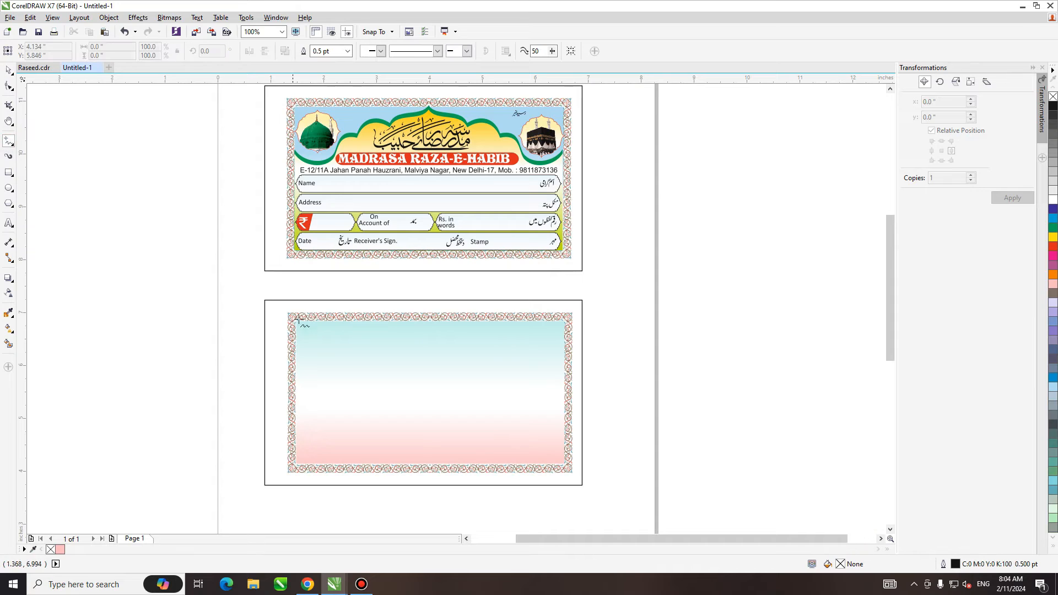
left_click(296, 349)
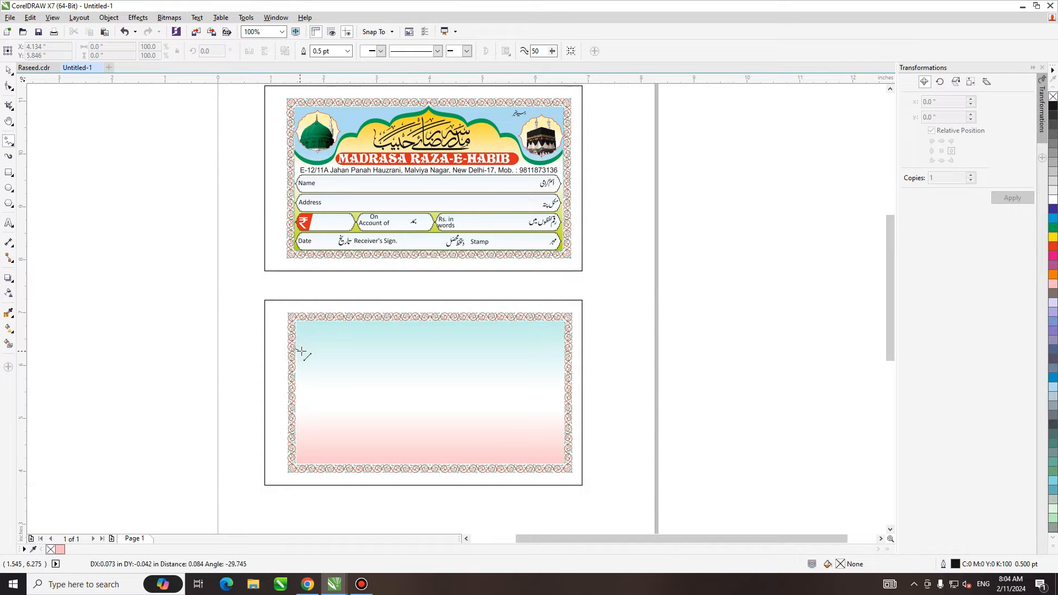
double_click(330, 356)
left_click(349, 342)
double_click(381, 333)
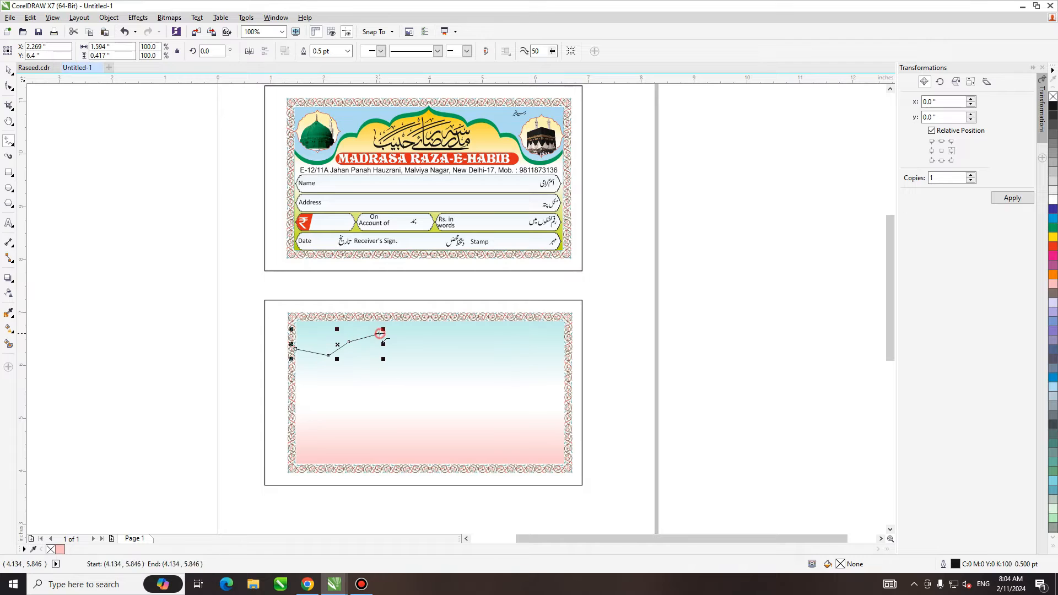
left_click(429, 312)
Step: Convert the line's segments to curves and bend them into a scalloped arch outline, with the leftmost segment bowing downward
left_click(9, 86)
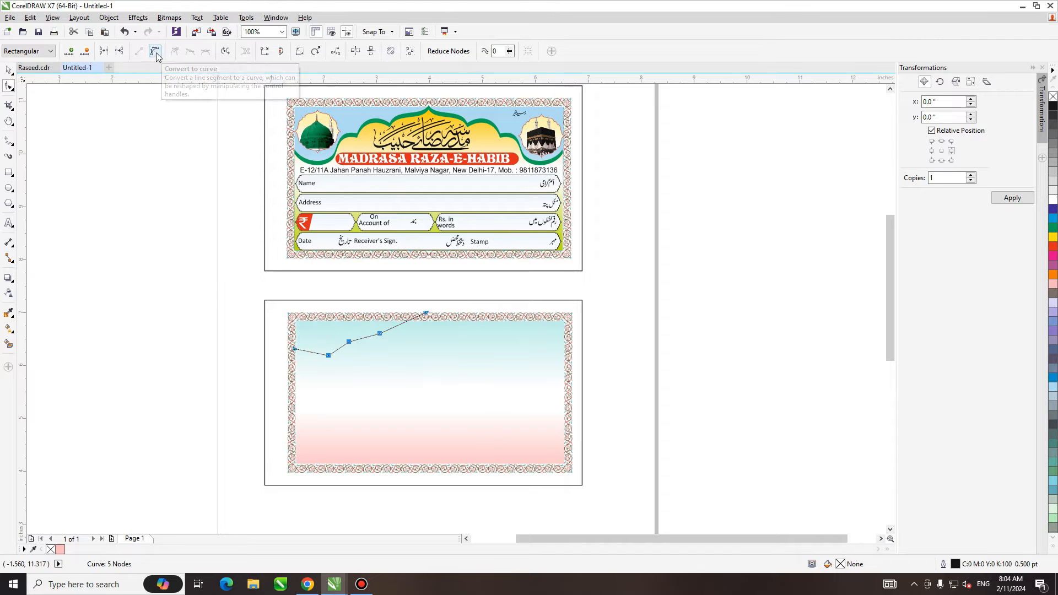
left_click(157, 52)
scroll(405, 335, "up", 1)
left_click(535, 350)
left_click_drag(419, 301, 375, 300)
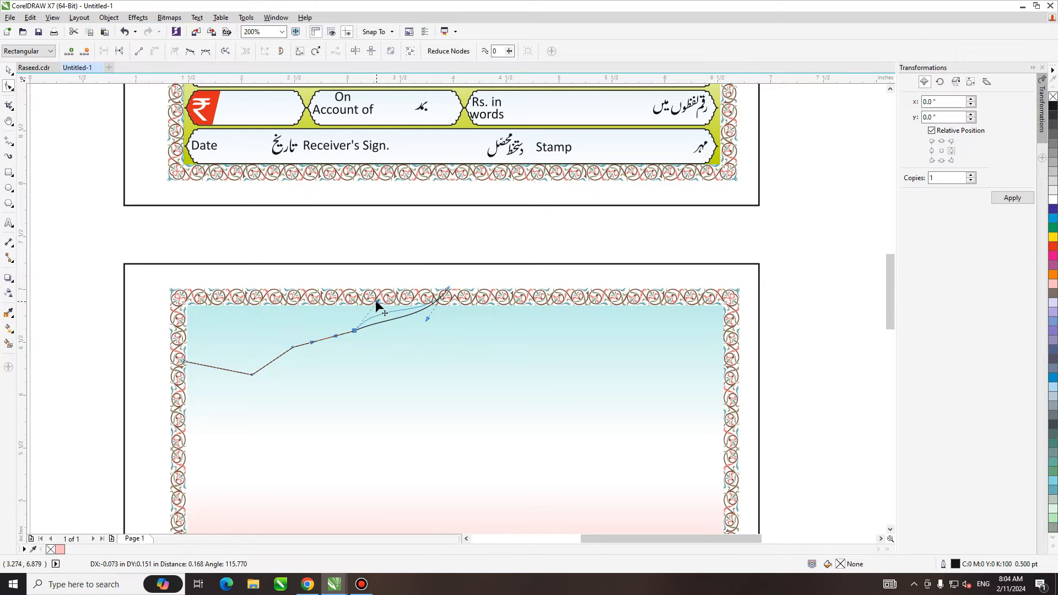
left_click_drag(322, 339, 325, 328)
left_click_drag(221, 369, 220, 392)
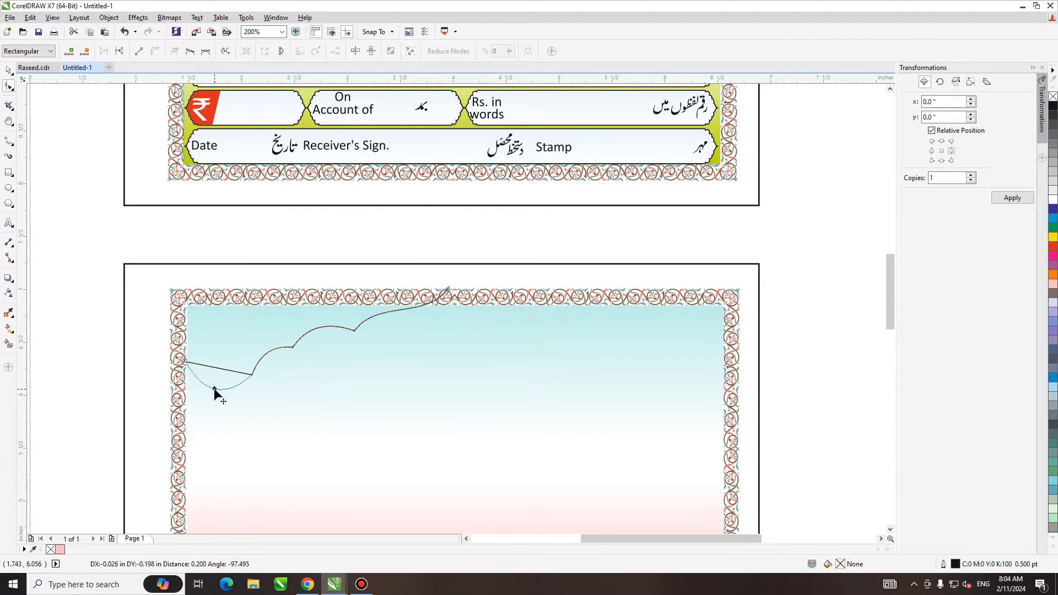
Step: Refine the half-arch outline by rounding its scallops and moving its left end node further down the panel's edge
left_click_drag(260, 360, 253, 355)
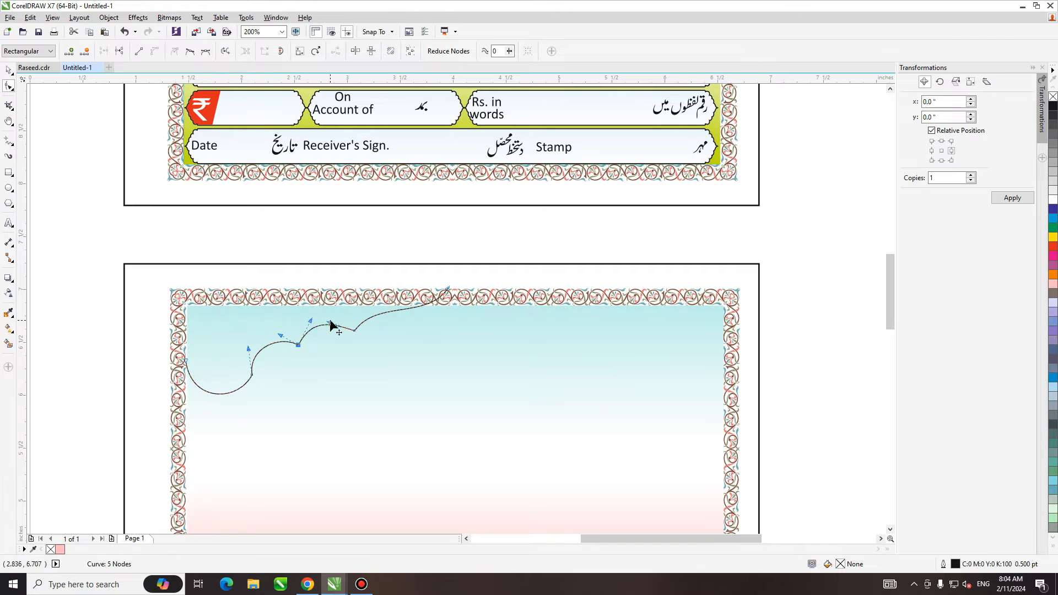
left_click_drag(448, 292, 436, 318)
left_click(355, 331)
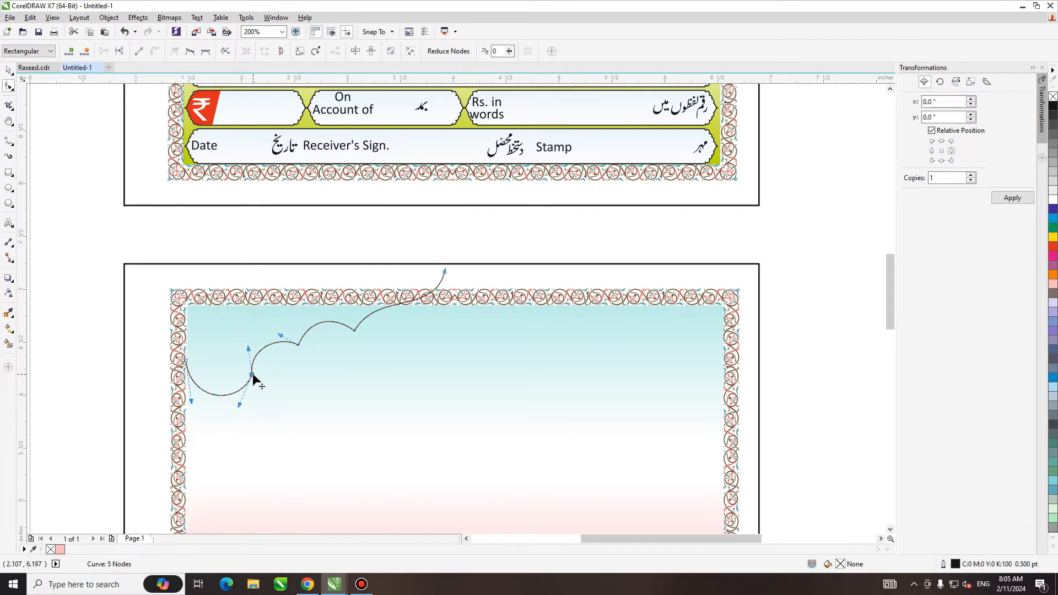
left_click_drag(186, 361, 183, 404)
Step: Mirror a copy of the half-arch outline to the right and select both halves
key("h")
right_click(390, 401)
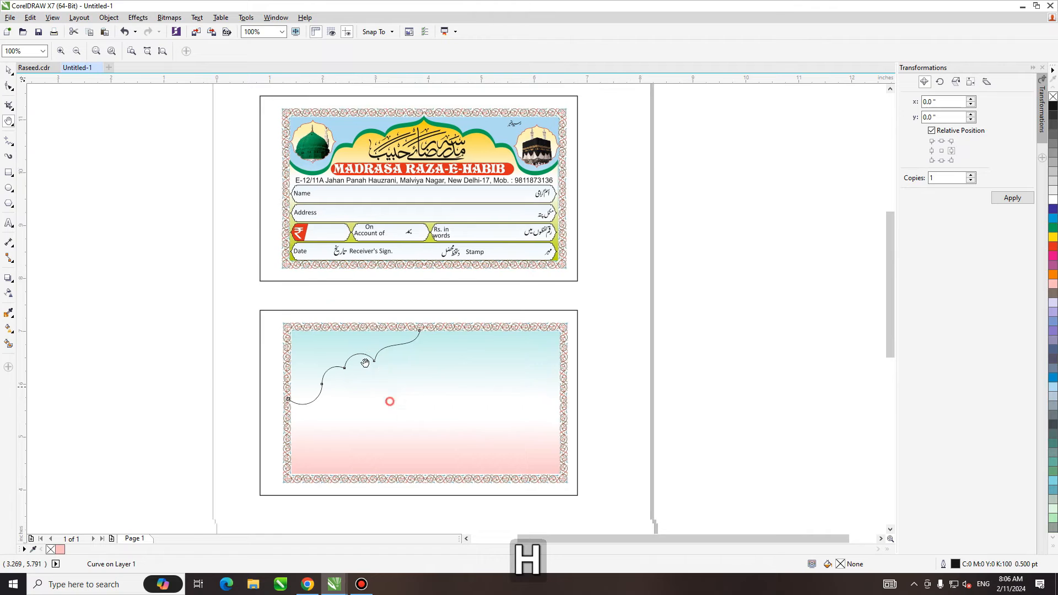
left_click_drag(365, 363, 333, 329)
key("space")
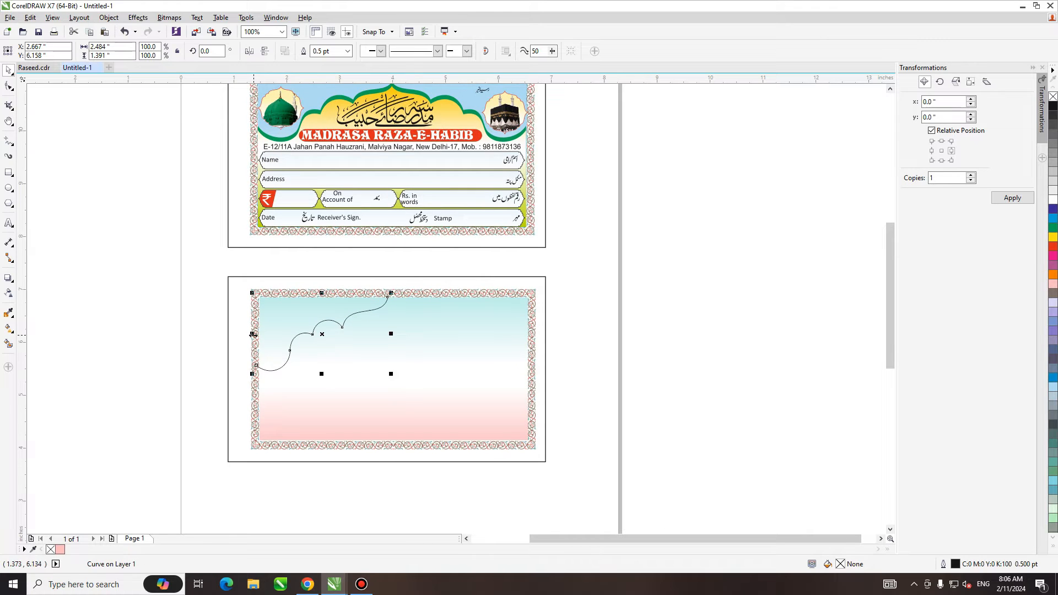
left_click_drag(253, 335, 432, 341)
left_click(348, 327, "shift")
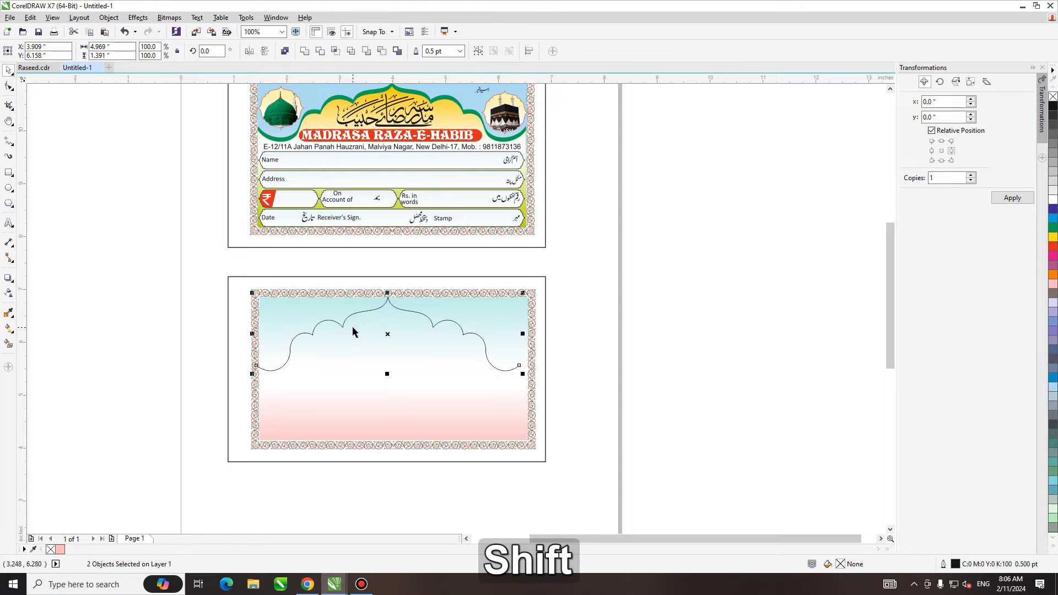
Step: Combine the two arch halves and join their meeting end nodes at the apex into one continuous curve
key("ctrl+l")
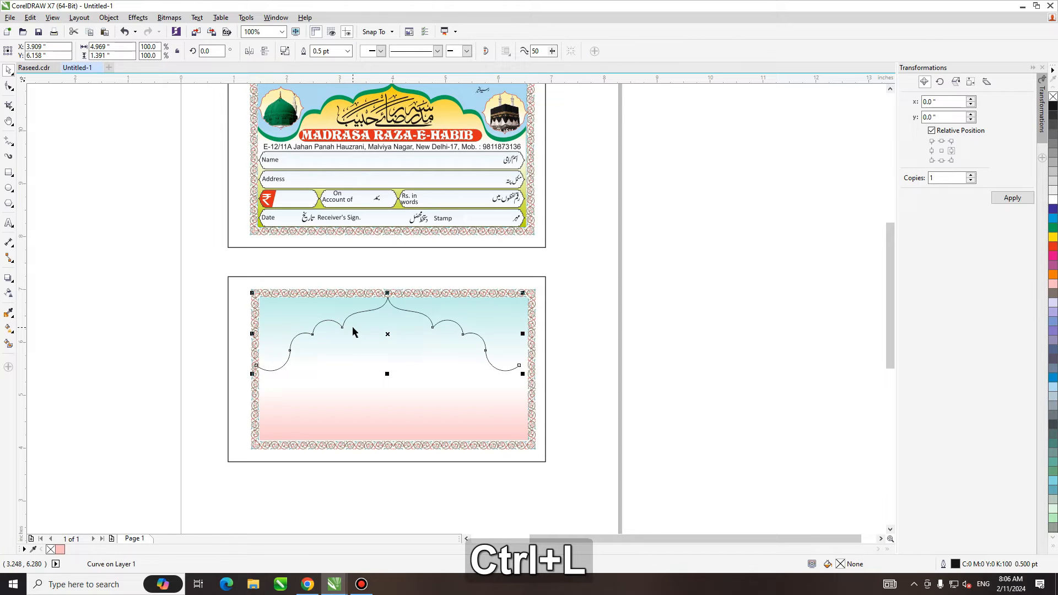
left_click(9, 86)
left_click_drag(395, 313, 372, 296)
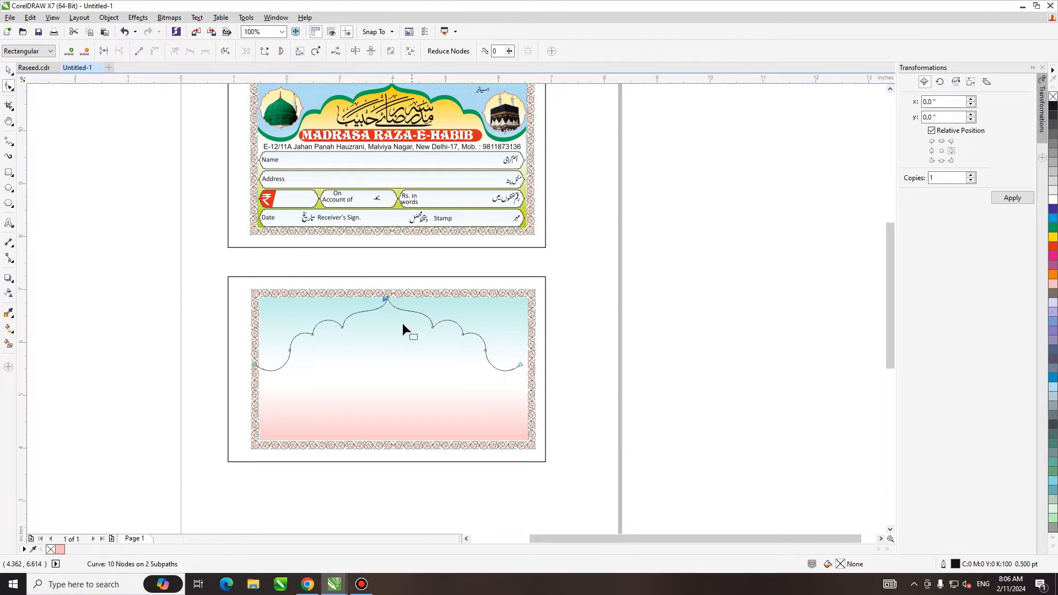
left_click(104, 51)
key("space")
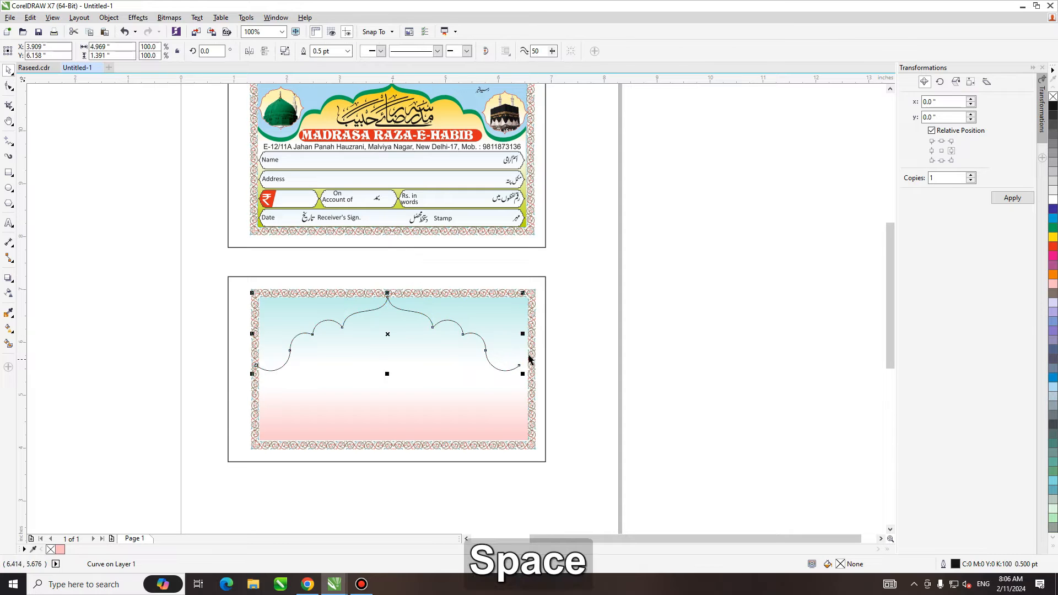
Step: Widen the arch outline to about 5.125 inches and reduce its height to about 1.095 inches
left_click_drag(526, 335, 533, 335)
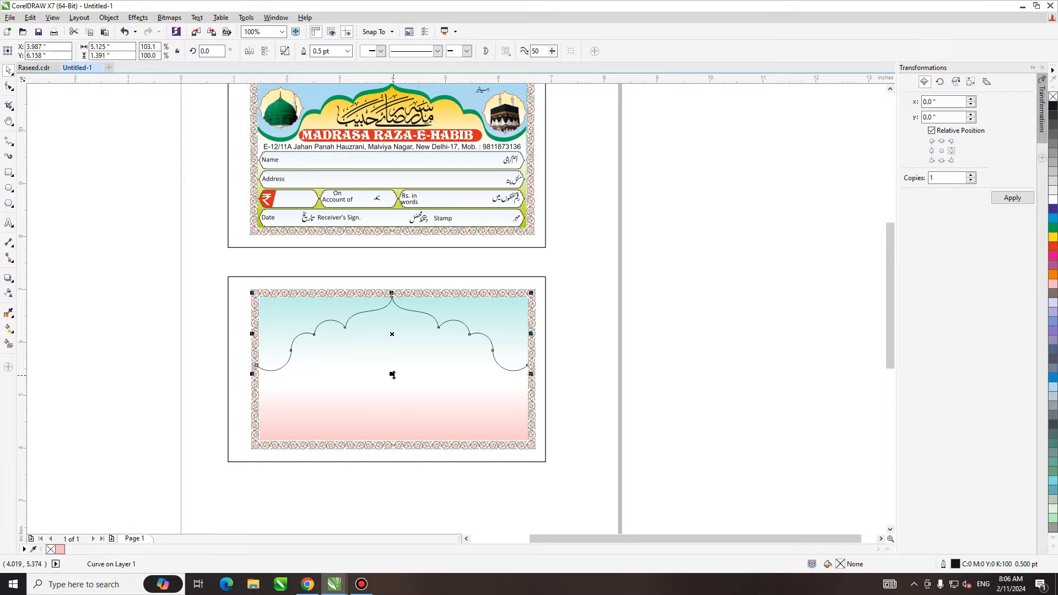
left_click_drag(392, 375, 389, 355)
key("space")
Step: Close the arch into a full panel shape with straight lines down both sides and along the gradient panel's lower edge
scroll(390, 355, "up", 2)
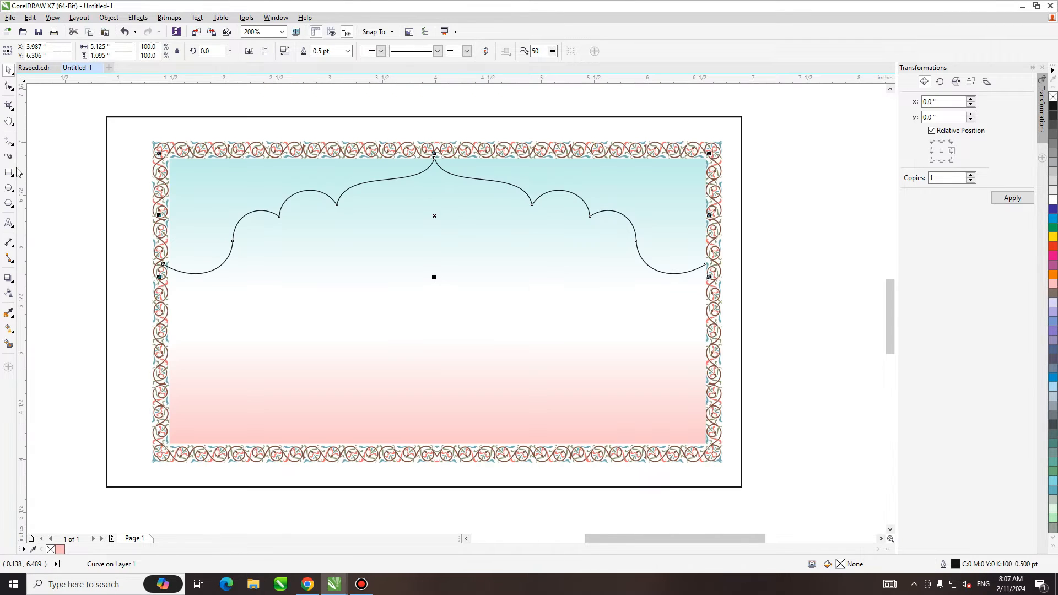
left_click(8, 142)
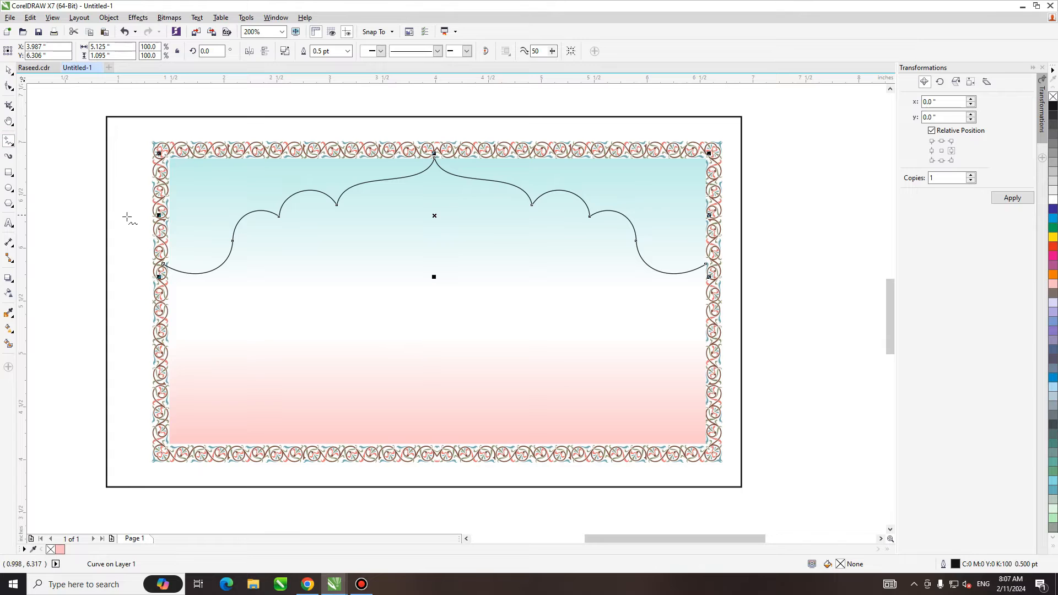
left_click(163, 265)
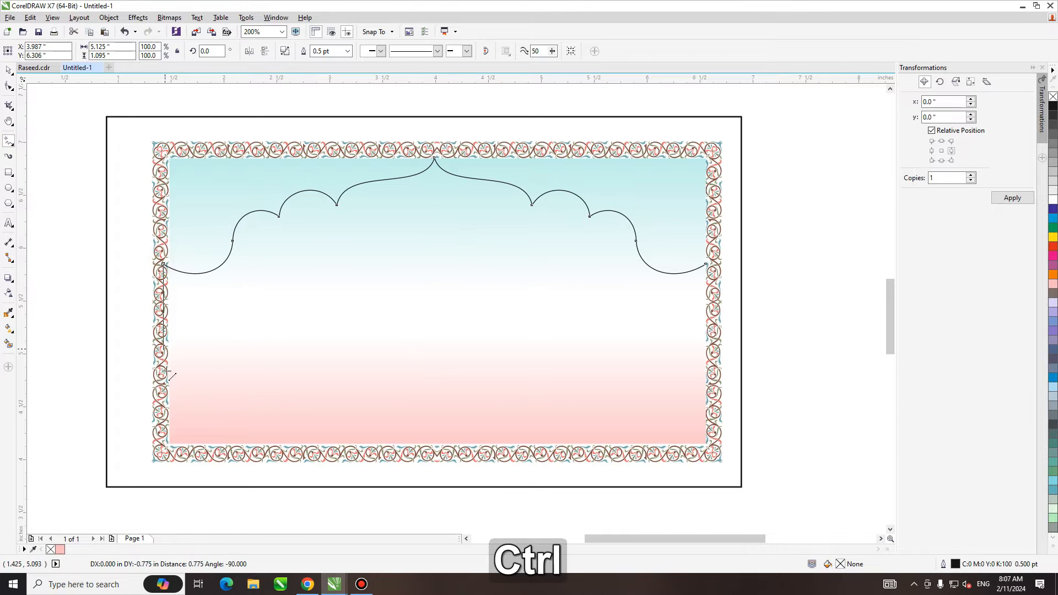
left_click(169, 445)
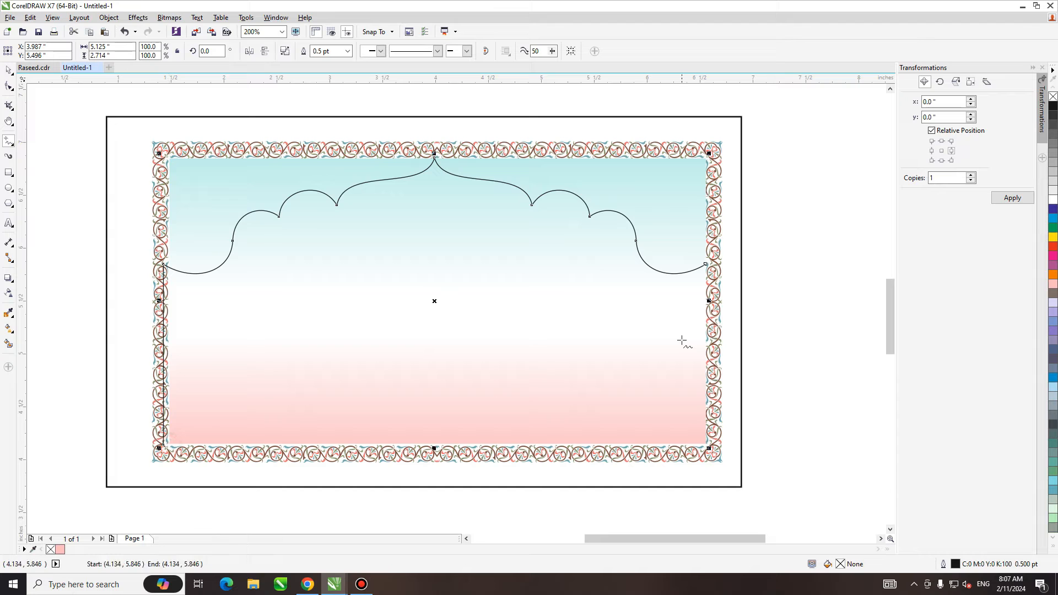
left_click(706, 264)
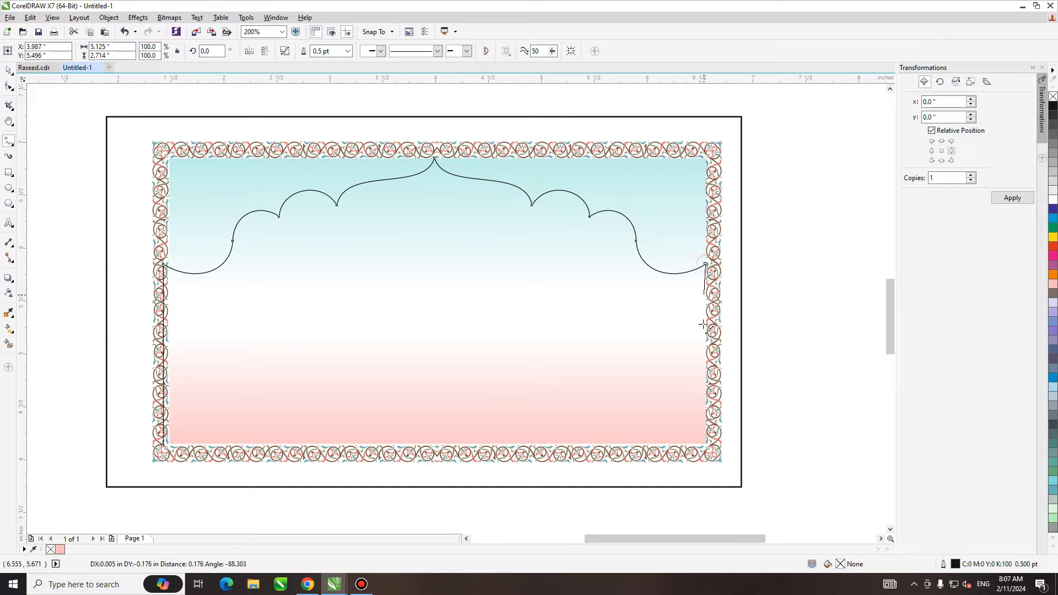
left_click(713, 445)
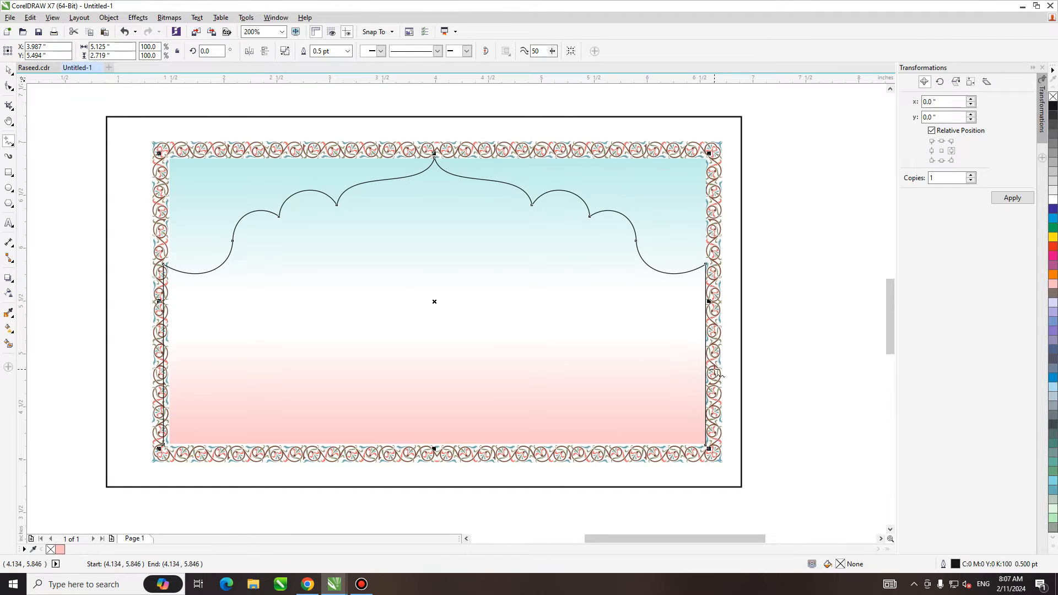
key("space")
scroll(390, 319, "down", 1)
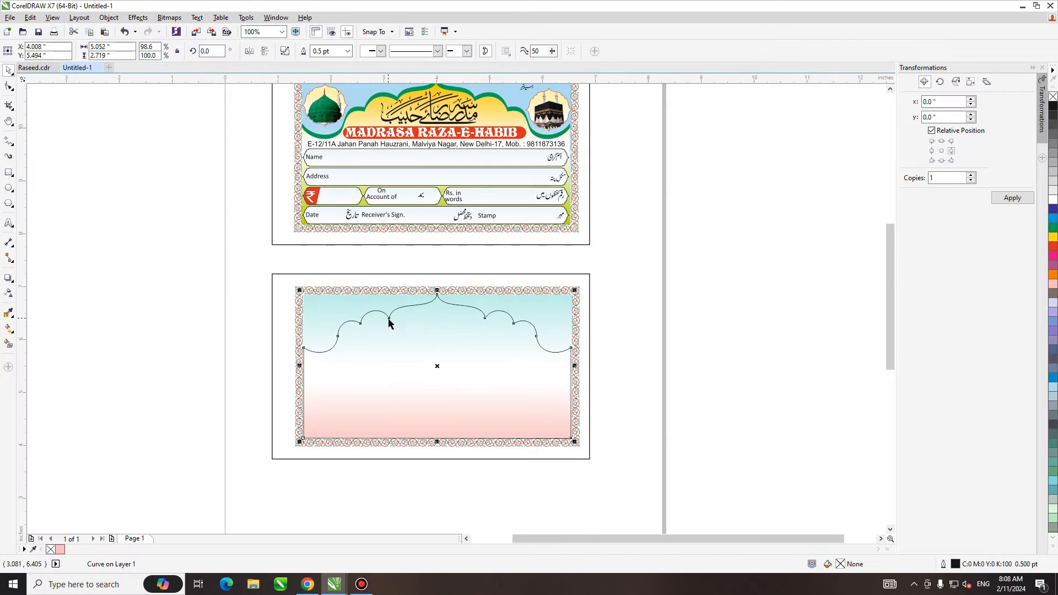
Step: Fill the arch panel yellow and apply a linear fountain fill running downward to light pink (C 0, M 43, Y 24, K 0)
left_click(1054, 238)
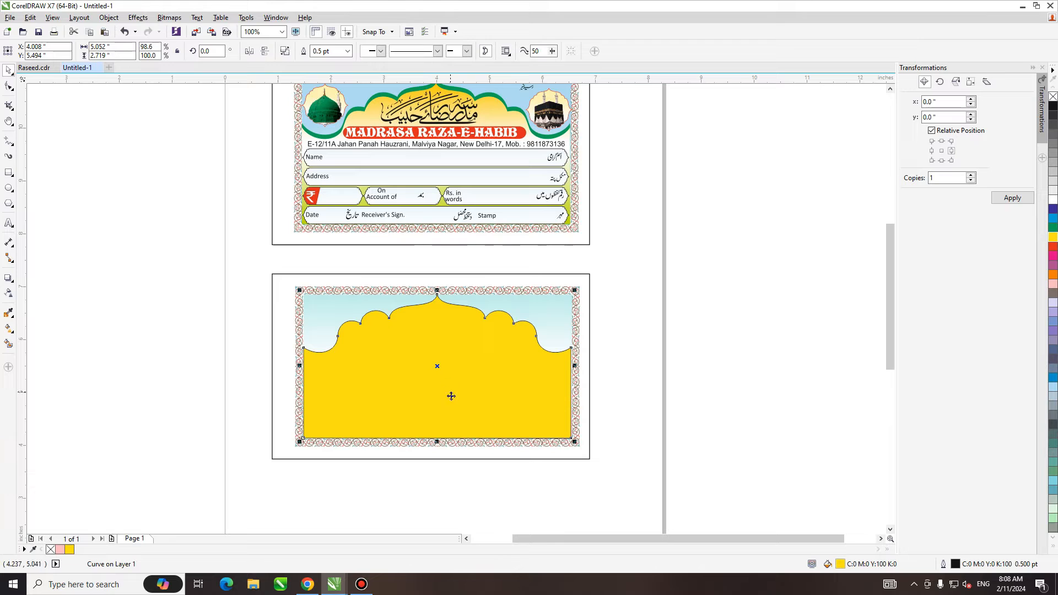
key("g")
left_click(441, 316)
left_click_drag(443, 402, 439, 435)
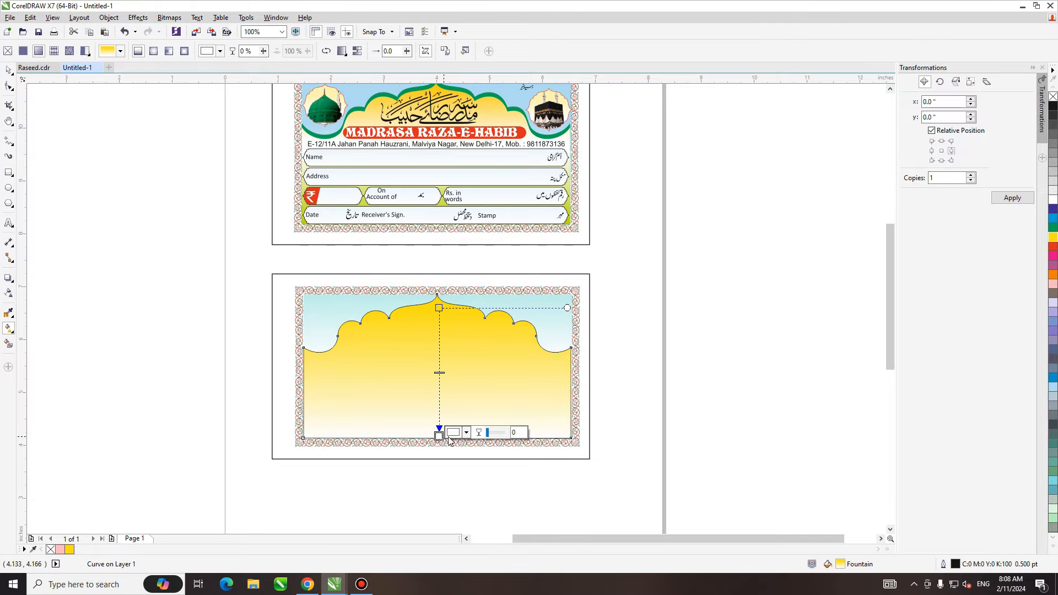
left_click(454, 432)
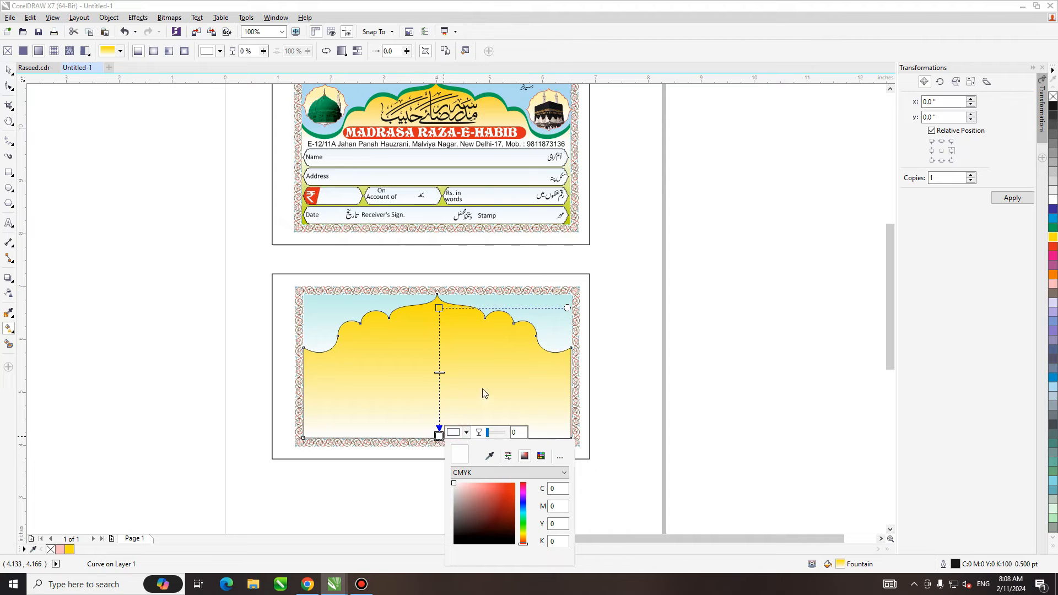
left_click(470, 487)
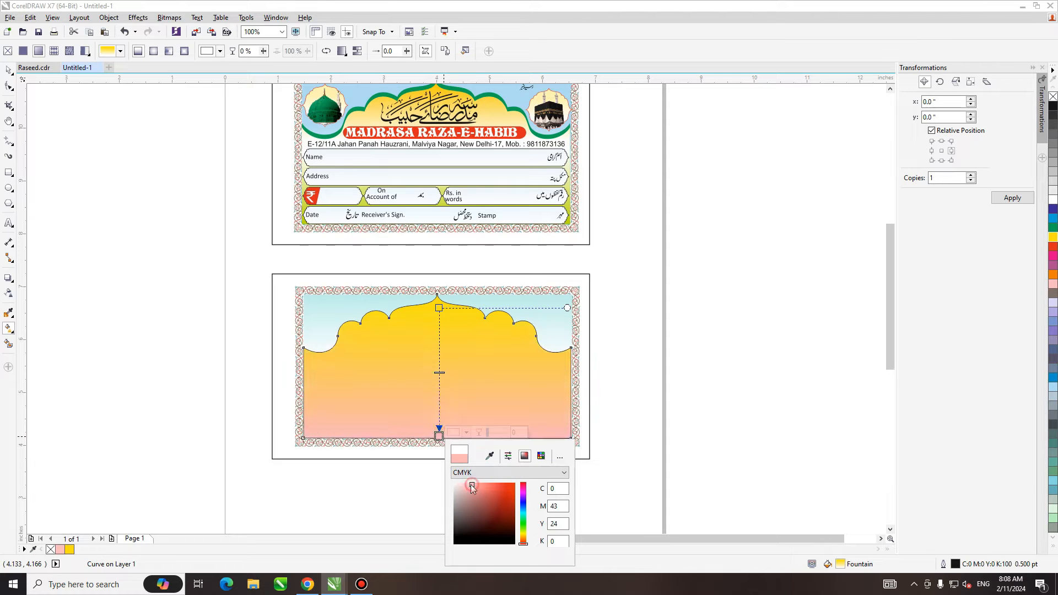
Step: Add a node near the middle of the arch's yellow-to-pink gradient, make it white (#FFFFFF) and move it slightly upward
double_click(440, 377)
left_click(453, 374)
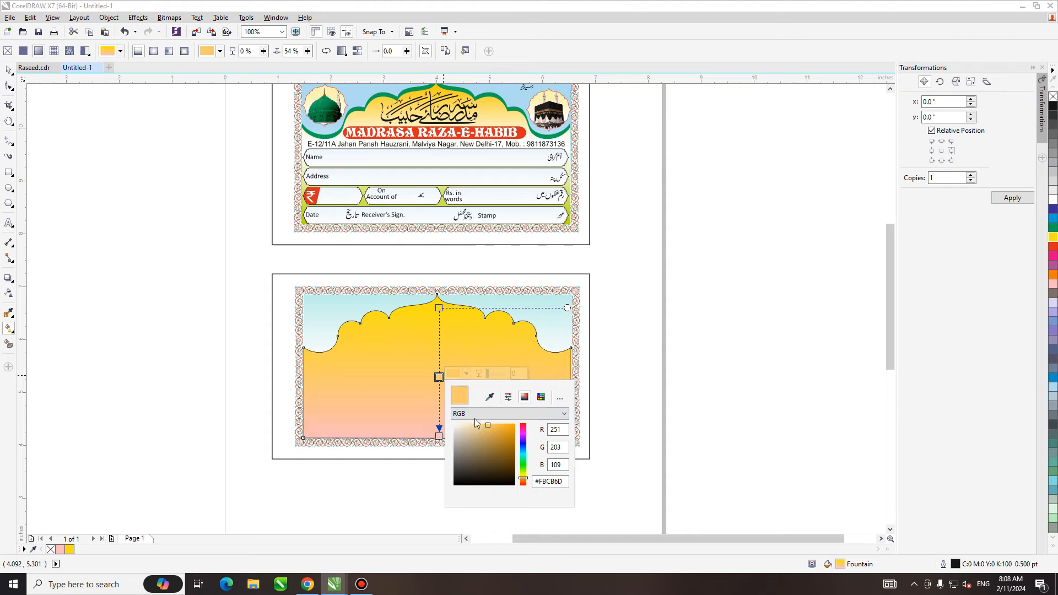
left_click_drag(463, 430, 447, 367)
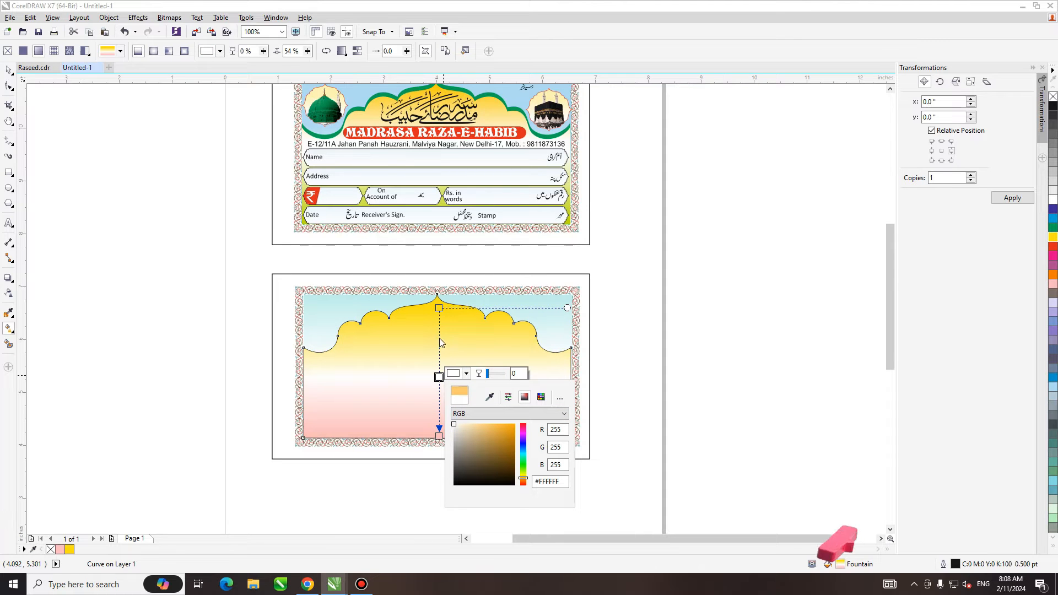
left_click(439, 378)
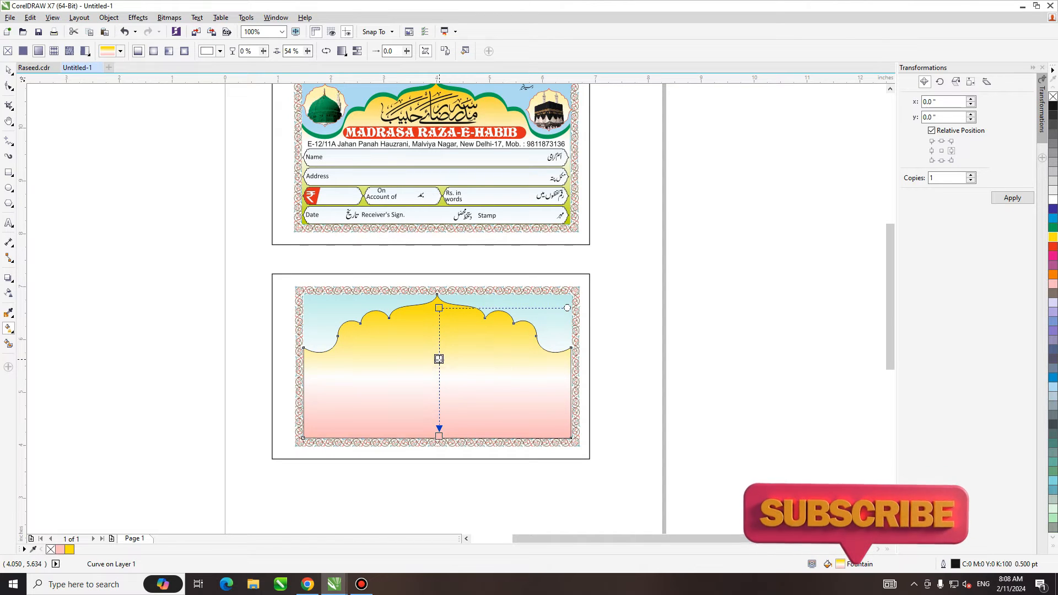
Step: Create a copy of the arch panel scaled to 96.6% height, colour the taller rear arch green and remove the outlines
key("space")
left_click_drag(437, 292, 438, 296)
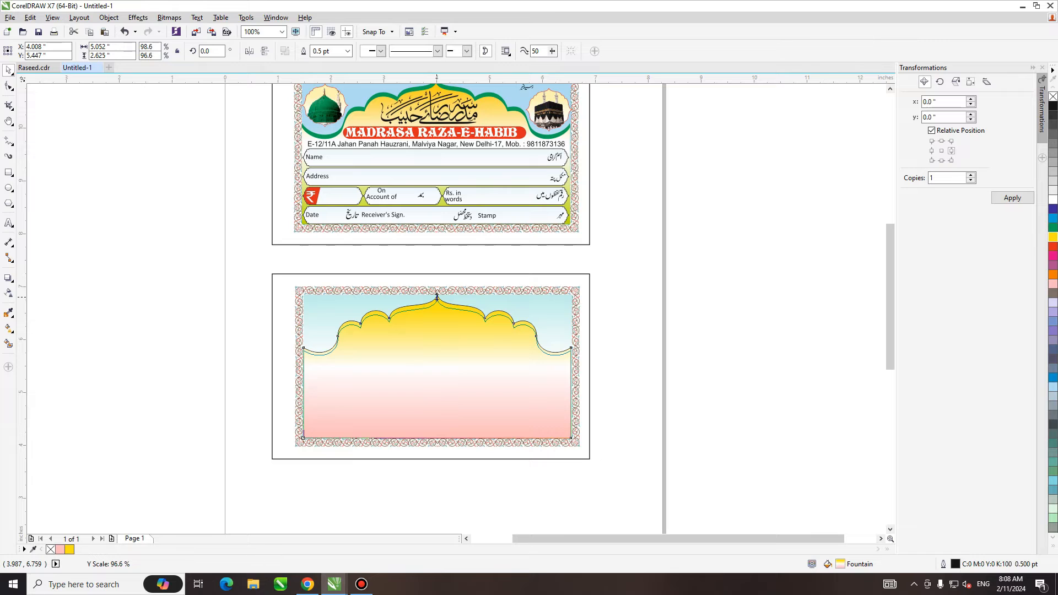
key("Escape")
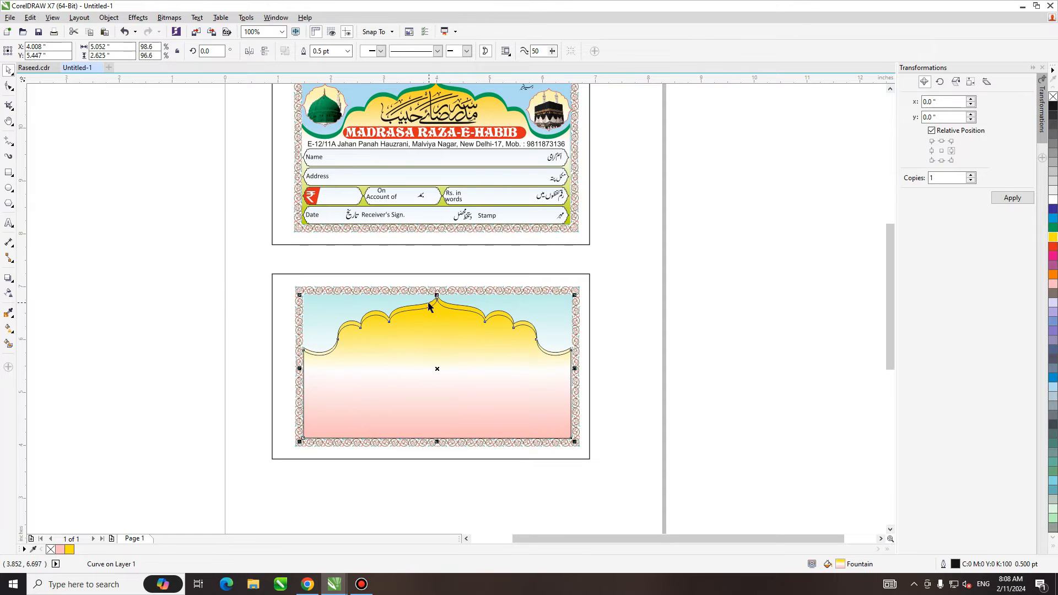
right_click(1053, 229)
left_click(684, 178)
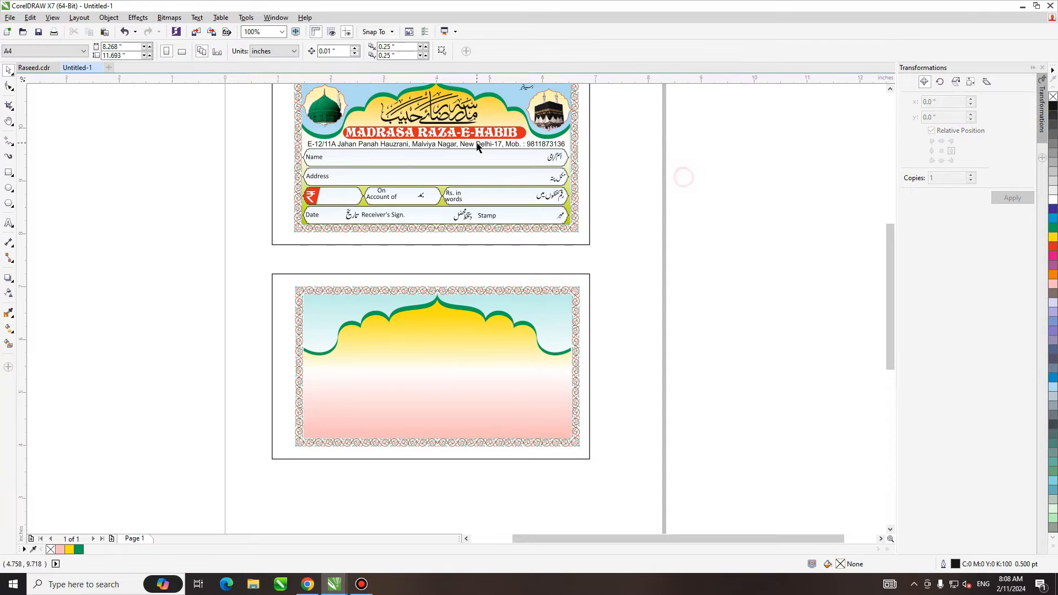
Step: Copy the calligraphic Urdu title from the finished receipt into the upper part of the new yellow arch
left_click(444, 116)
left_click_drag(430, 117, 436, 327)
left_click(690, 333)
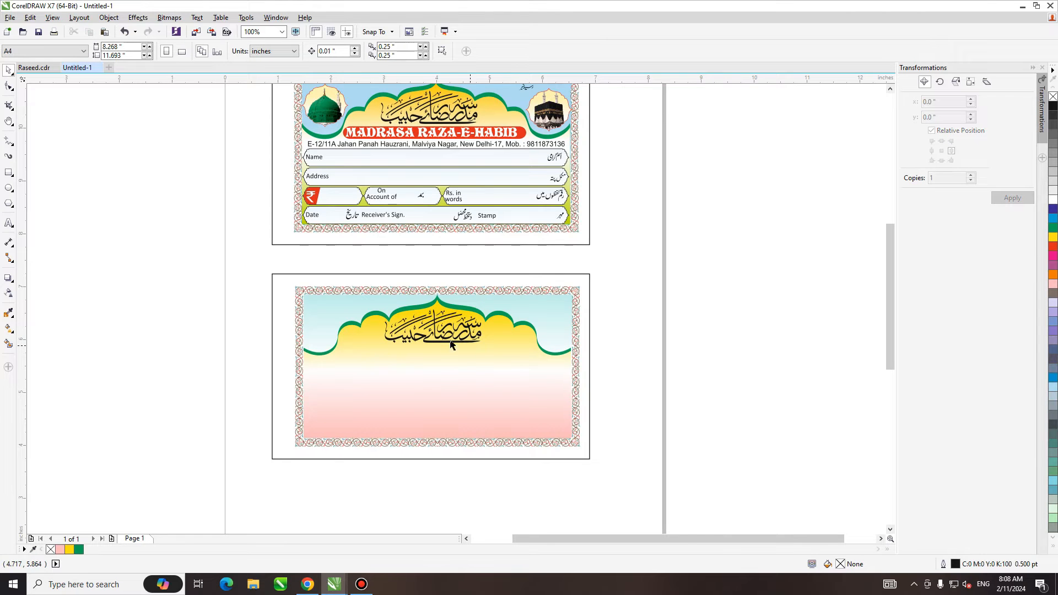
Step: Copy the red MADRASA RAZA-E-HABIB banner with its text from the finished receipt to just below the new calligraphic title
key("h")
left_click_drag(385, 237, 393, 248)
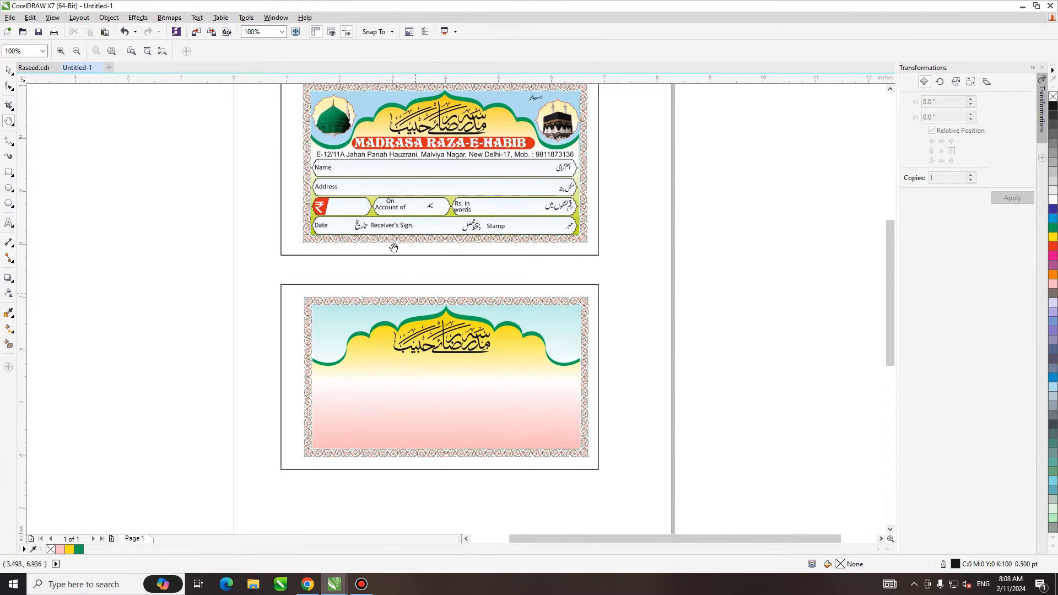
key("space")
left_click(407, 149)
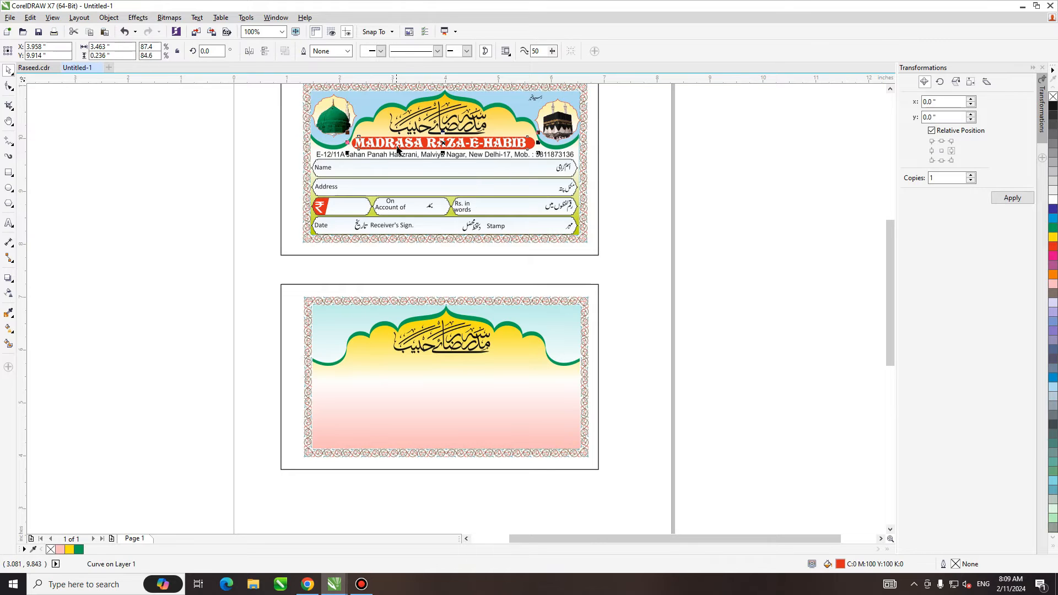
left_click(402, 149, "shift")
left_click_drag(402, 149, 409, 365)
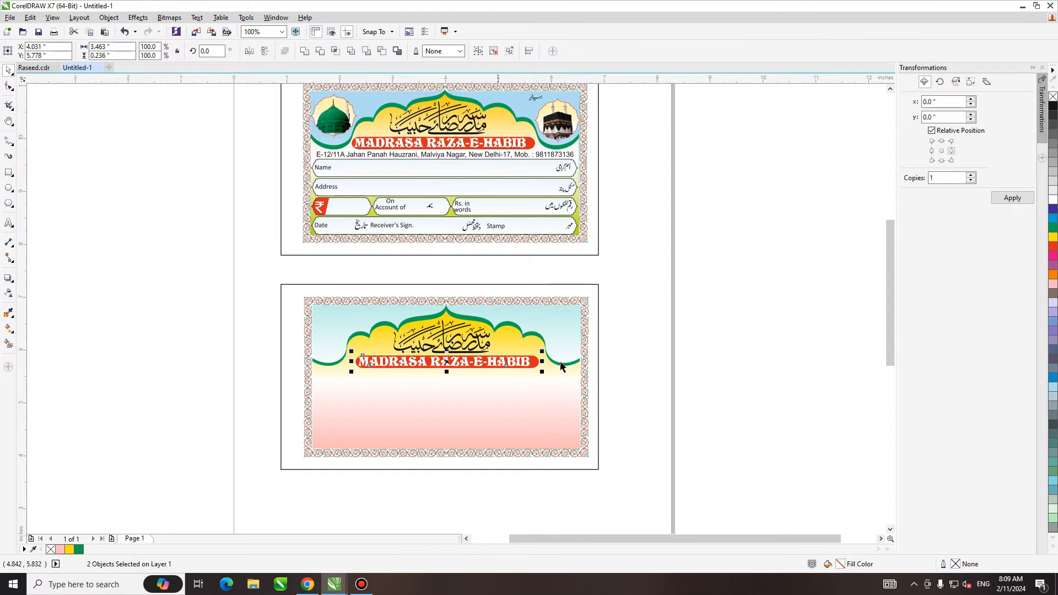
left_click(699, 375)
Step: Copy the address and phone line from the finished receipt to below the new red banner
left_click(444, 155)
left_click_drag(444, 156, 444, 373)
left_click(690, 327)
Step: Draw a short six-segment open line rising to the right in the blank area beside the finished receipt's Name field
key("h")
left_click_drag(428, 203, 449, 264)
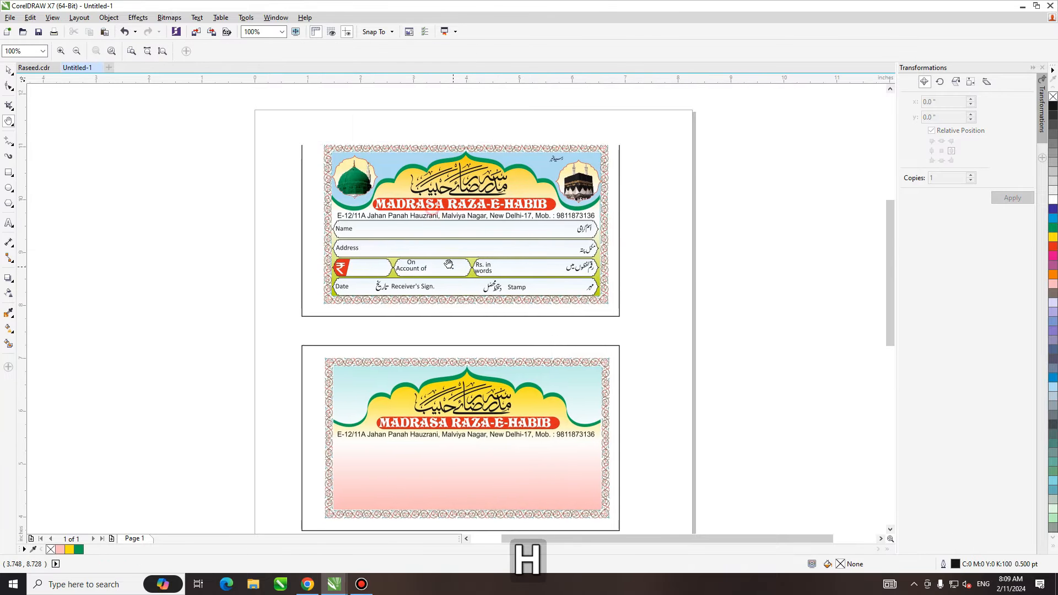
scroll(425, 244, "up", 2)
key("space")
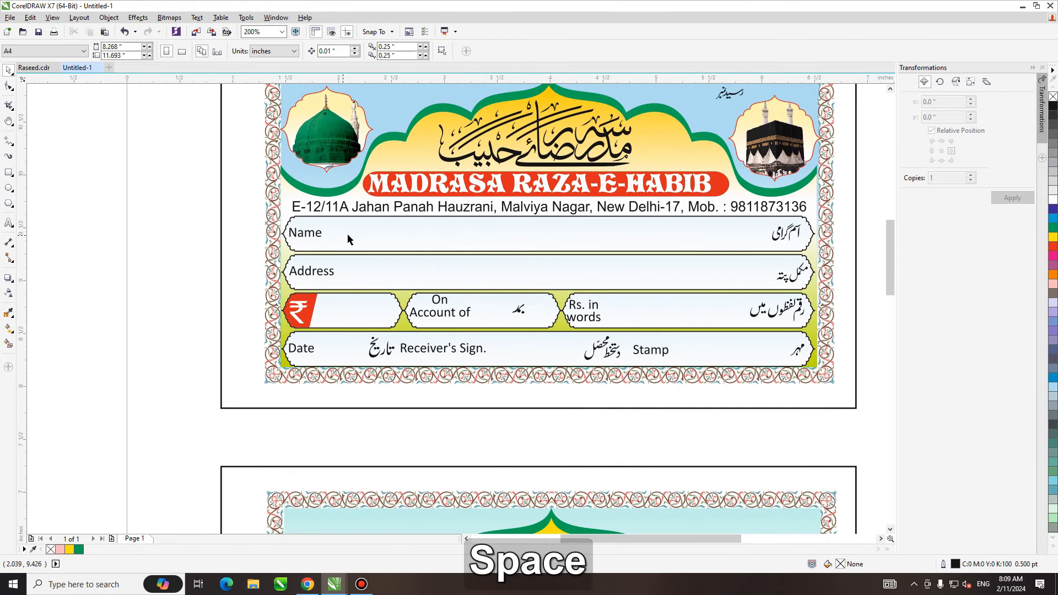
key("h")
left_click_drag(331, 252, 459, 254)
scroll(408, 241, "up", 2)
key("space")
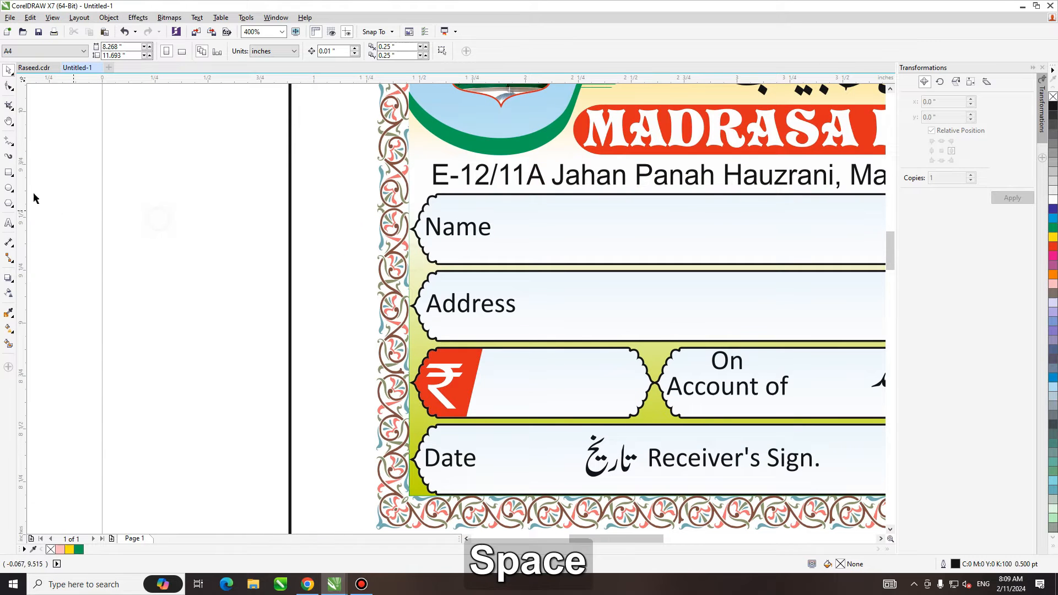
key("F5")
mouse_move(201, 281)
left_mouse_down()
mouse_move(248, 229)
mouse_move(266, 228)
left_mouse_up()
Step: Convert the short line's segments to curves and bend them into small scallops matching the Name field's end
key("F10")
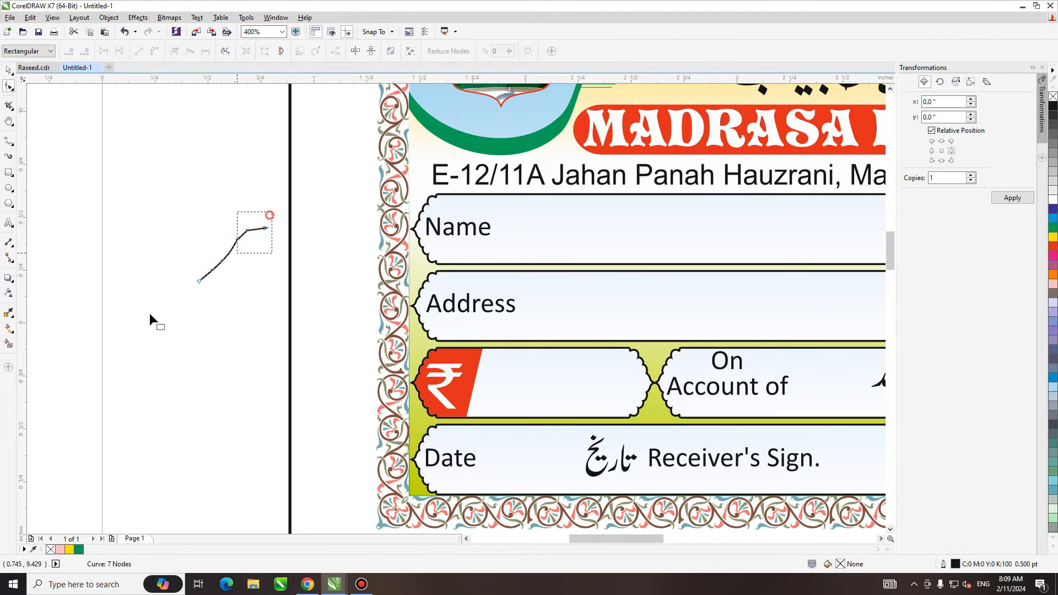
scroll(272, 219, "up", 2)
left_click_drag(207, 259, 213, 251)
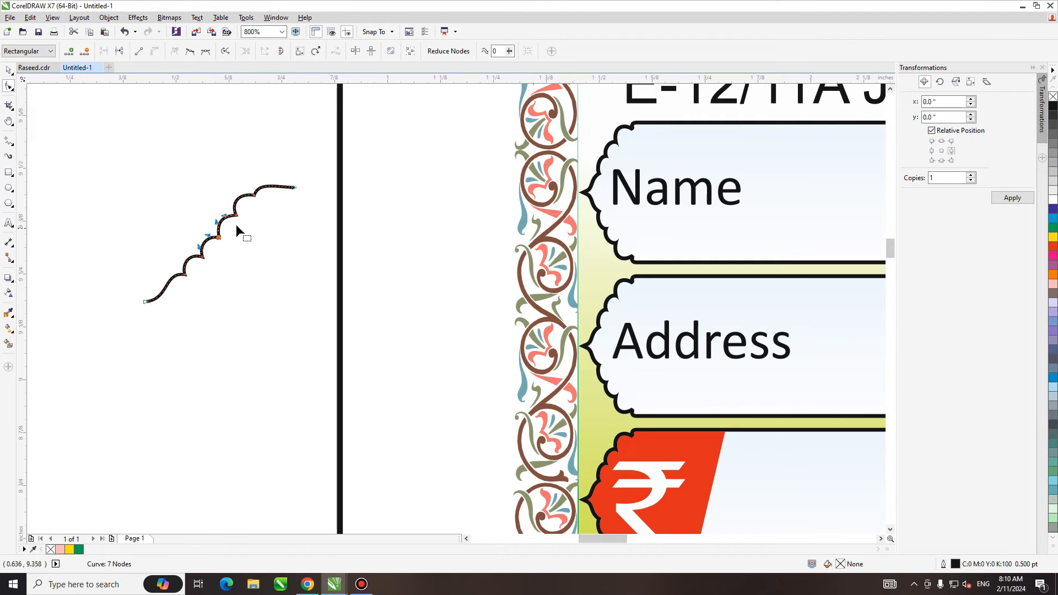
Step: Finish bending the scalloped curve, mirror a copy of it downward and combine the two halves into one pointed end
left_click_drag(258, 183, 270, 216)
key("space")
left_click_drag(220, 183, 218, 351)
right_click(218, 351)
left_click(220, 237, "shift")
key("ctrl+l")
Step: Extend both open ends of the scalloped curve with horizontal lines, making a half outline about 0.8 in wide and 0.54 in high
key("F5")
left_click(295, 188)
left_click(483, 187)
left_click(295, 415)
left_click(483, 405)
scroll(427, 404, "down", 2)
Step: Mirror a copy of the half outline horizontally to the other side and combine both halves into one curve
key("space")
left_click_drag(201, 283, 543, 283)
right_click(544, 283)
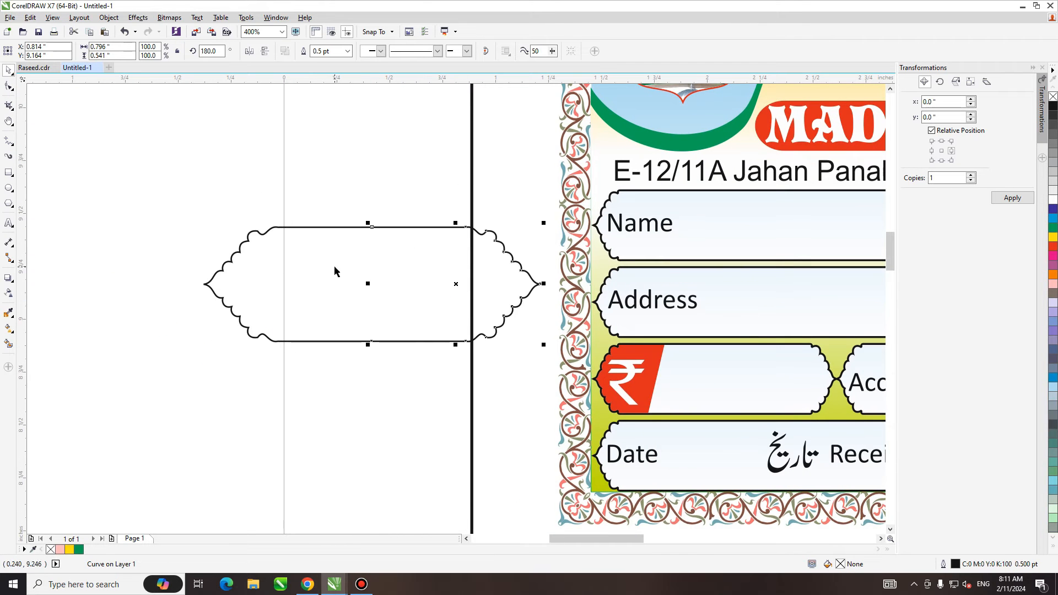
left_click(294, 227, "shift")
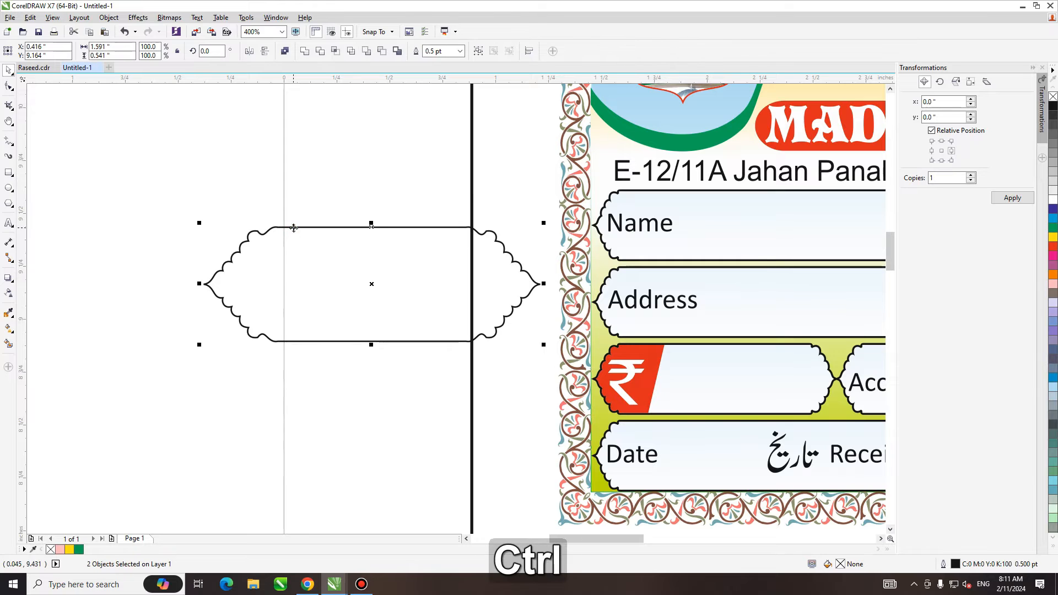
key("ctrl+l")
left_click(341, 194)
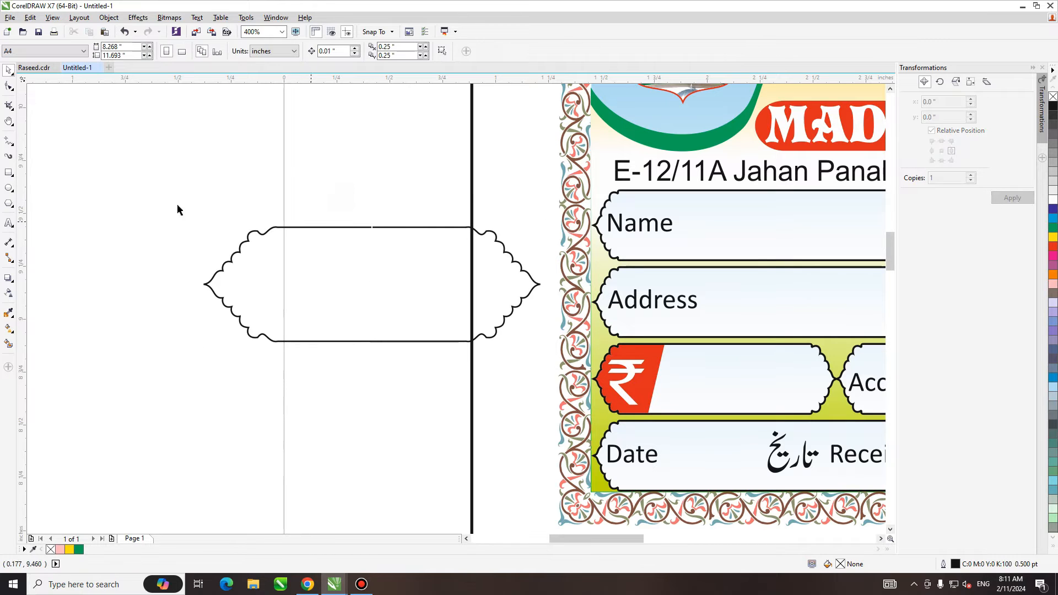
Step: Join the open nodes in the middle of the upper and lower edges to close the scalloped outline
left_click(9, 87)
left_click(367, 227)
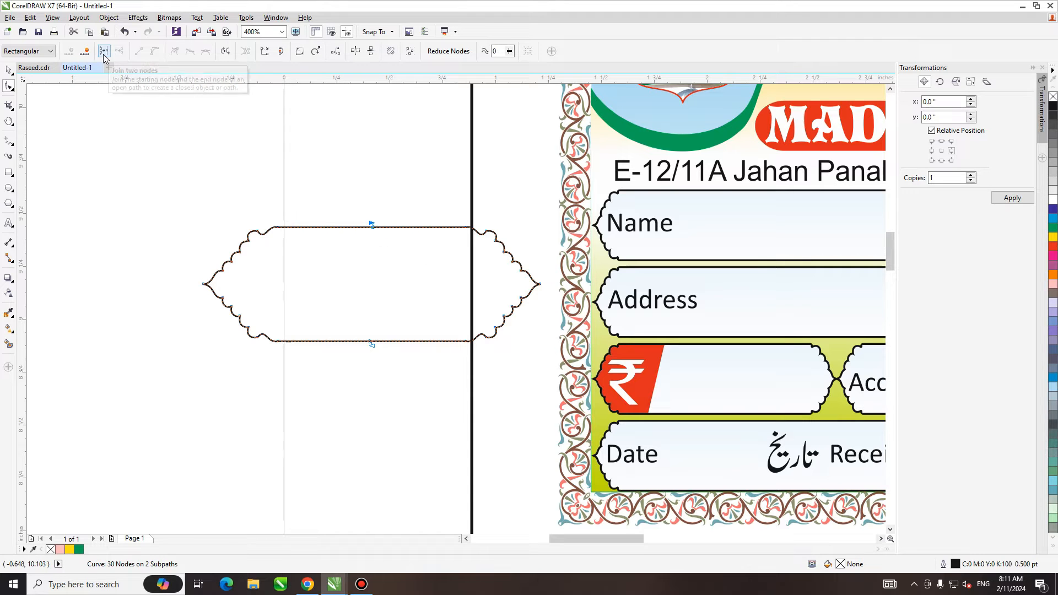
left_click(103, 51)
left_click(342, 324)
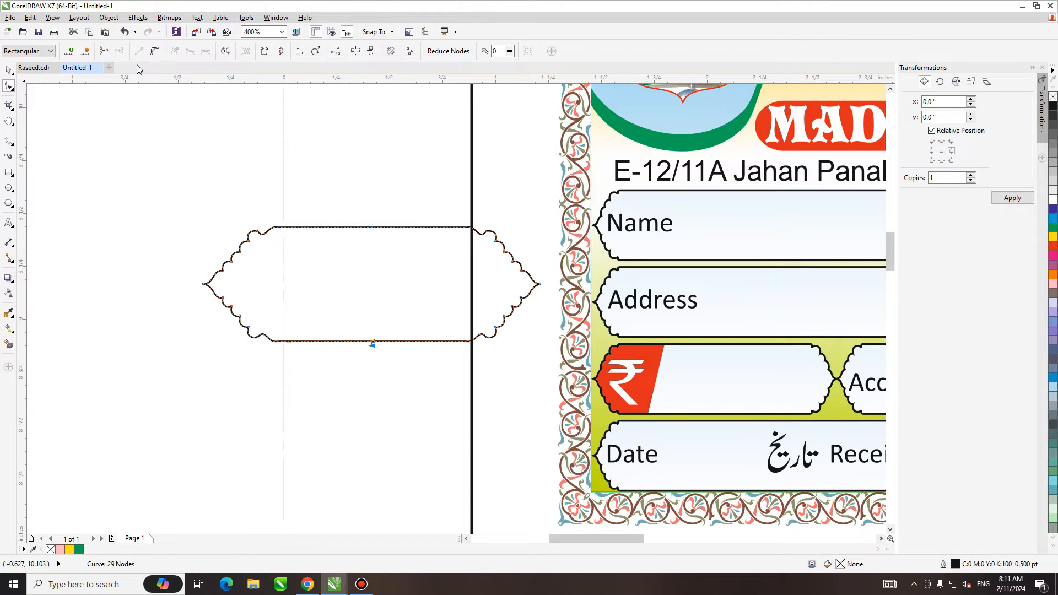
key("space")
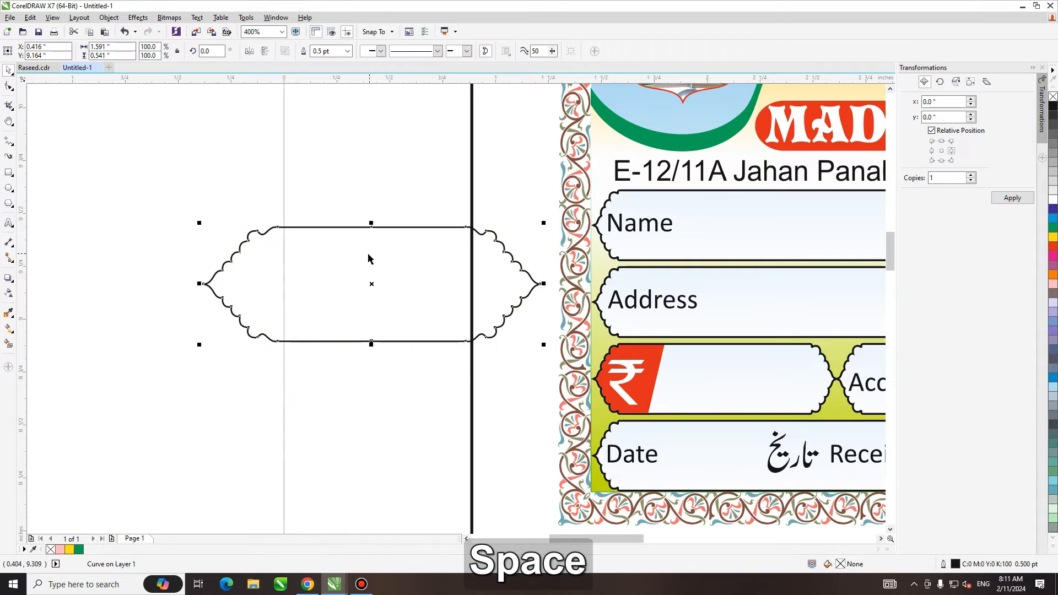
Step: Scale the closed outline down to about 0.70 × 0.32 in, checking its height against the finished receipt's Name field
left_click_drag(545, 225, 339, 307)
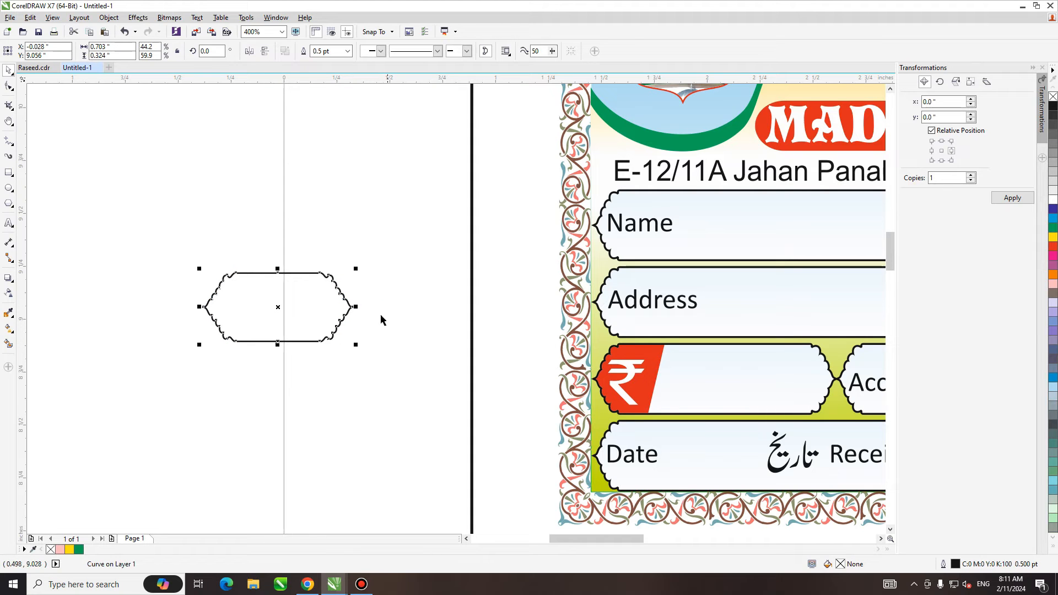
scroll(374, 312, "down", 2)
key("h")
key("space")
left_click_drag(392, 300, 478, 252)
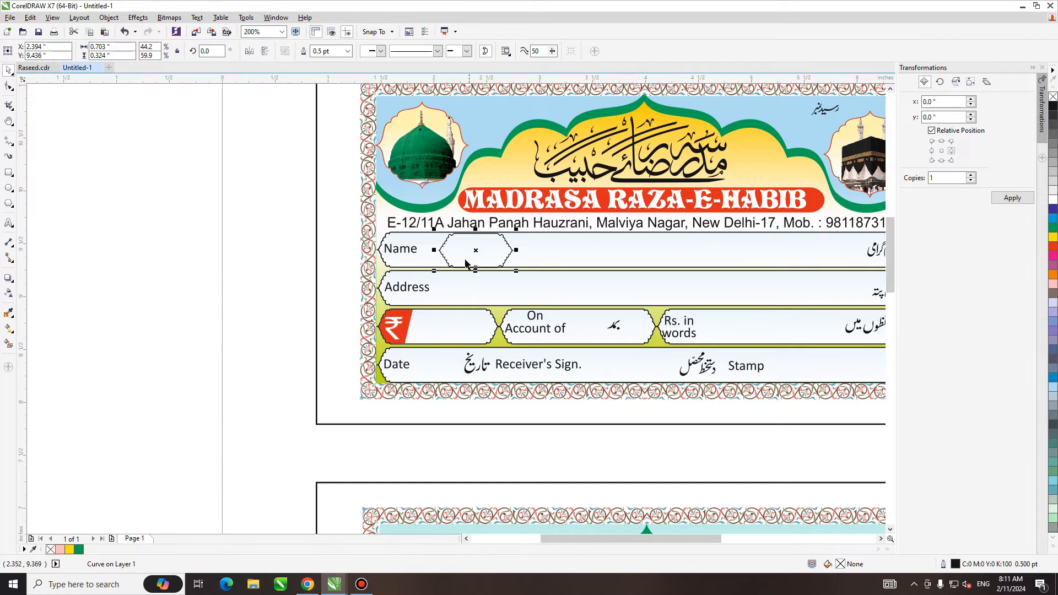
key("ctrl+z")
Step: Stretch the scalloped outline into a long field by moving only its right end nodes, and shift it down beside the finished receipt
left_click(8, 86)
left_click_drag(241, 219, 592, 282)
key("space")
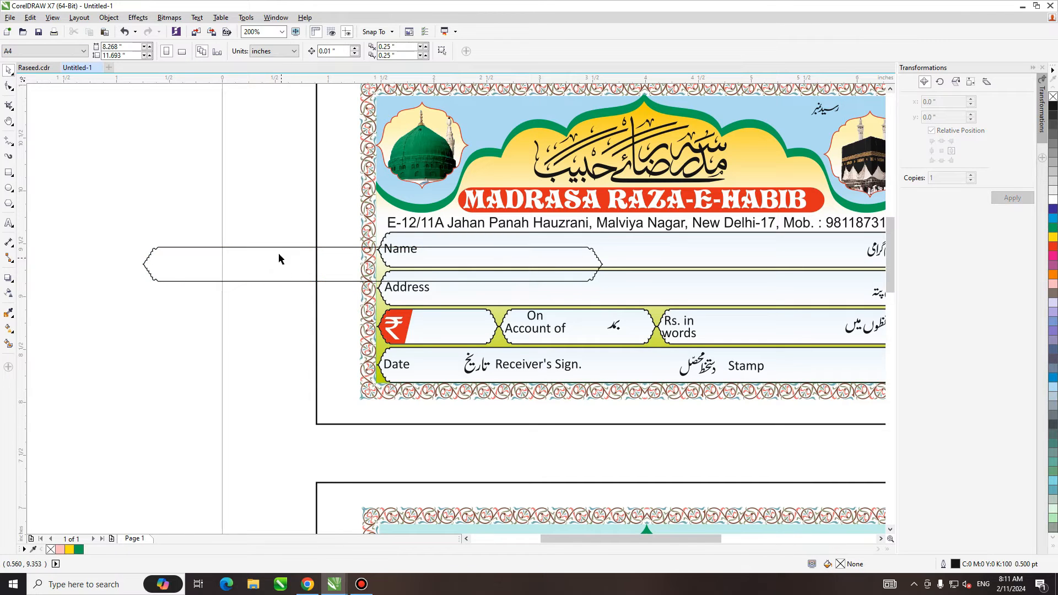
left_click_drag(277, 253, 237, 301)
Step: Copy the Address field's pale gradient fill onto the long scalloped field and place it below the new receipt's address line
left_click(621, 295)
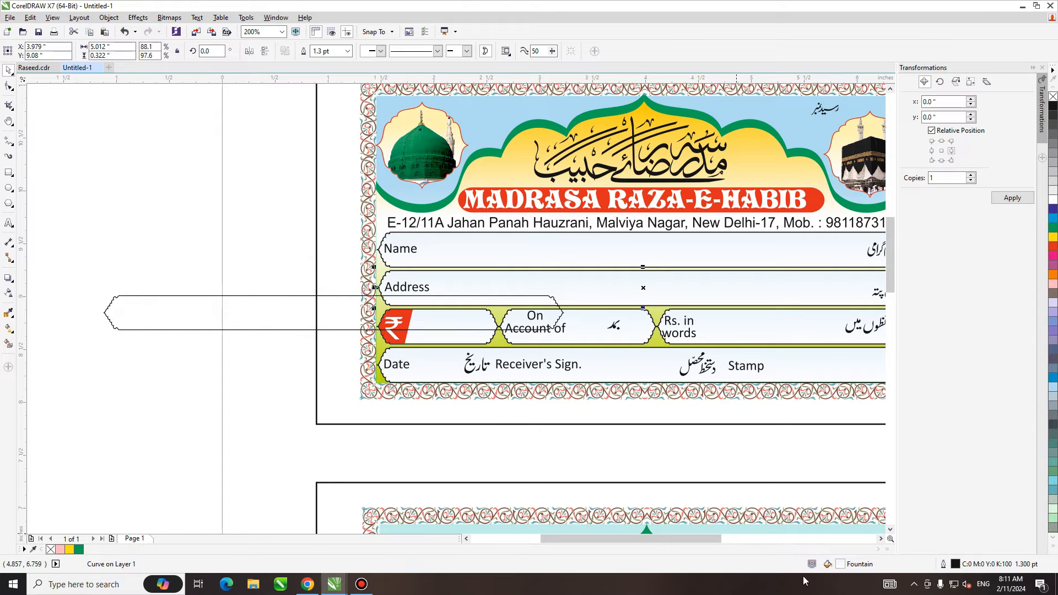
left_click_drag(217, 327, 255, 456)
key("h")
left_click_drag(418, 525, 350, 276)
scroll(351, 276, "down", 3)
key("space")
left_click_drag(255, 200, 389, 319)
Step: Extend the field's right end toward the border so that it is about 4.96 in wide
left_click(9, 87)
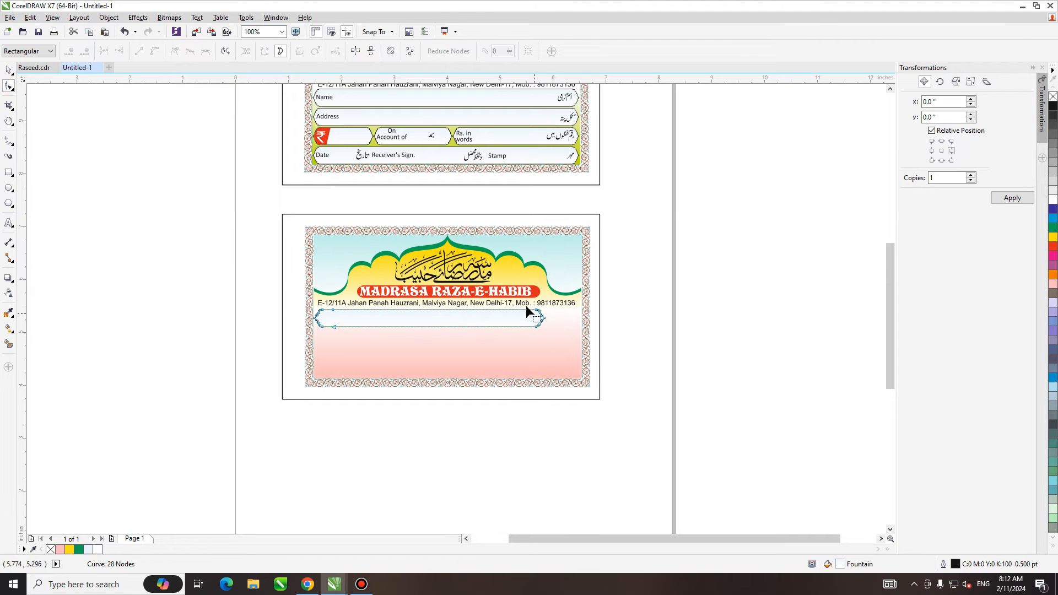
left_click_drag(537, 326, 569, 328)
key("space")
Step: Copy the scalloped field directly below itself and repeat the duplication to get four stacked fields
key("h")
left_click_drag(434, 167, 443, 238)
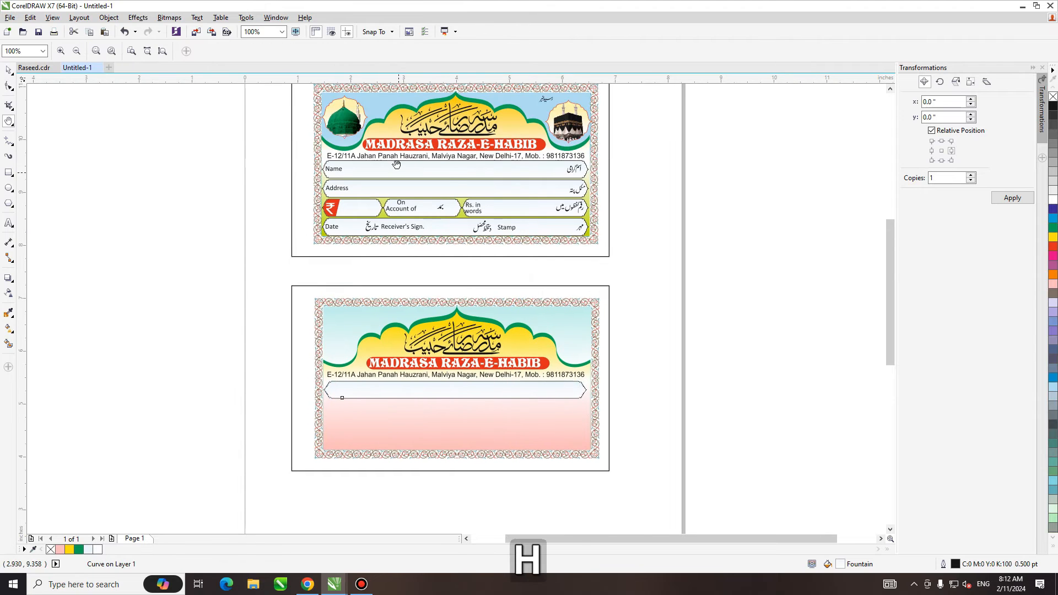
scroll(449, 330, "down", 3)
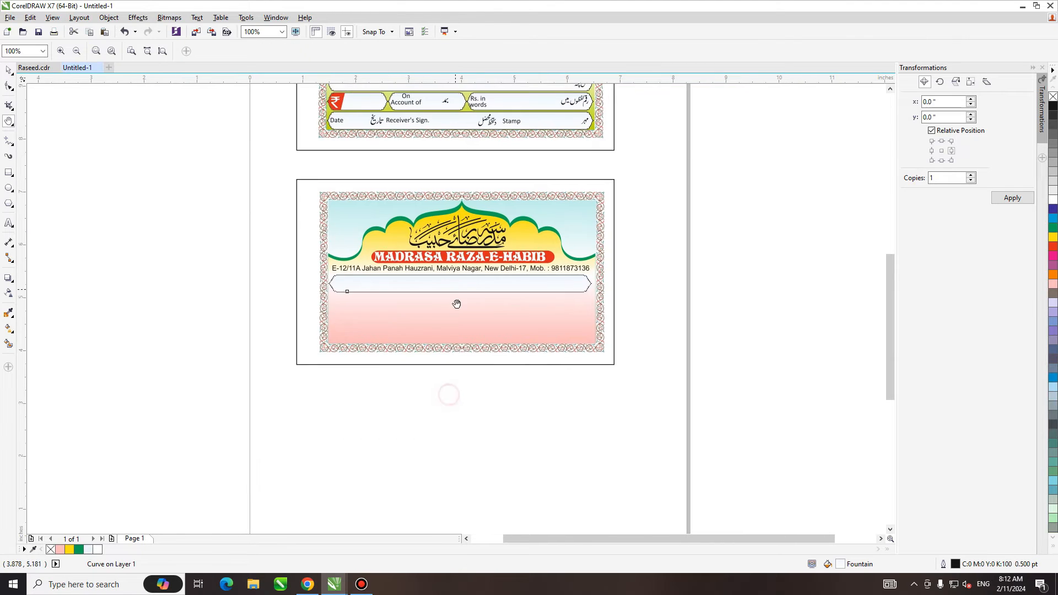
scroll(453, 303, "up", 2)
scroll(456, 265, "down", 1)
key("space")
left_click_drag(459, 233, 461, 272)
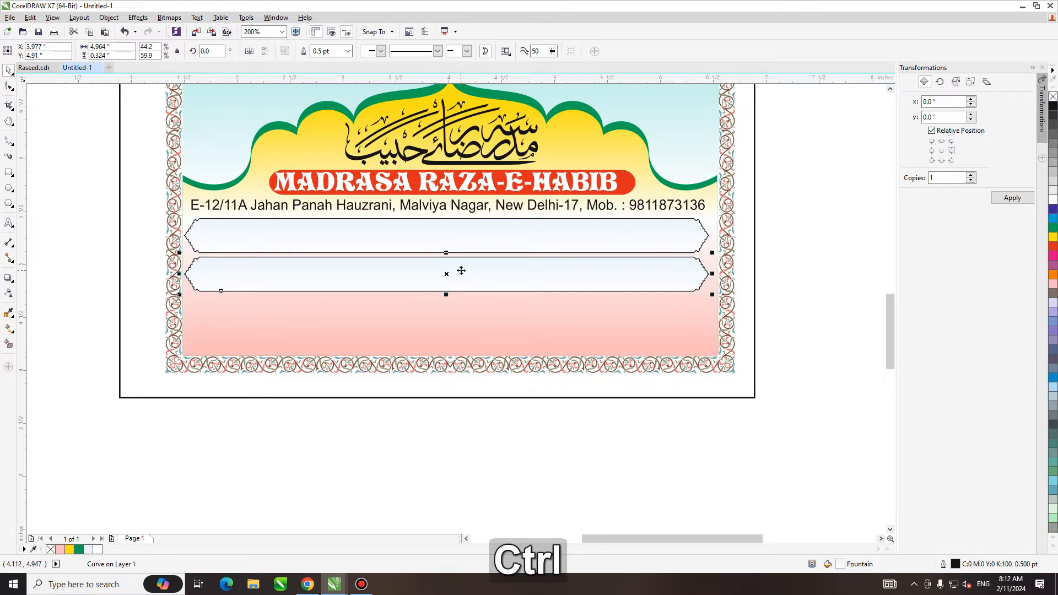
key("ctrl+r")
key("ctrl+r")
Step: Nudge the red banner, the address line and the four form fields slightly upward on the new receipt
key("h")
left_click_drag(341, 193, 354, 291)
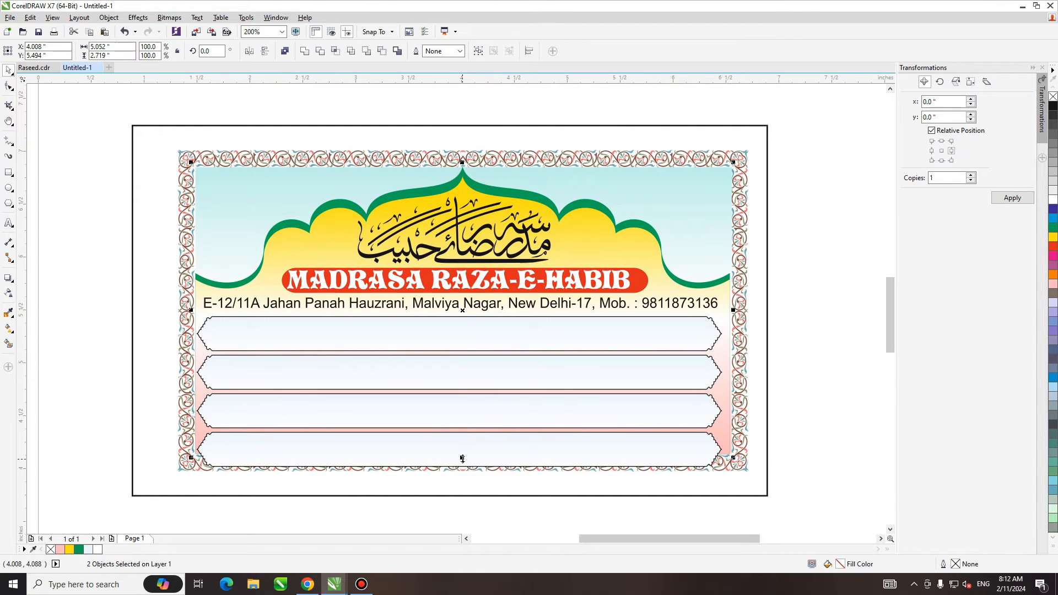
left_click(335, 283)
key("ctrl+Up")
left_click(395, 306)
left_click_drag(141, 288, 780, 326)
key("ctrl+Up")
Step: Move the bottom form field up so that it sits inside the ornamental border
key("h")
left_click_drag(432, 366, 437, 239)
key("space")
left_click(411, 358, "shift")
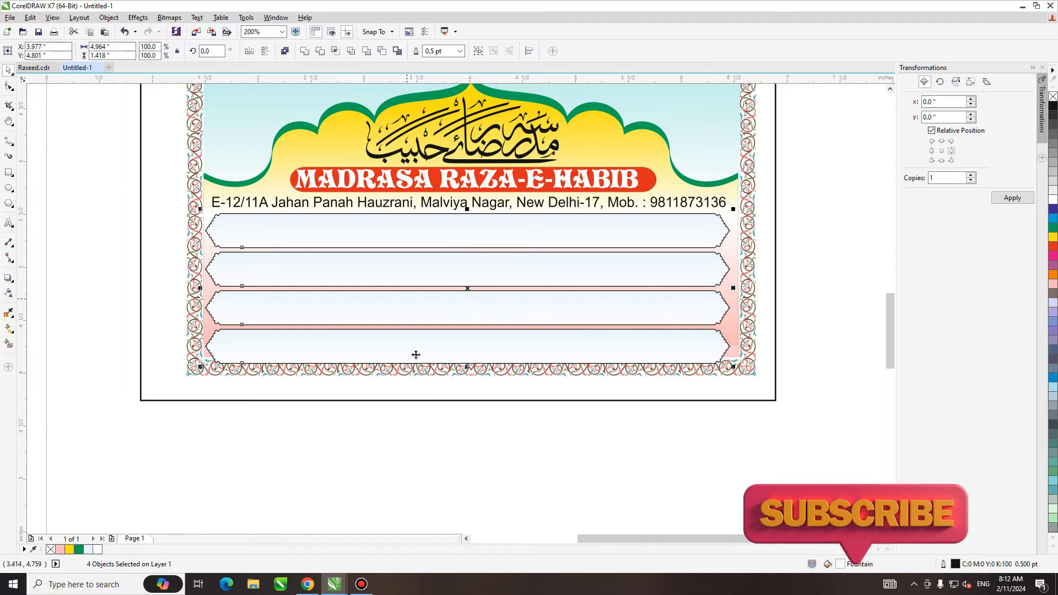
left_click(425, 349)
left_click_drag(421, 359, 423, 349)
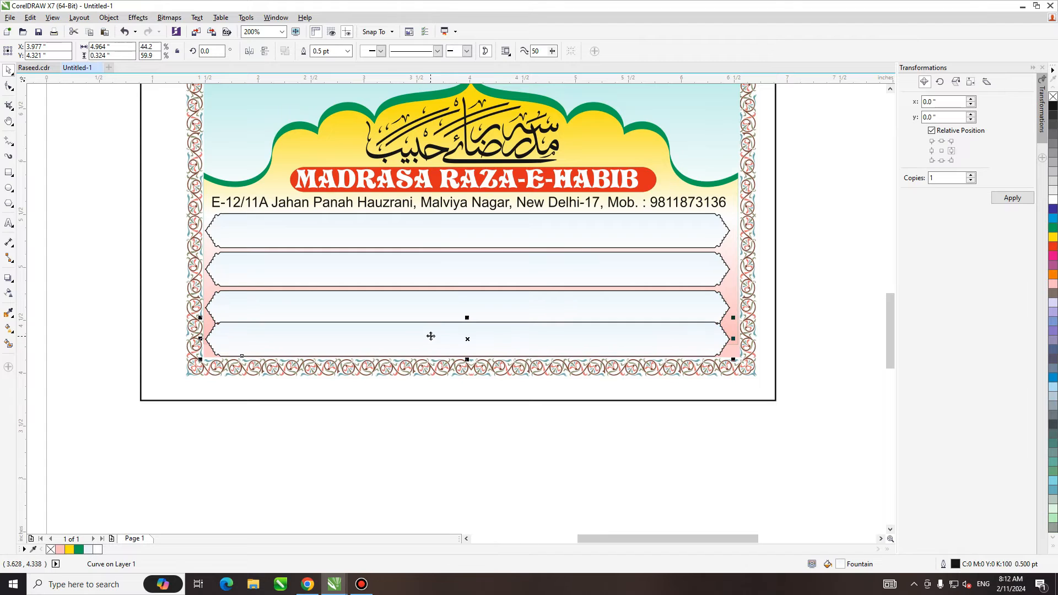
Step: Distribute the four form fields evenly in height and widen them together to about 5.01 in
left_click(394, 306, "shift")
left_click(397, 270, "shift")
left_click(407, 237, "shift")
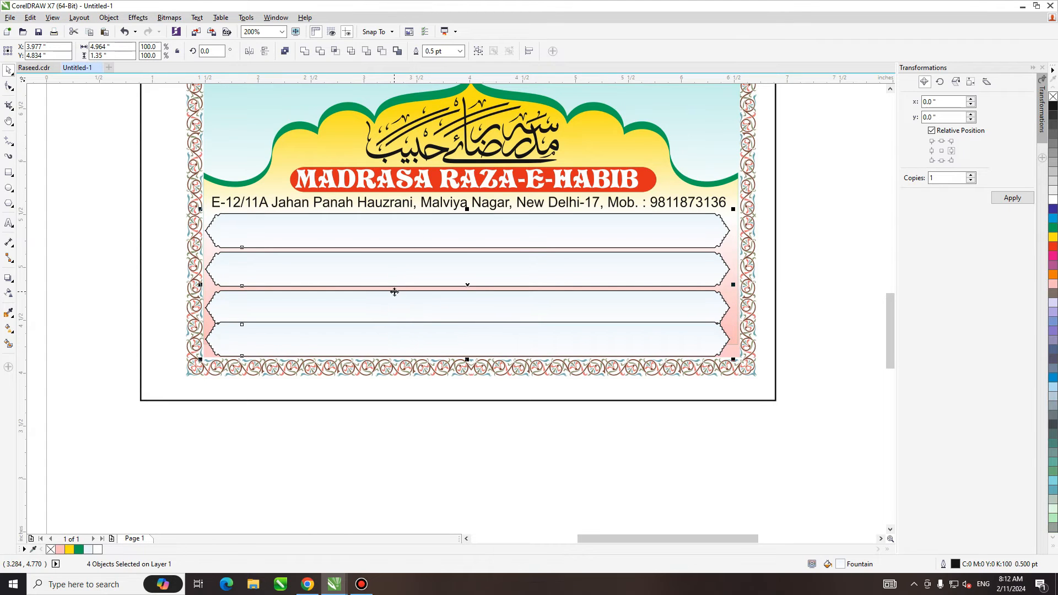
key("shift+c")
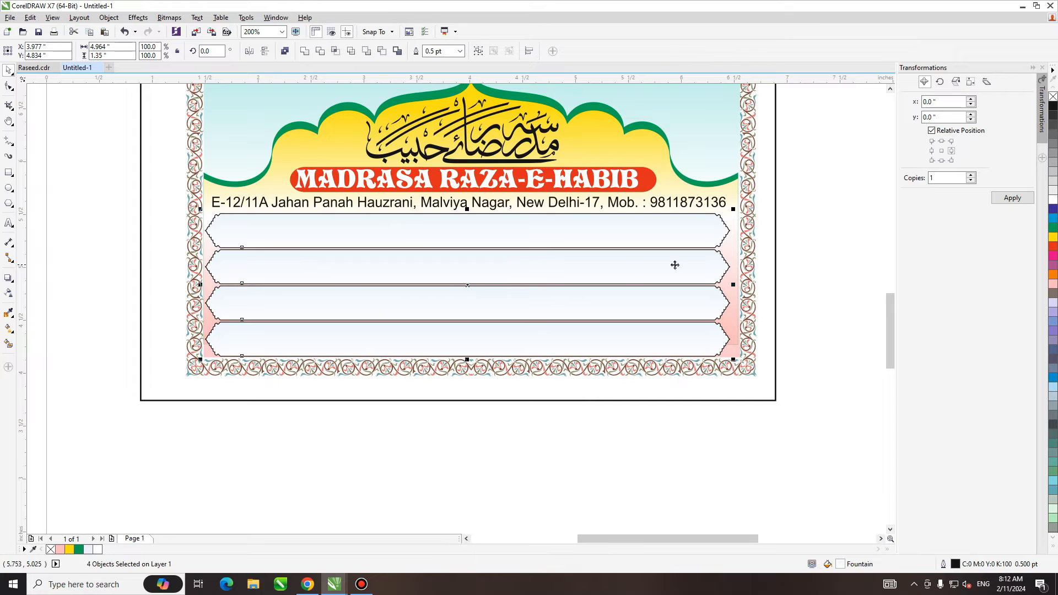
left_click_drag(736, 284, 739, 285)
left_click(458, 436)
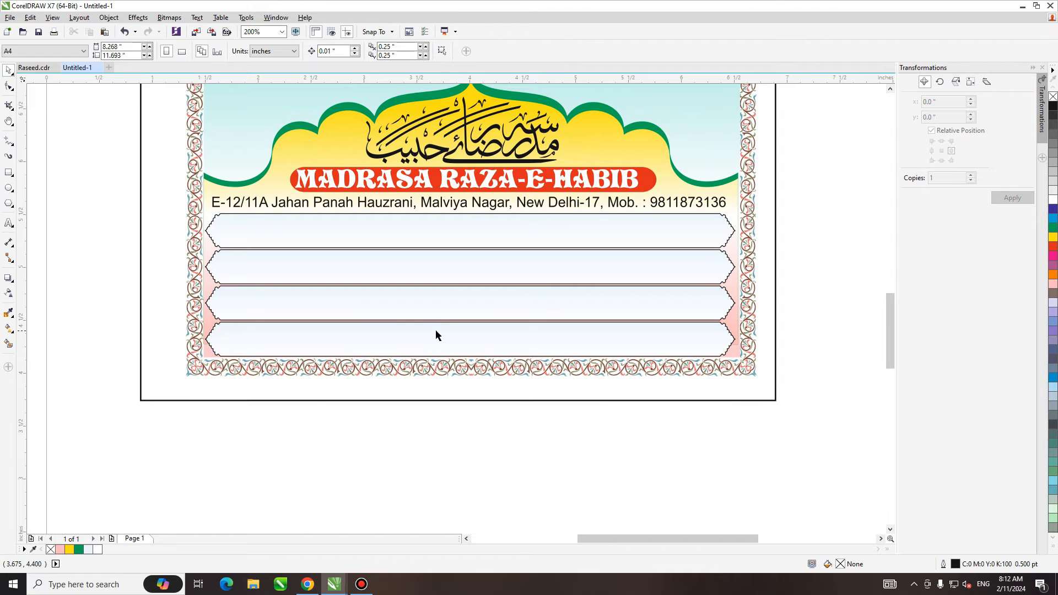
Step: Duplicate the third form field and shorten the copy from its right end into a small first box, as in the finished receipt
key("h")
scroll(440, 297, "down", 1)
scroll(446, 317, "up", 1)
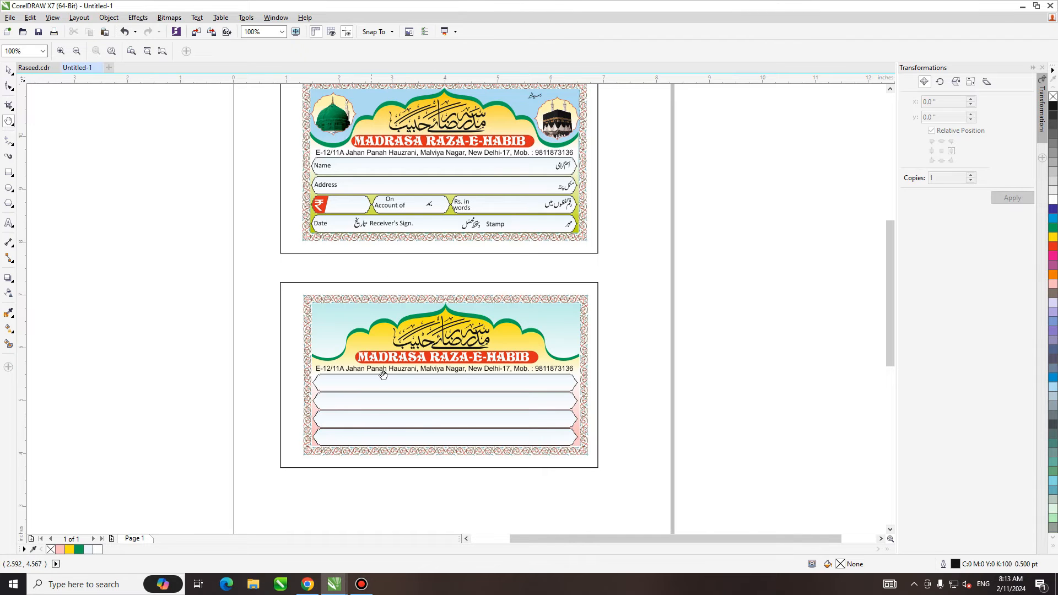
scroll(447, 219, "up", 1)
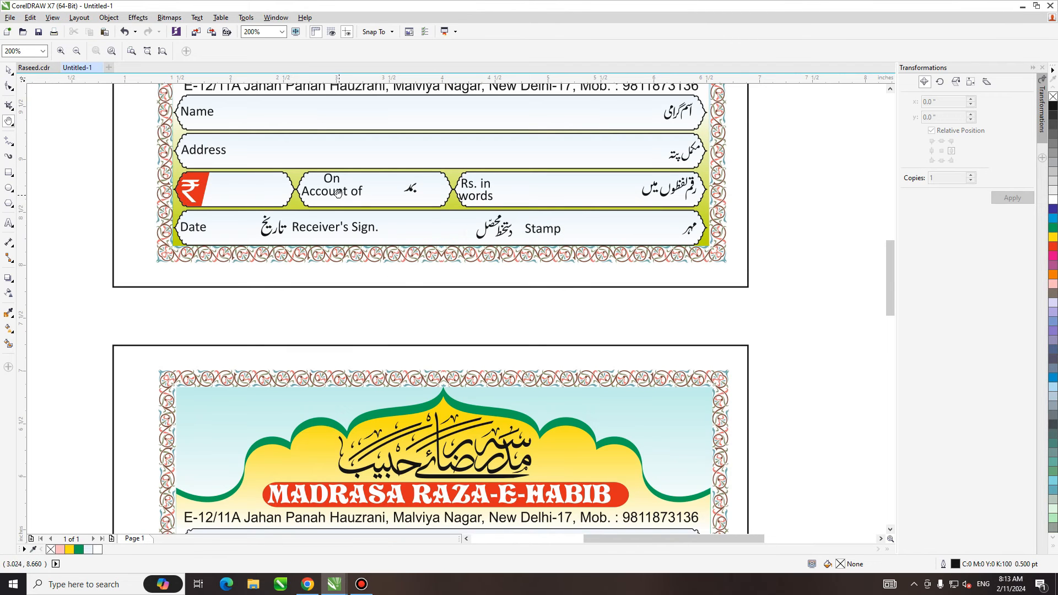
scroll(458, 330, "down", 6)
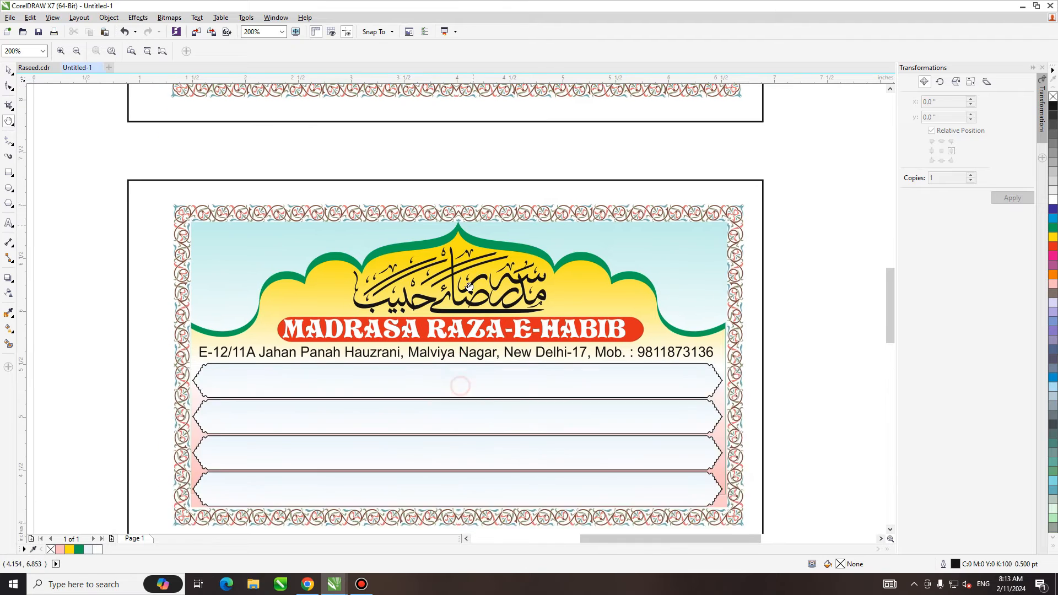
key("space")
left_click(601, 312)
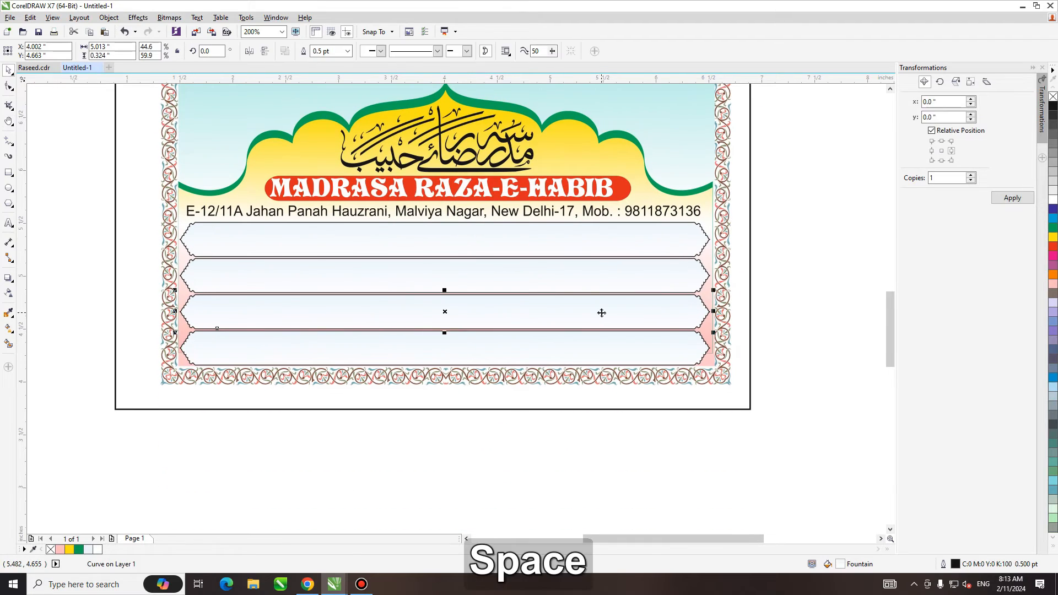
key("KP_Add")
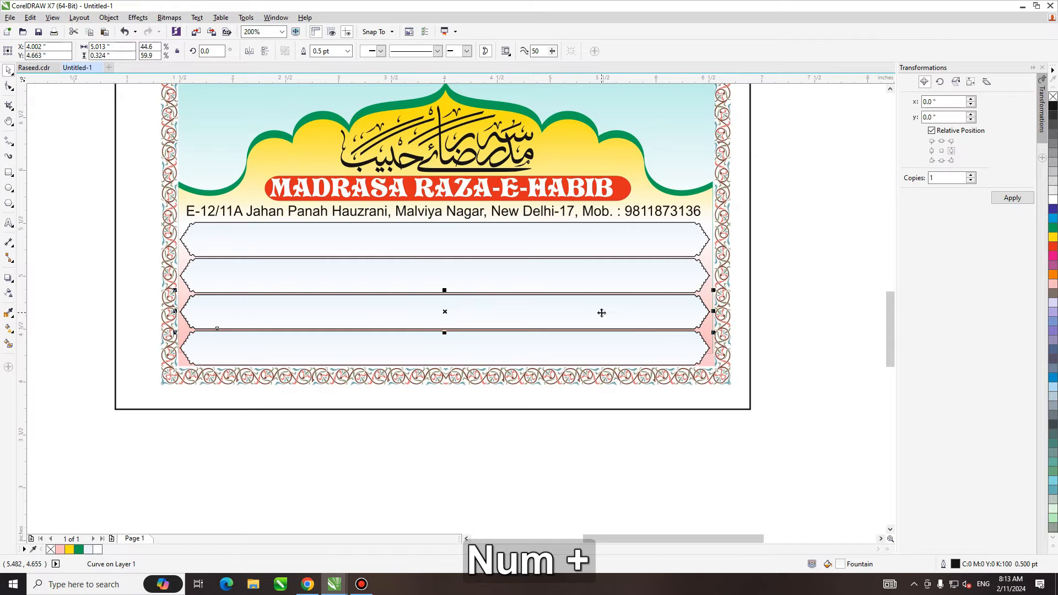
left_click(9, 87)
left_click_drag(610, 278, 264, 330)
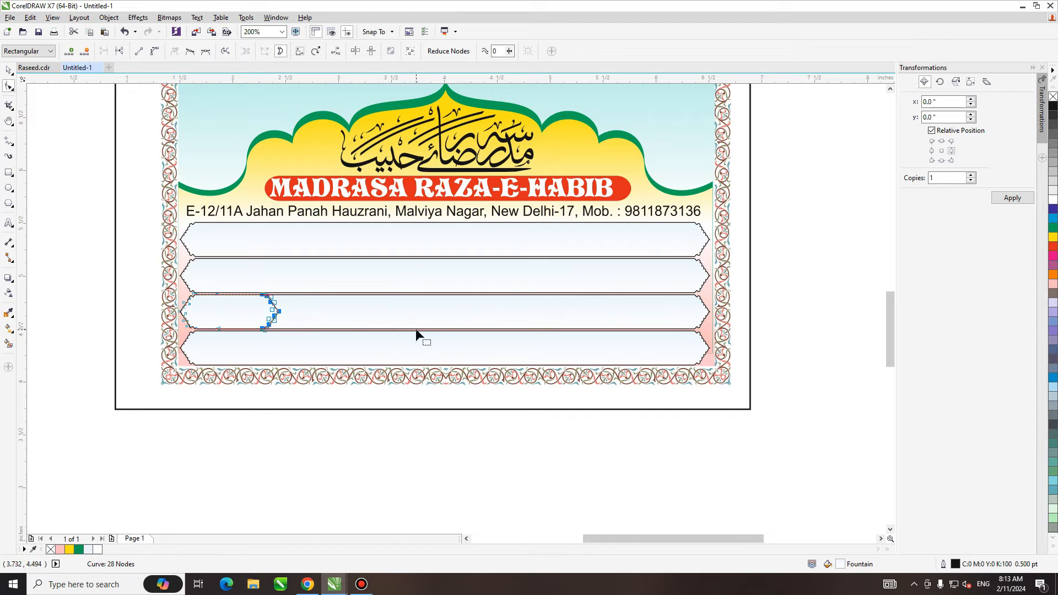
key("space")
Step: Duplicate the full-width third field and pull in both ends to form a middle box about 1.11 in wide beside the first box
key("KP_Add")
key("space")
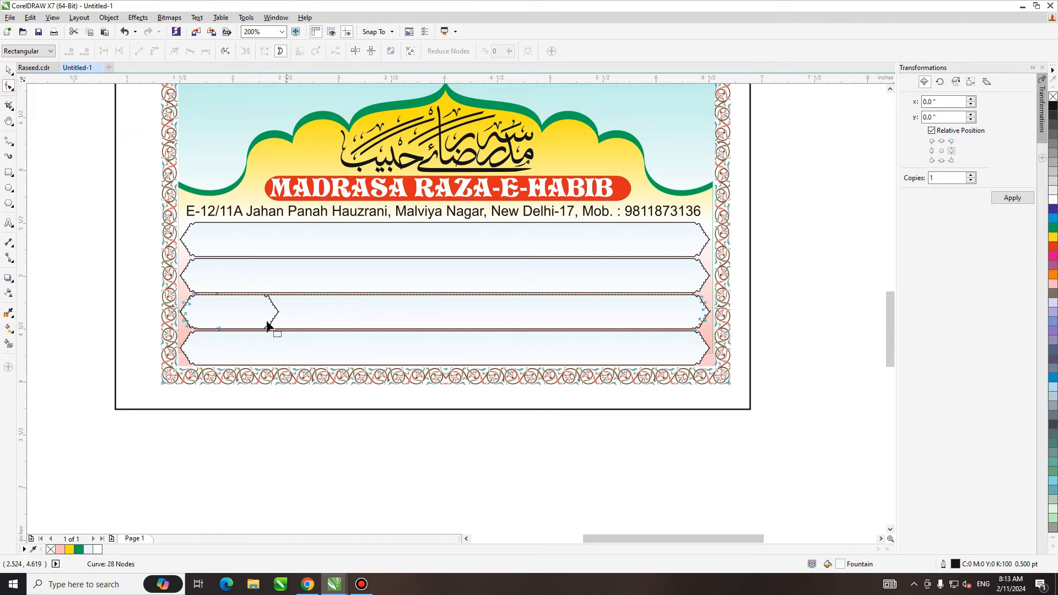
left_click_drag(288, 369, 287, 366)
left_click_drag(189, 330, 295, 337)
key("space")
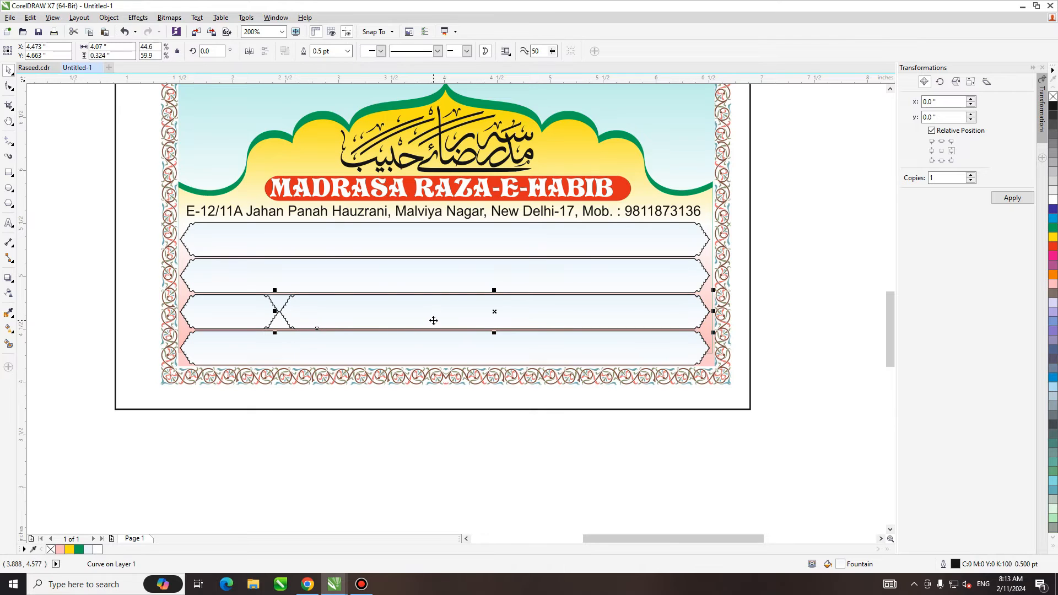
key("space")
left_click_drag(717, 289, 381, 331)
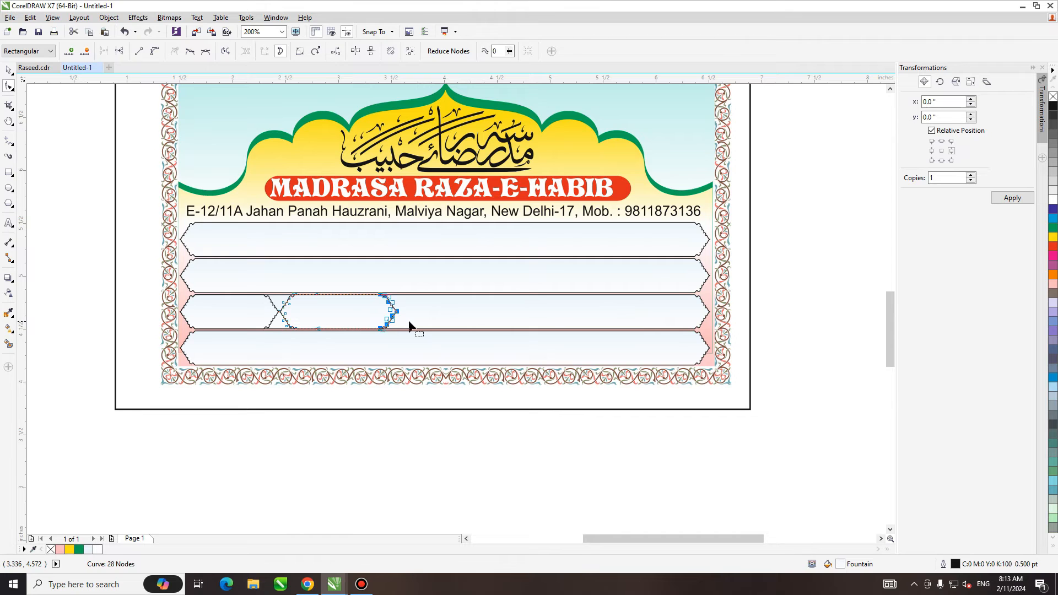
key("space")
Step: Shorten the remaining full-width third field from its left end so that it starts at the middle box's tip
key("h")
left_click_drag(471, 304, 471, 473)
scroll(494, 363, "down", 2)
left_click_drag(498, 389, 470, 335)
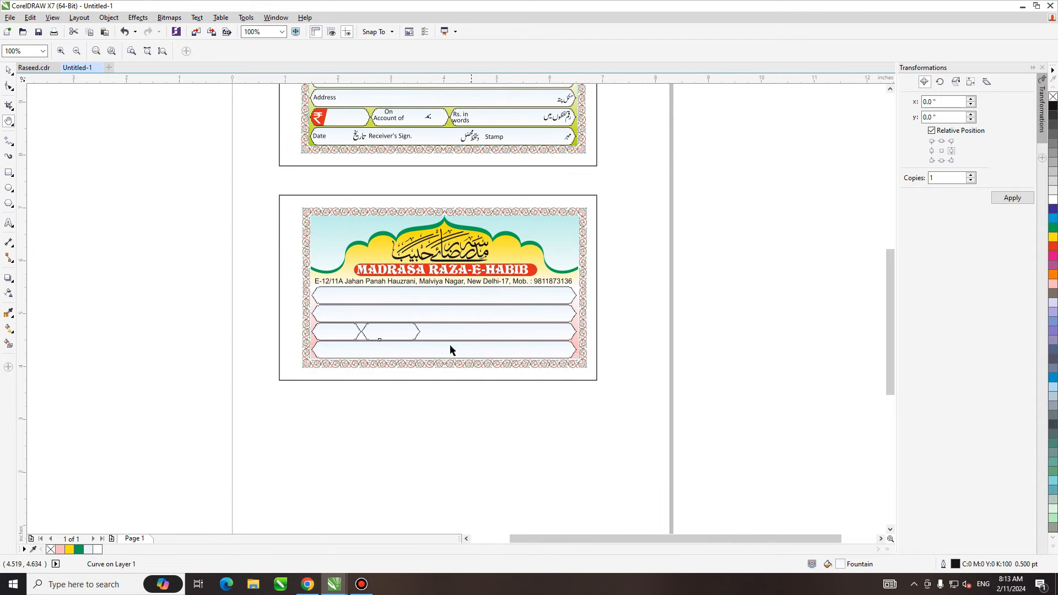
key("space")
scroll(411, 345, "up", 2)
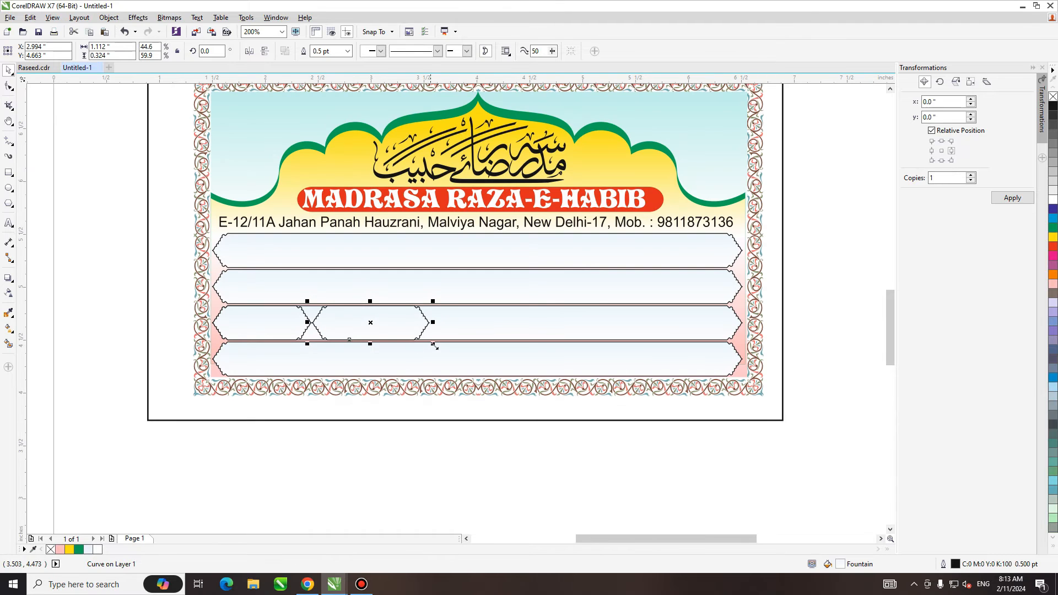
left_click(8, 87)
left_click_drag(444, 295, 429, 345)
left_click(216, 318)
left_click_drag(279, 368, 455, 349)
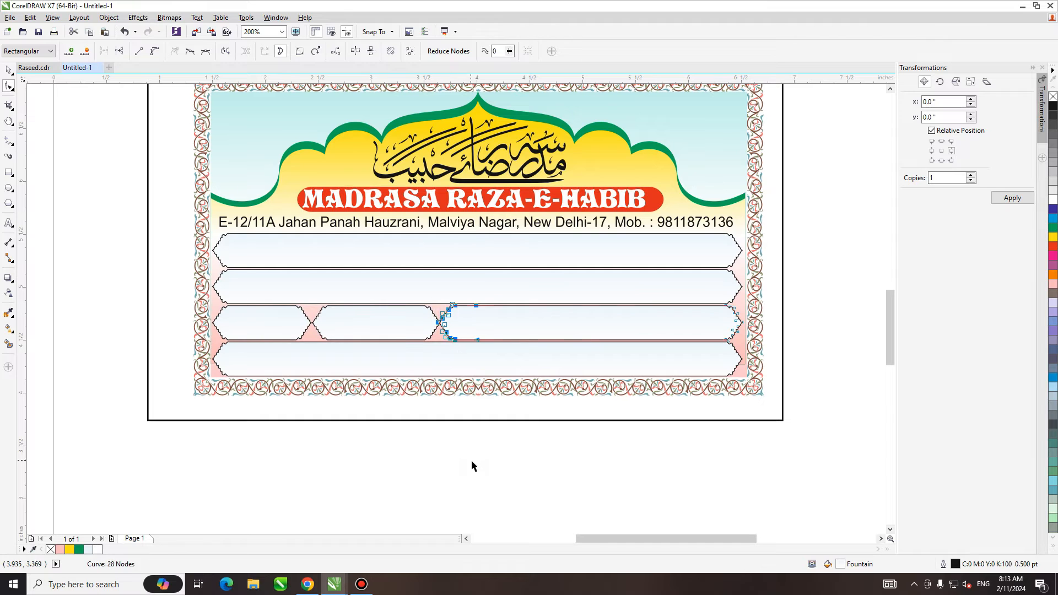
key("space")
Step: Copy the four right-end Urdu labels from the finished receipt into the matching field rows of the new receipt
key("h")
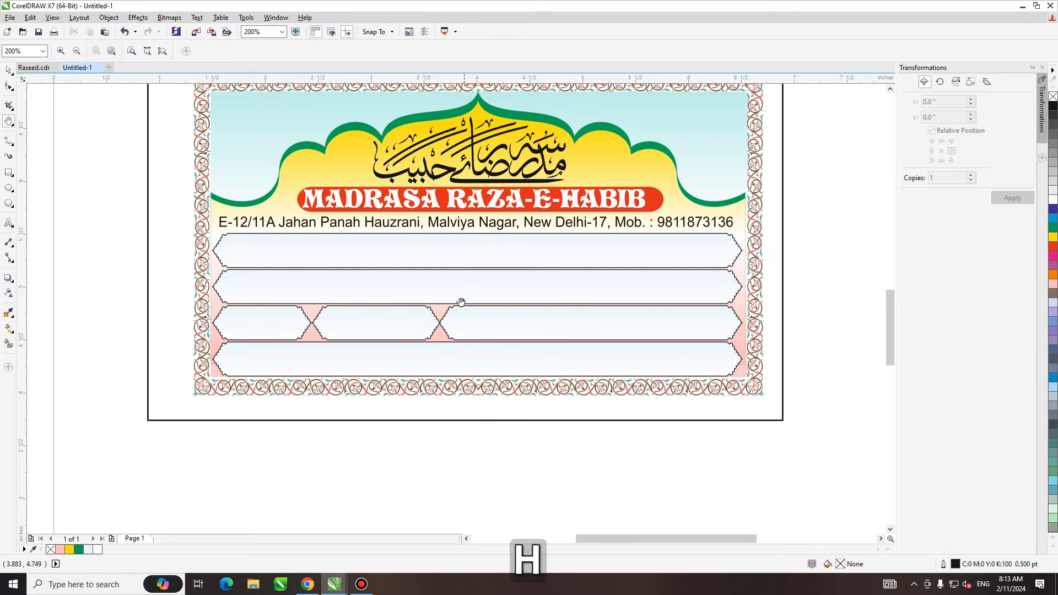
scroll(462, 302, "down", 2)
key("space")
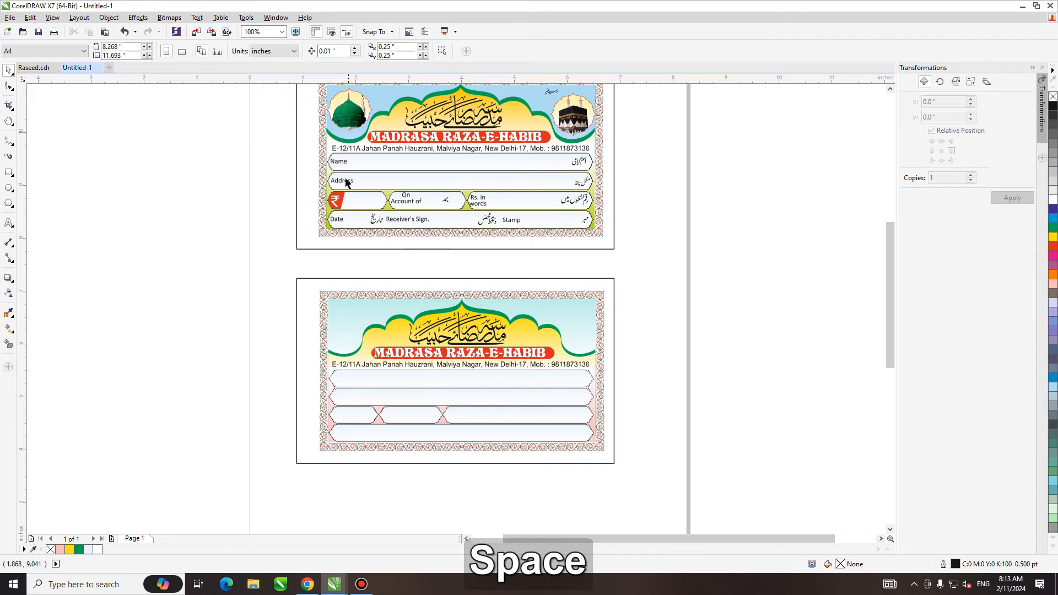
left_click_drag(622, 146, 563, 237)
left_click_drag(577, 188, 577, 404)
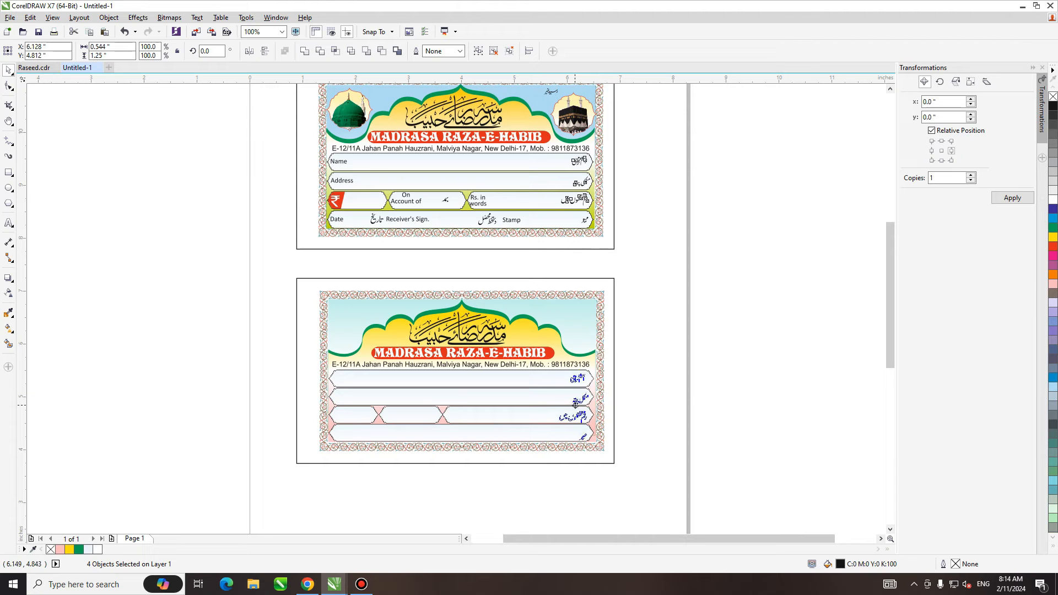
left_click(676, 408)
Step: Copy the rupee symbol and the remaining Urdu labels for date, receiver's sign and account into the new receipt's third and fourth rows
scroll(578, 407, "up", 1)
scroll(578, 405, "up", 1)
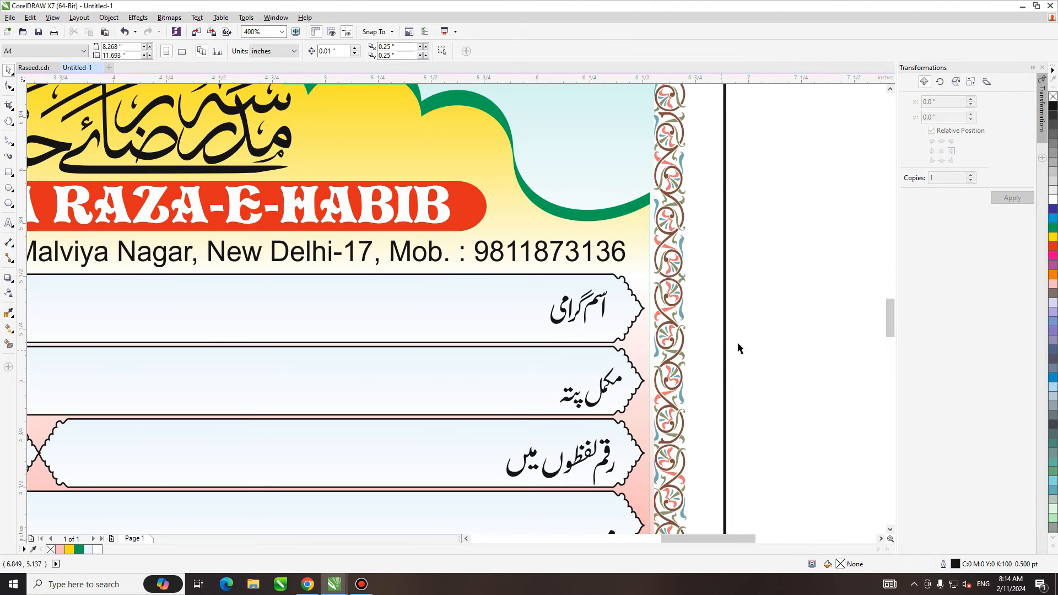
left_click_drag(739, 344, 528, 412)
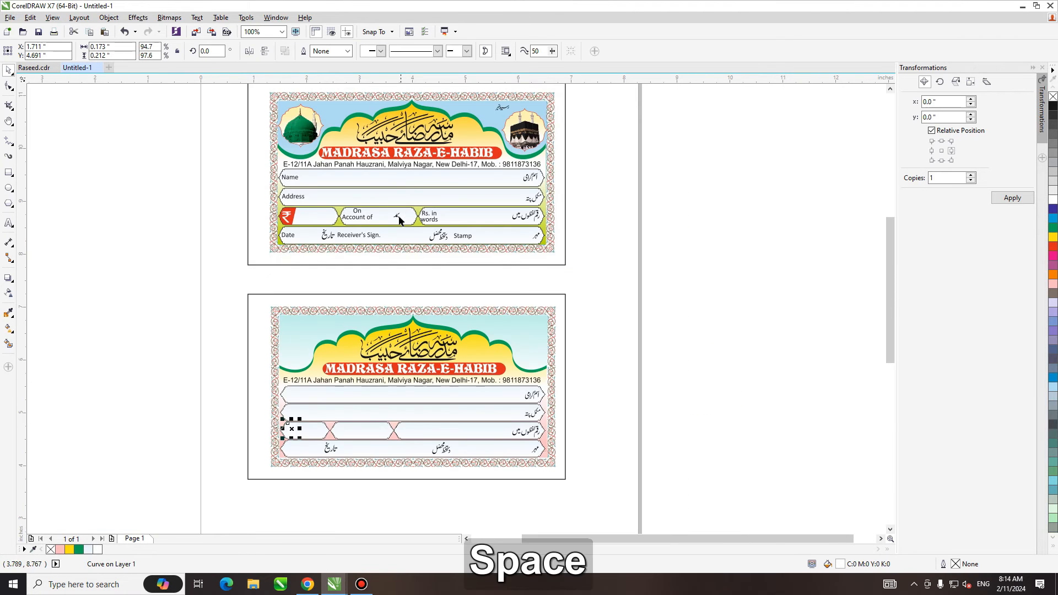
left_click(398, 216)
left_click_drag(398, 216, 385, 431)
left_click(170, 361)
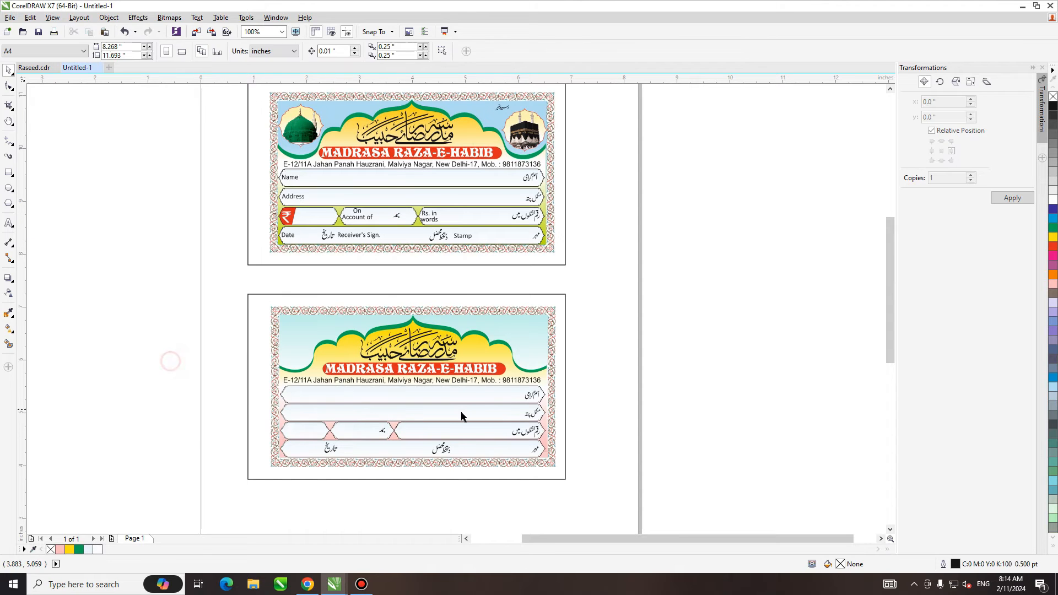
Step: Draw a closed slanted four-sided shape about 0.61 by 0.5 in over the rupee symbol at the first box's left end
key("h")
scroll(395, 425, "down", 3)
scroll(334, 347, "up", 1)
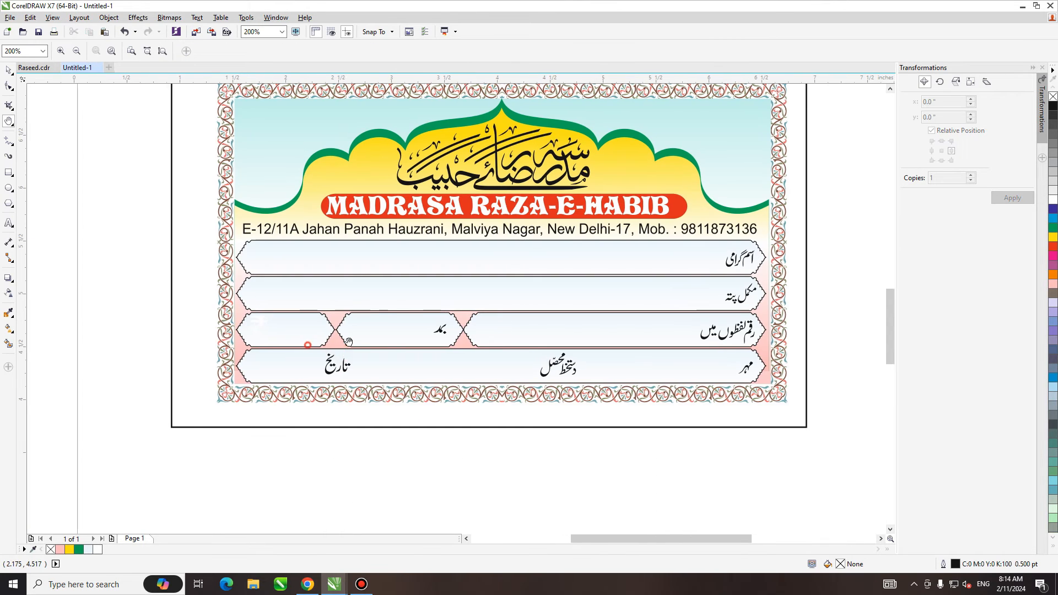
key("space")
left_click(325, 323)
key("h")
scroll(304, 343, "up", 1)
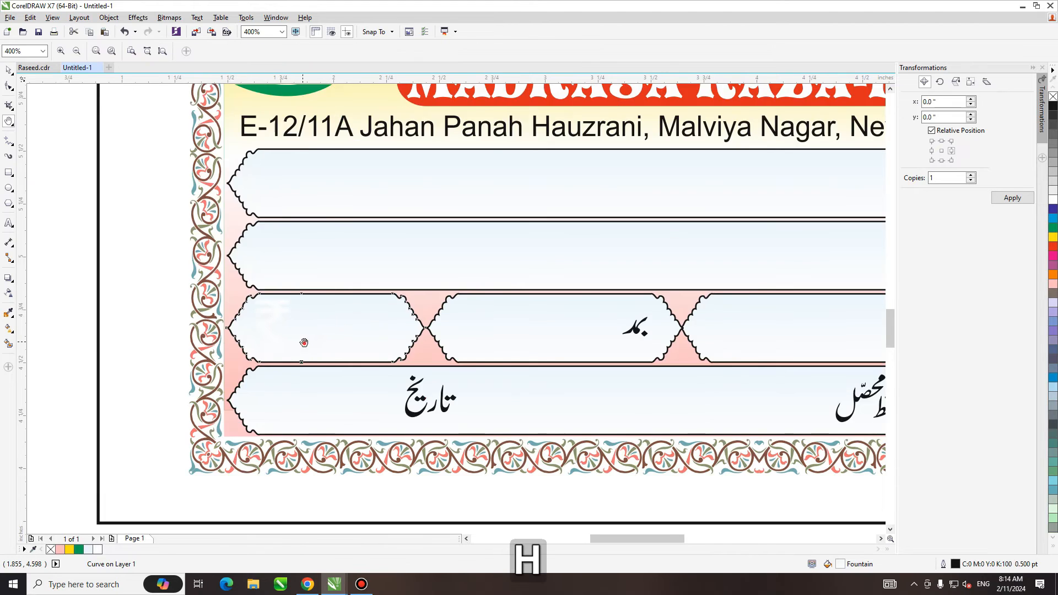
left_click_drag(304, 342, 360, 308)
key("space")
left_click(9, 141)
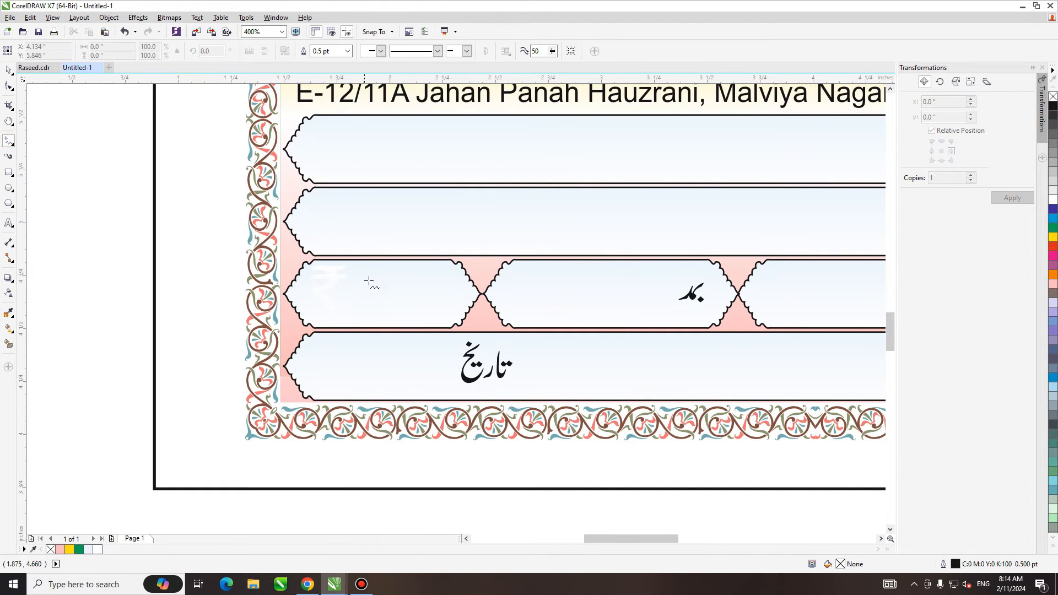
left_click(375, 254)
double_click(330, 345)
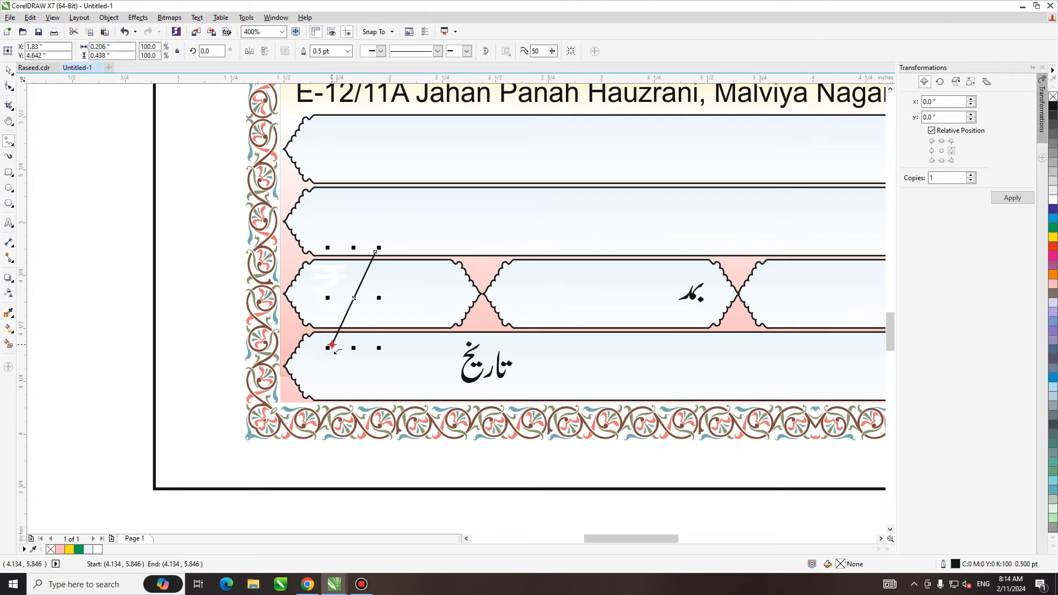
double_click(246, 337)
double_click(279, 239)
left_click(375, 252)
Step: Fill the slanted four-sided shape with red and remove its outline
left_click(1054, 246)
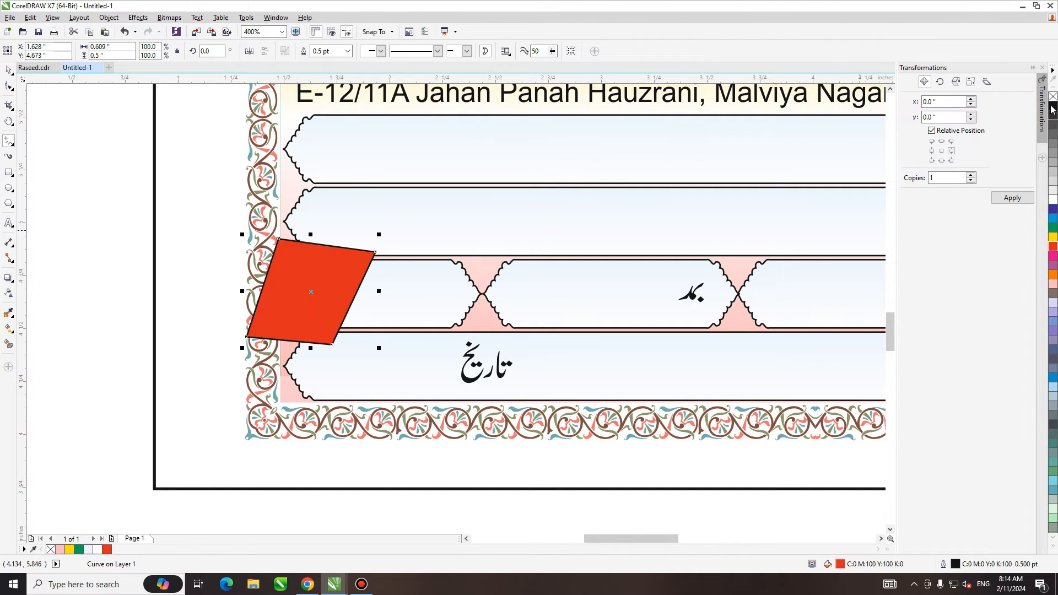
right_click(1053, 98)
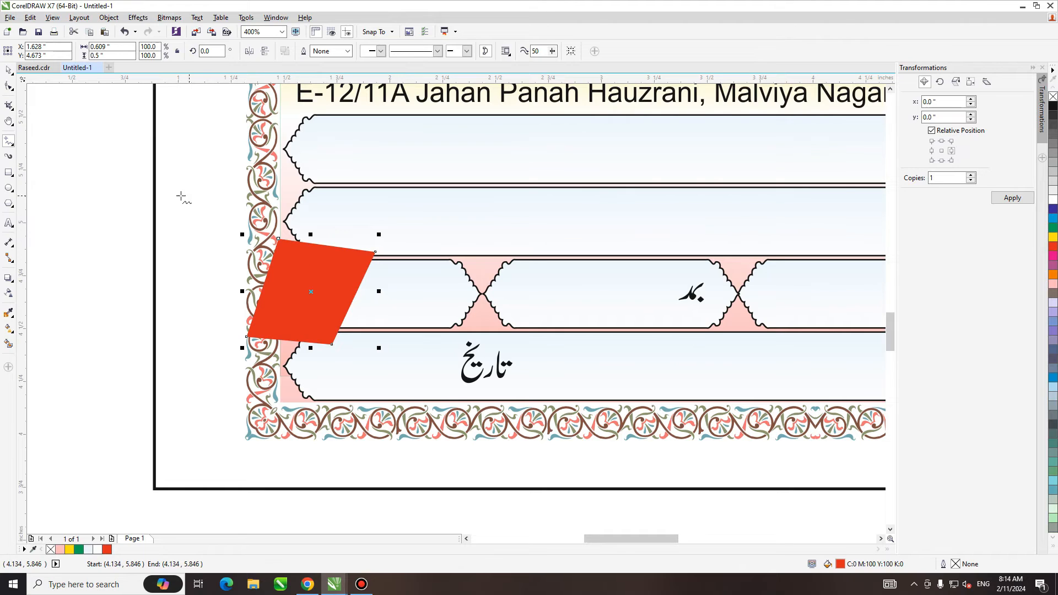
key("space")
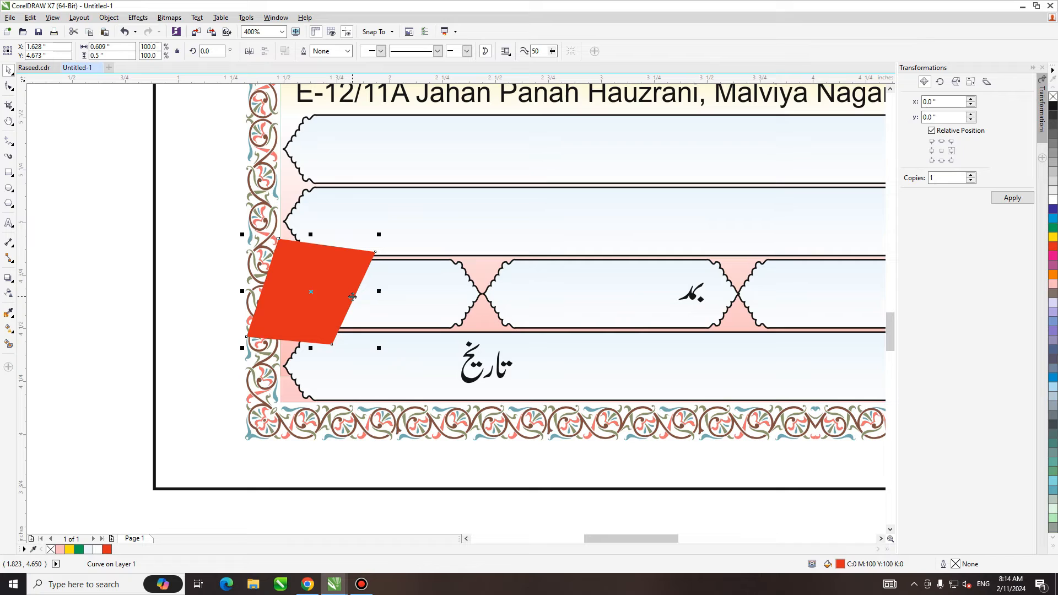
Step: PowerClip the red shape inside the first box and adjust the rupee symbol's position on it
left_click_drag(352, 297, 356, 299)
left_click_drag(357, 299, 356, 300)
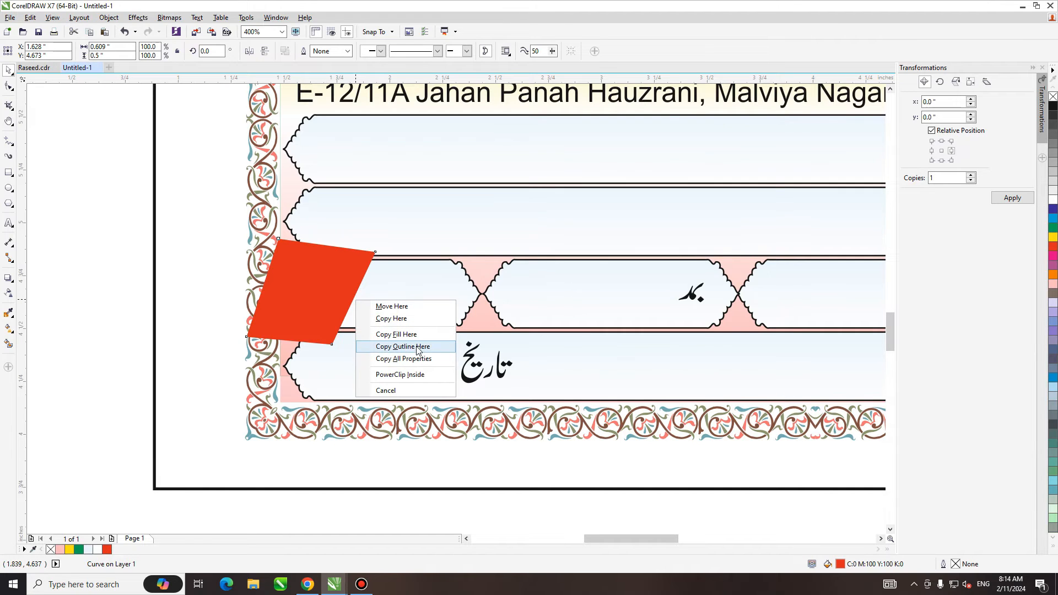
left_click(408, 380)
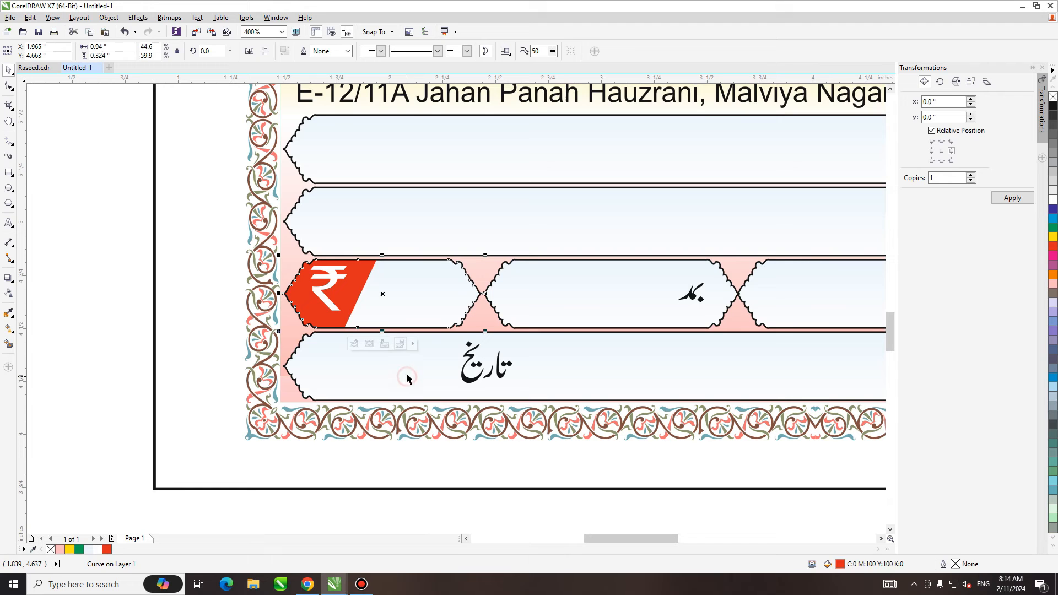
left_click(328, 292)
Step: Copy the green dome medallion to the new receipt's upper left corner and shrink it to about 0.77 in wide
key("h")
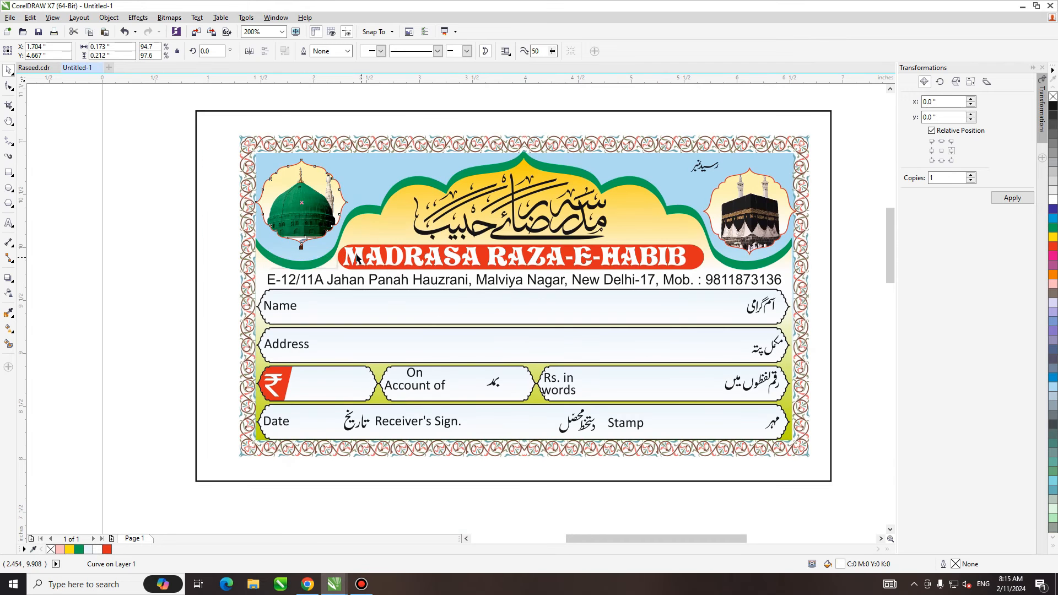
left_click(312, 203)
key("h")
scroll(359, 253, "down", 2)
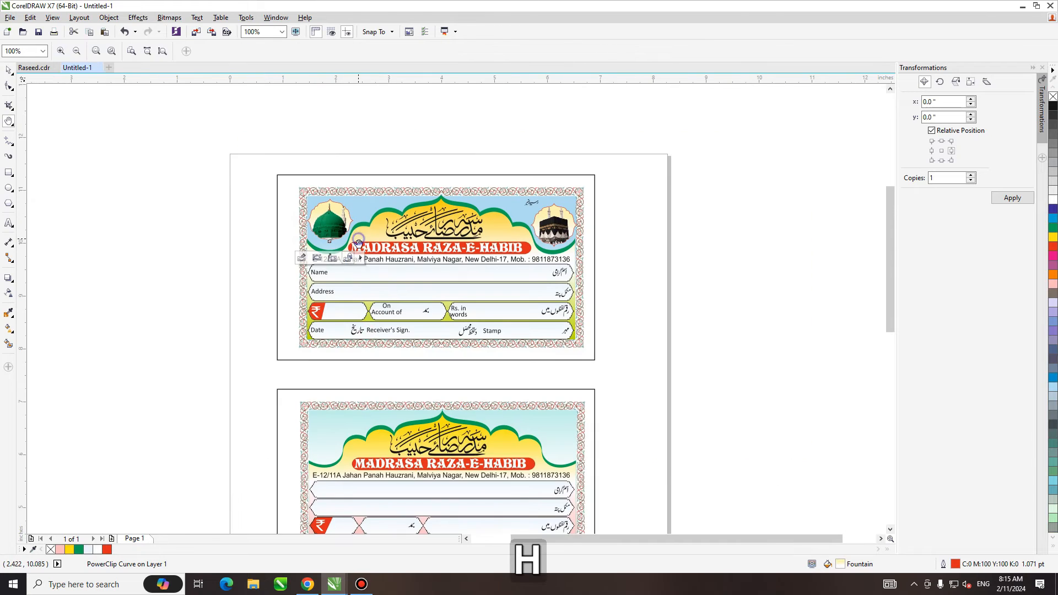
key("space")
left_click_drag(332, 166, 332, 377)
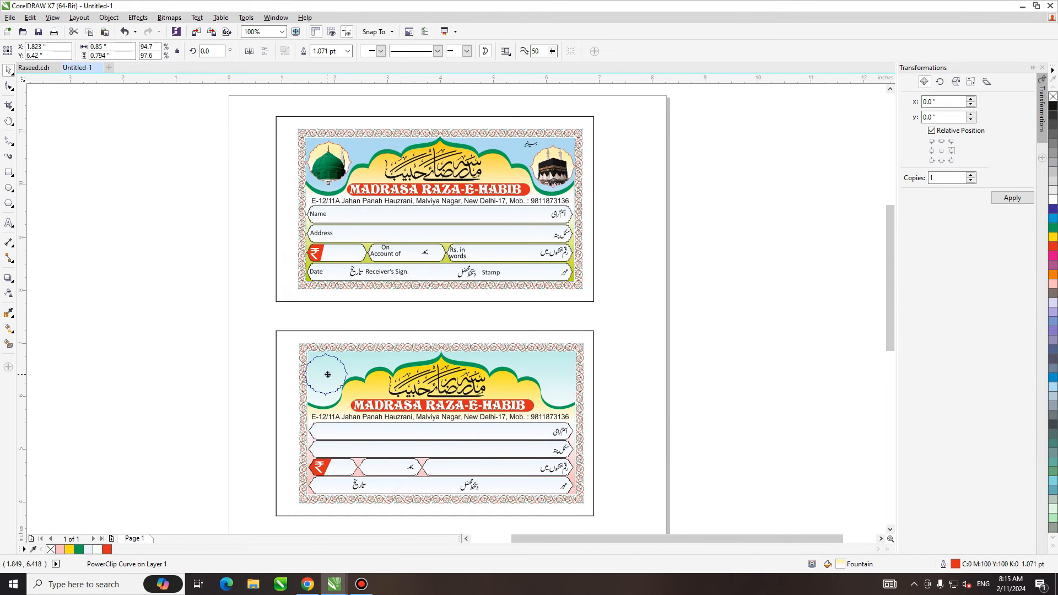
scroll(332, 383, "up", 2)
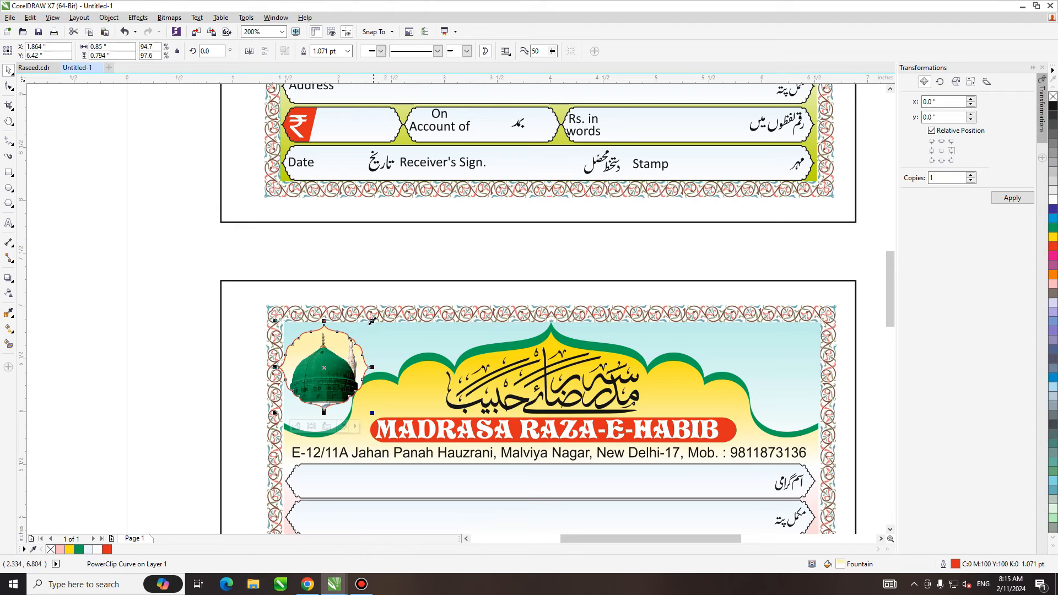
left_click_drag(353, 349, 366, 327)
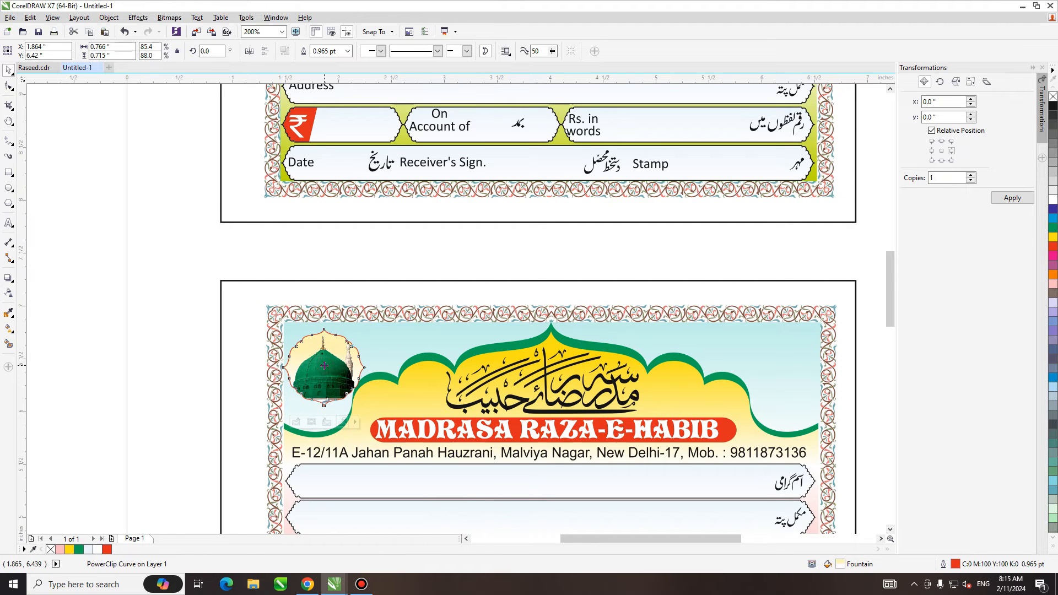
Step: Copy the Kaaba medallion and the Urdu receipt-number label from the finished receipt to the new receipt's upper right area
key("h")
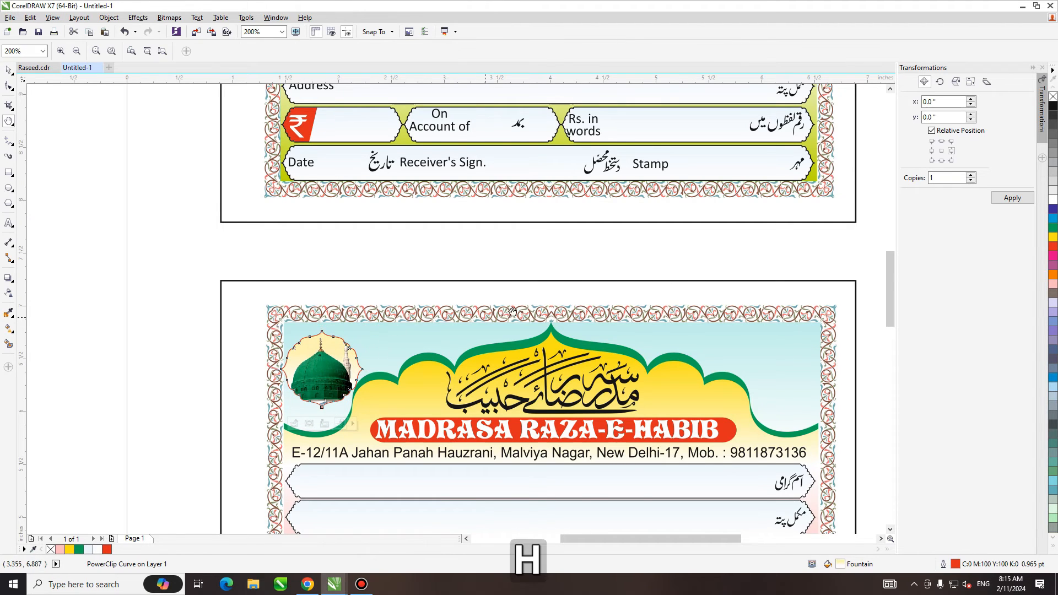
scroll(353, 364, "down", 2)
key("space")
left_click_drag(614, 130, 569, 375)
key("ctrl+a")
Step: Select the whole new receipt, including its outer frame, and check its overall width and height
key("h")
scroll(503, 334, "down", 2)
left_click_drag(438, 317, 503, 344)
key("space")
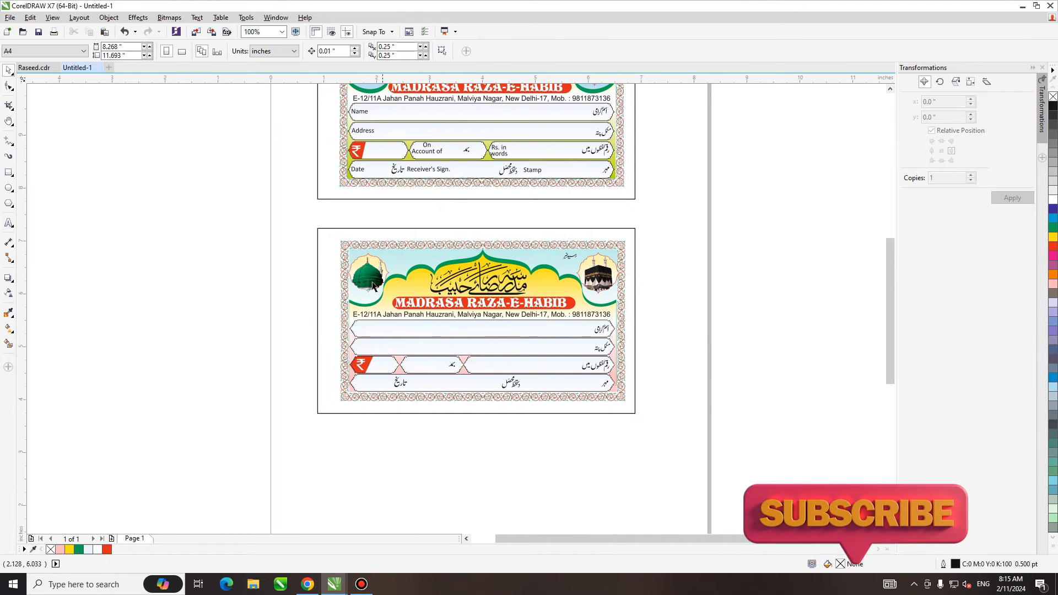
left_click_drag(296, 220, 722, 455)
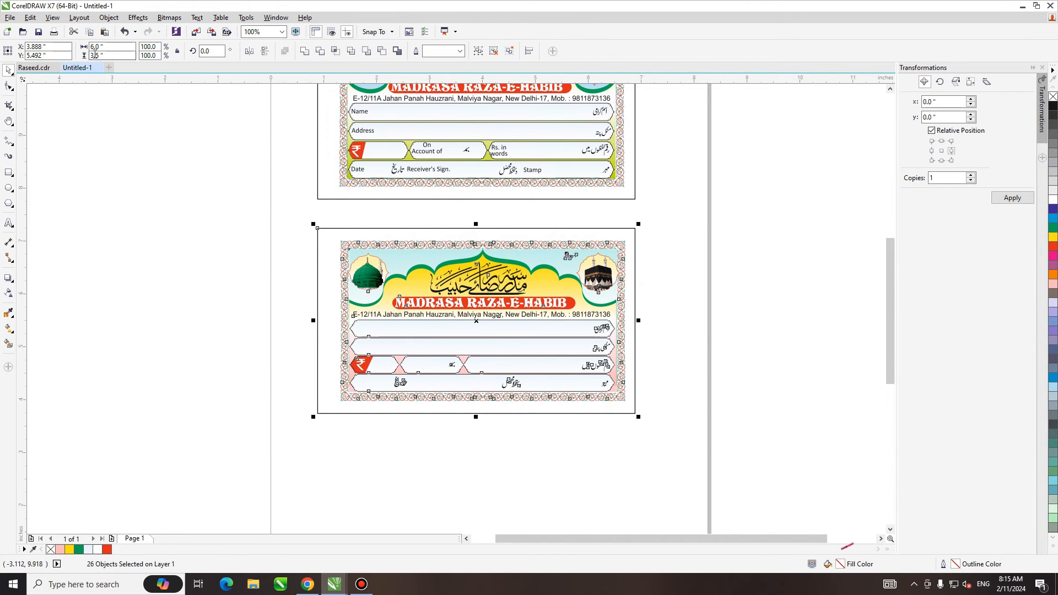
Step: Move the complete reference receipt off the page to the right, leaving only the new receipt on the page
key("h")
scroll(469, 295, "down", 2)
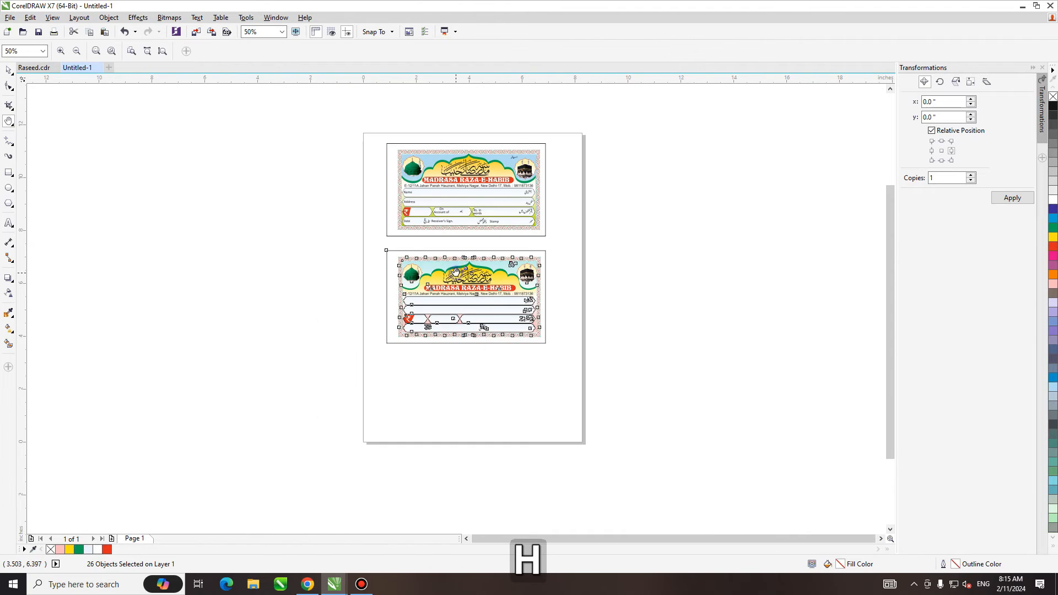
scroll(491, 264, "up", 1)
key("space")
left_click_drag(496, 166, 292, 294)
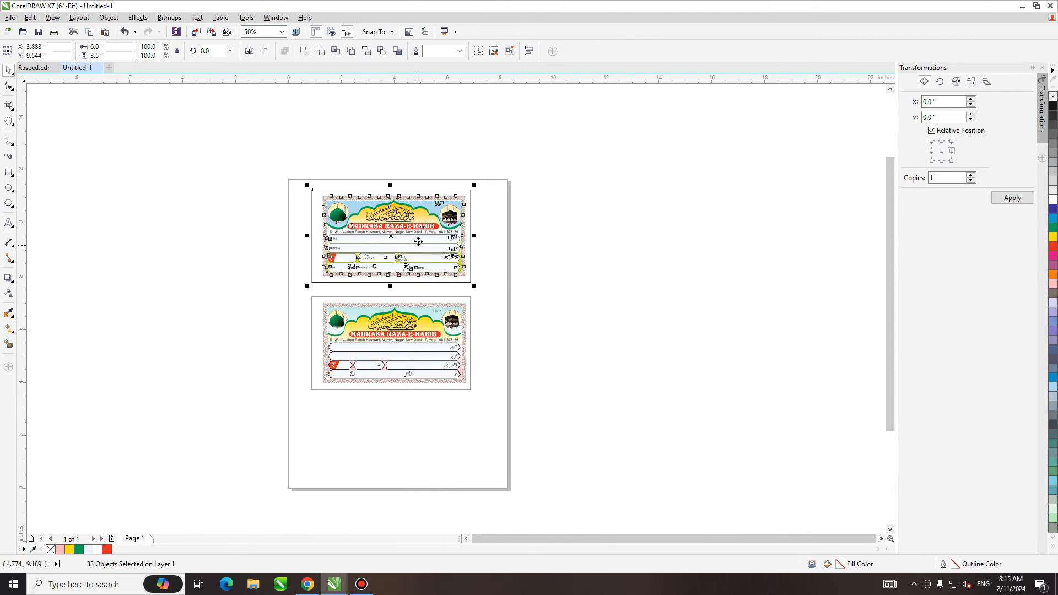
left_click_drag(392, 234, 752, 252)
left_click(515, 329)
Step: Set the page size to 6 by 3.5 in to match the new receipt's outer frame
left_click_drag(266, 284, 505, 419)
left_click(105, 48)
left_click(152, 176)
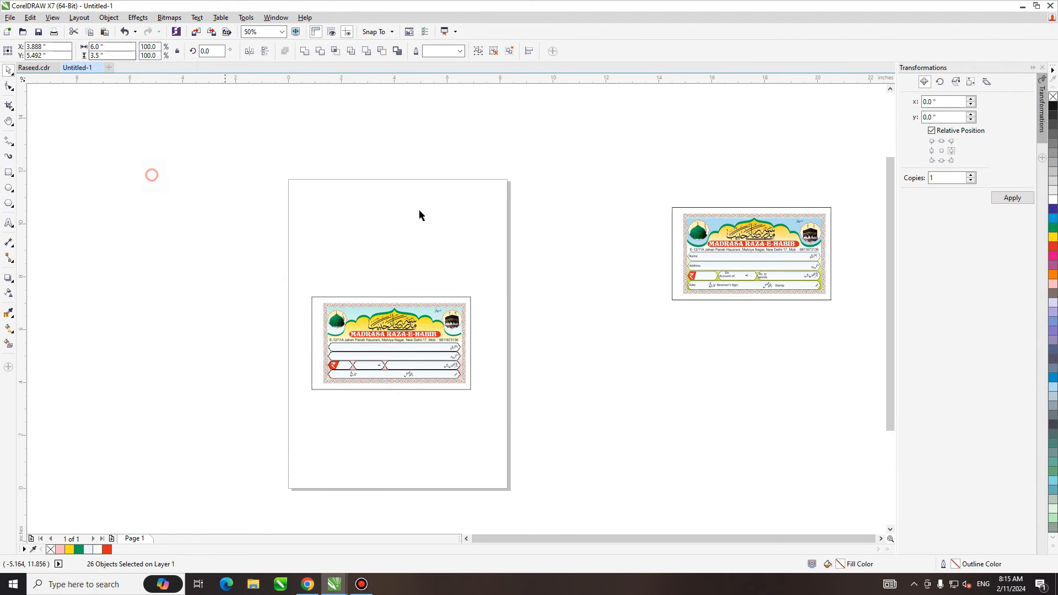
left_click(119, 46)
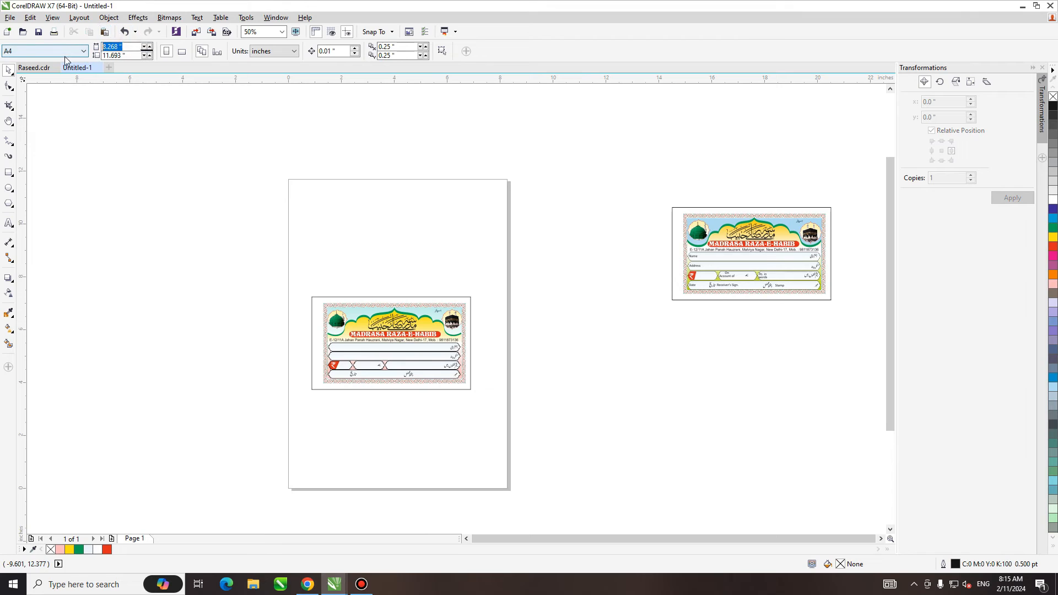
type("6")
key("Tab")
type("3.5")
key("Return")
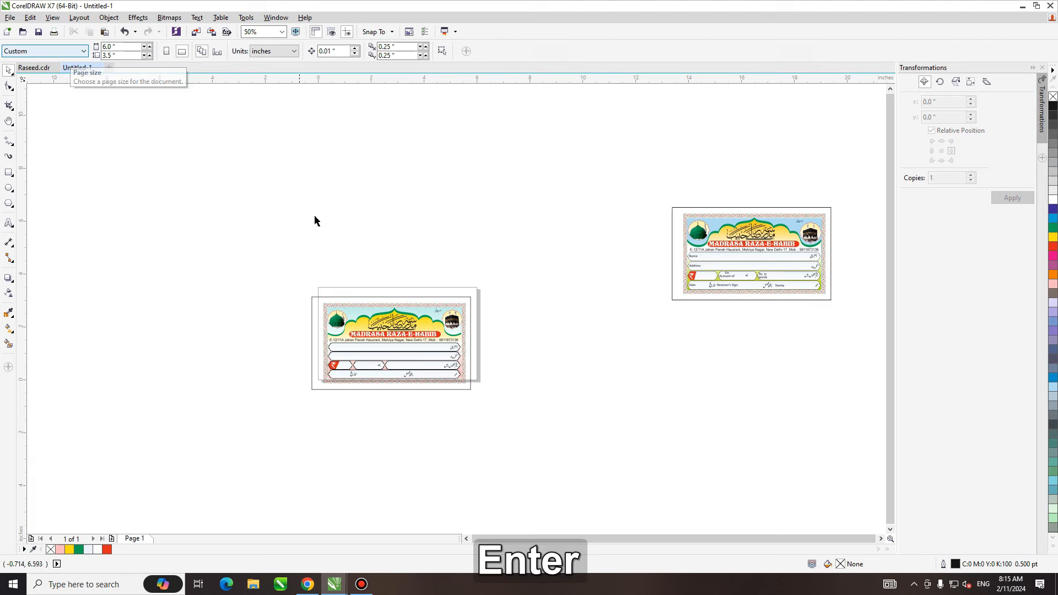
Step: Group all objects of the new receipt and centre the group on the page
left_click_drag(302, 290, 519, 430)
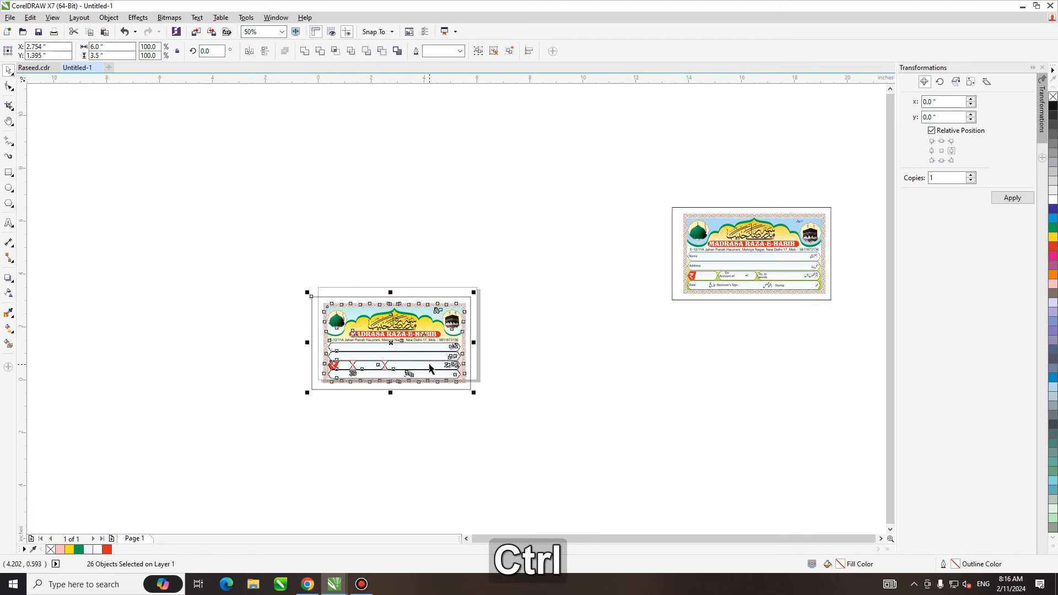
key("ctrl+g")
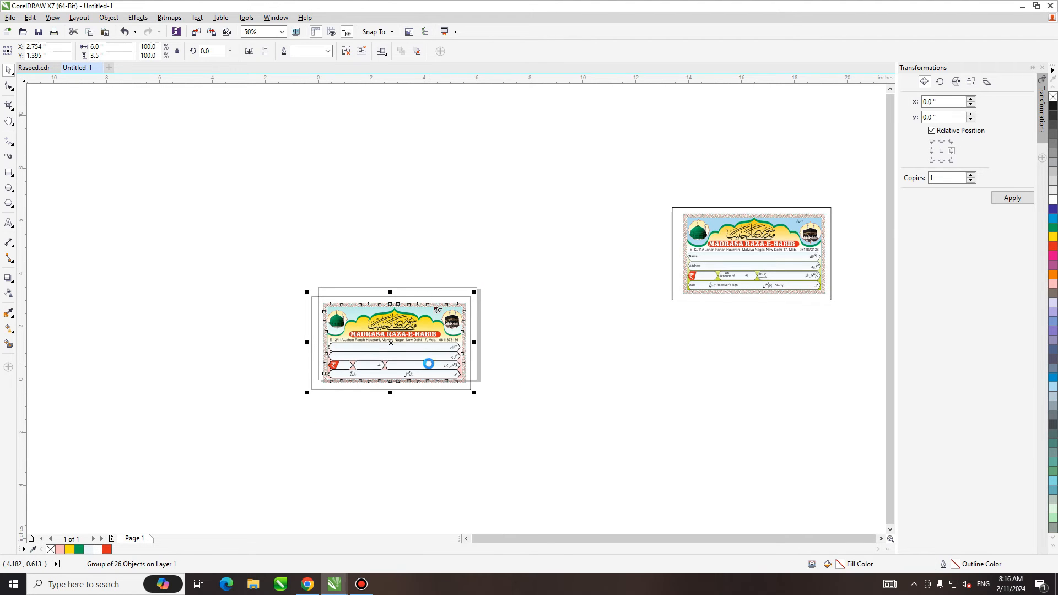
key("p")
Step: Ungroup the centred receipt and delete its outer rectangular frame
key("h")
scroll(370, 351, "up", 1)
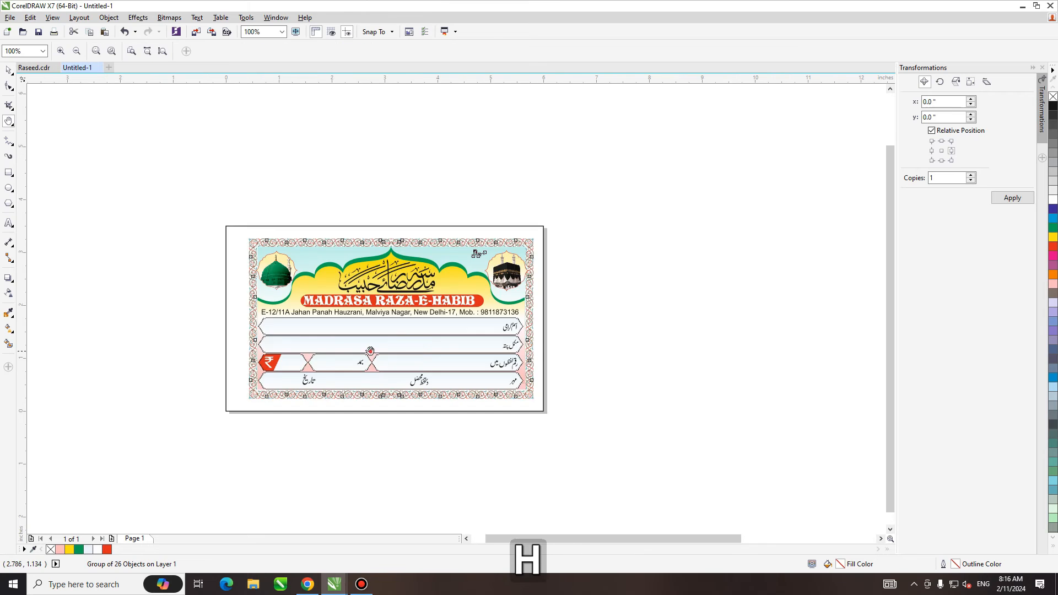
left_click_drag(370, 351, 452, 289)
key("space")
key("ctrl+u")
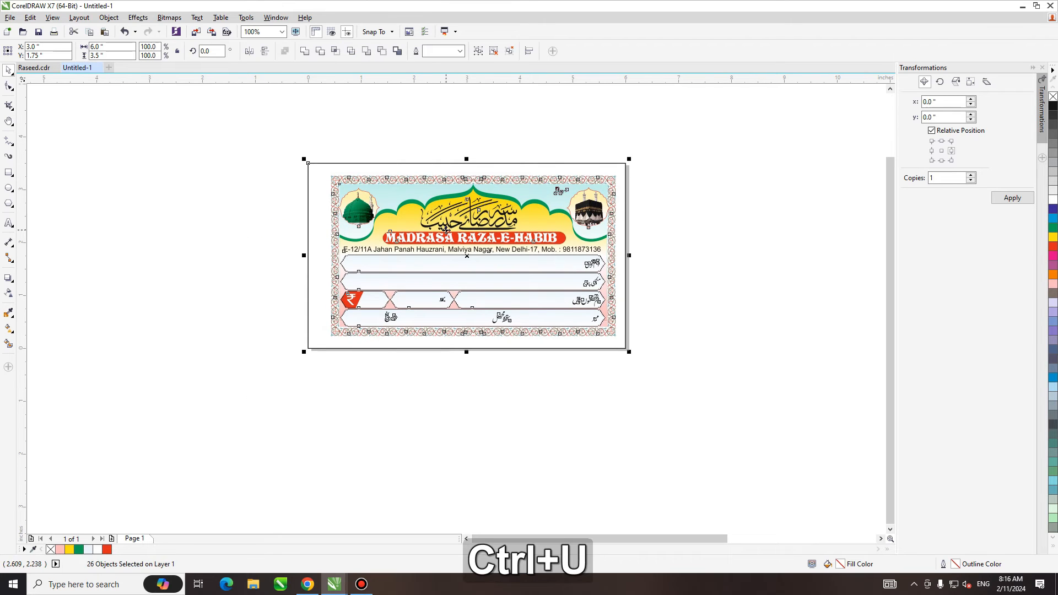
left_click(378, 164)
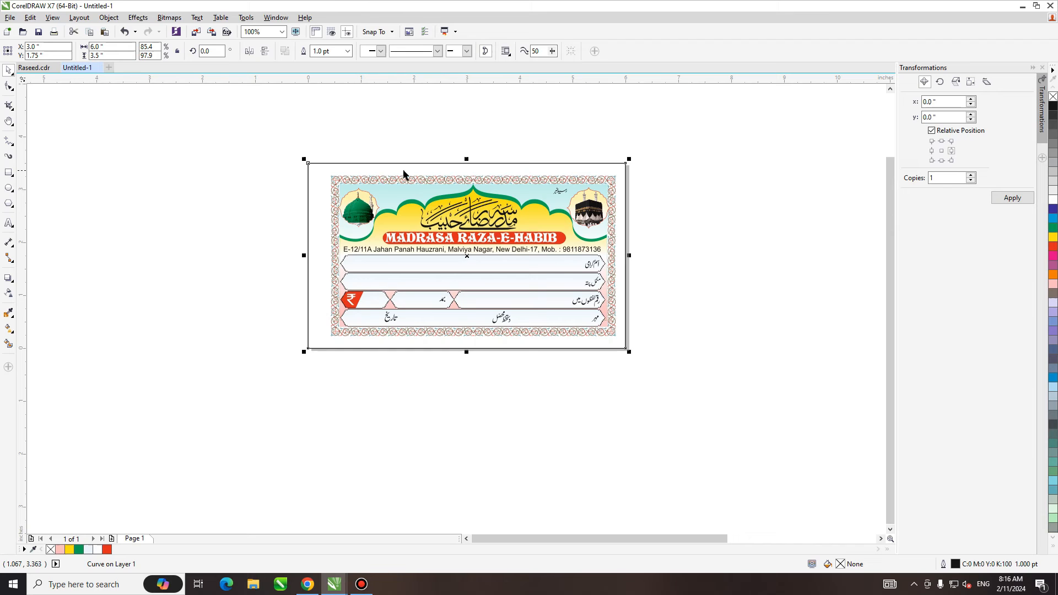
key("Delete")
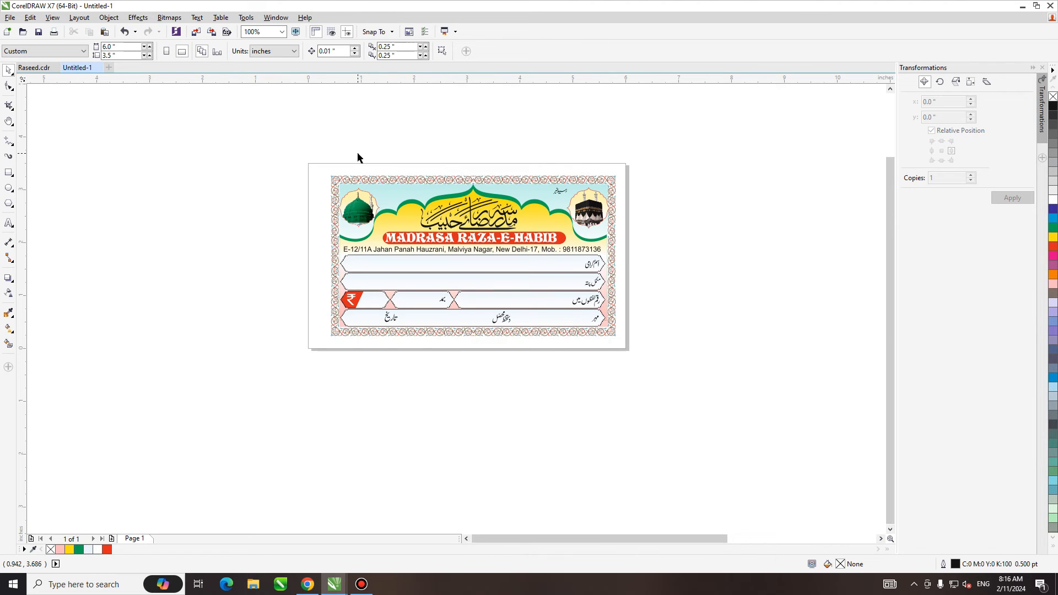
Step: Open the print settings for the receipt and choose Device Independent PostScript File as the printer
key("ctrl+p")
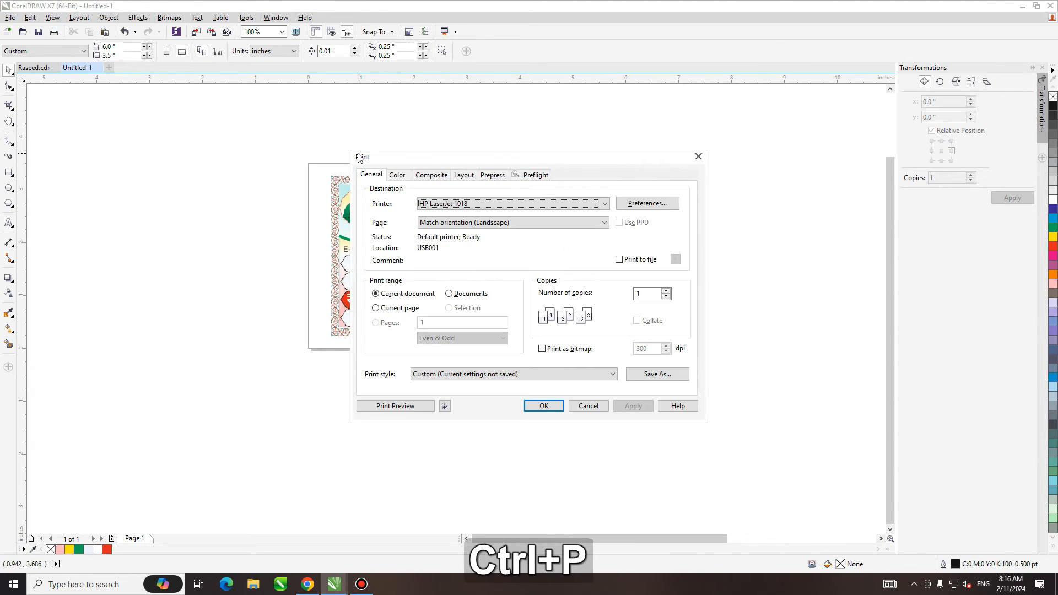
left_click(648, 204)
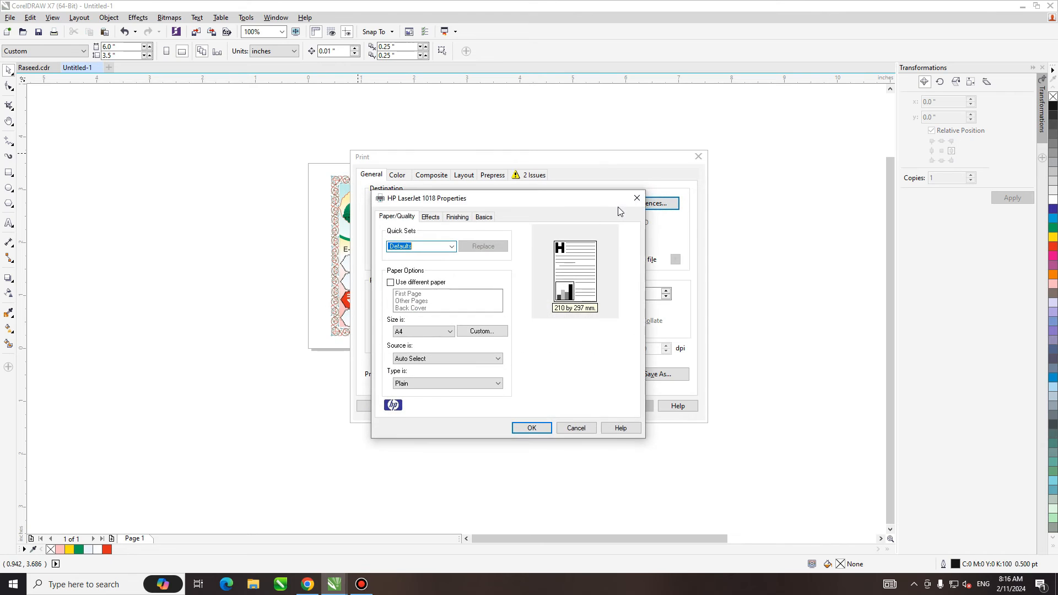
key("Escape")
left_click(590, 205)
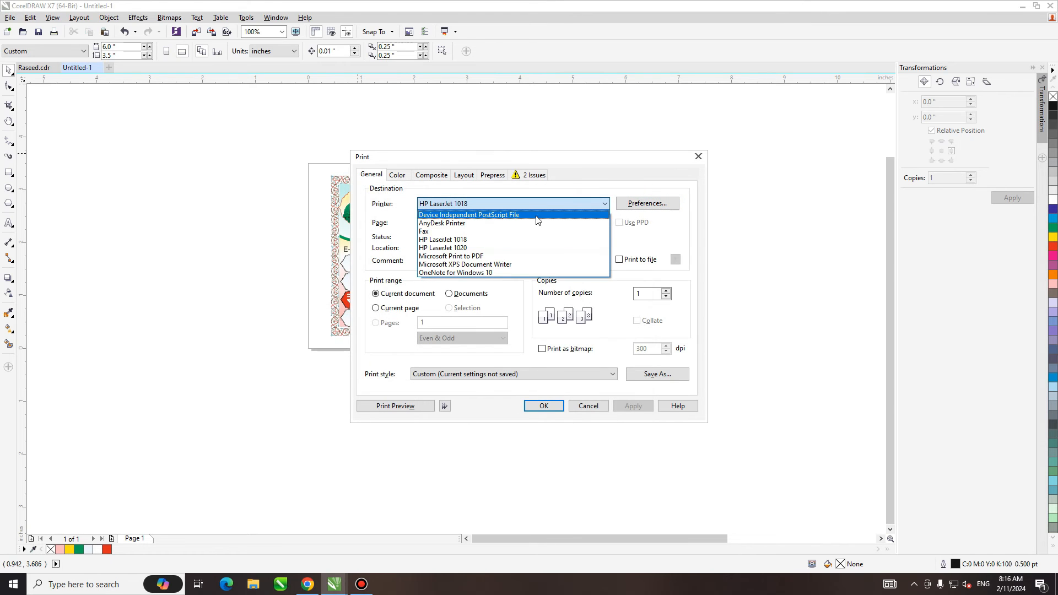
left_click(501, 215)
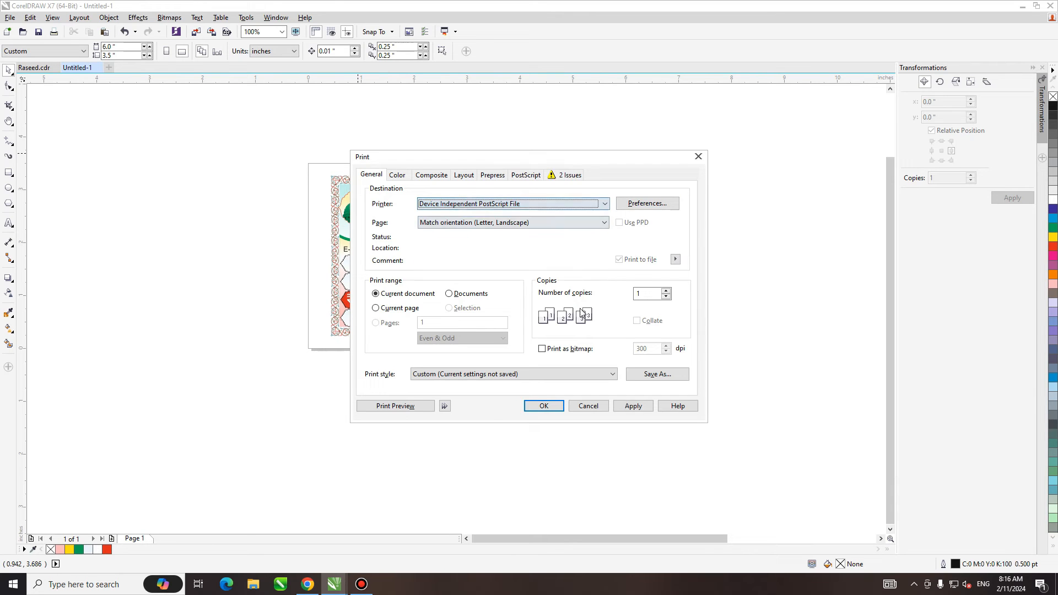
Step: Set the PostScript printer's paper size to 12 inches wide by 18 inches high
left_click(647, 205)
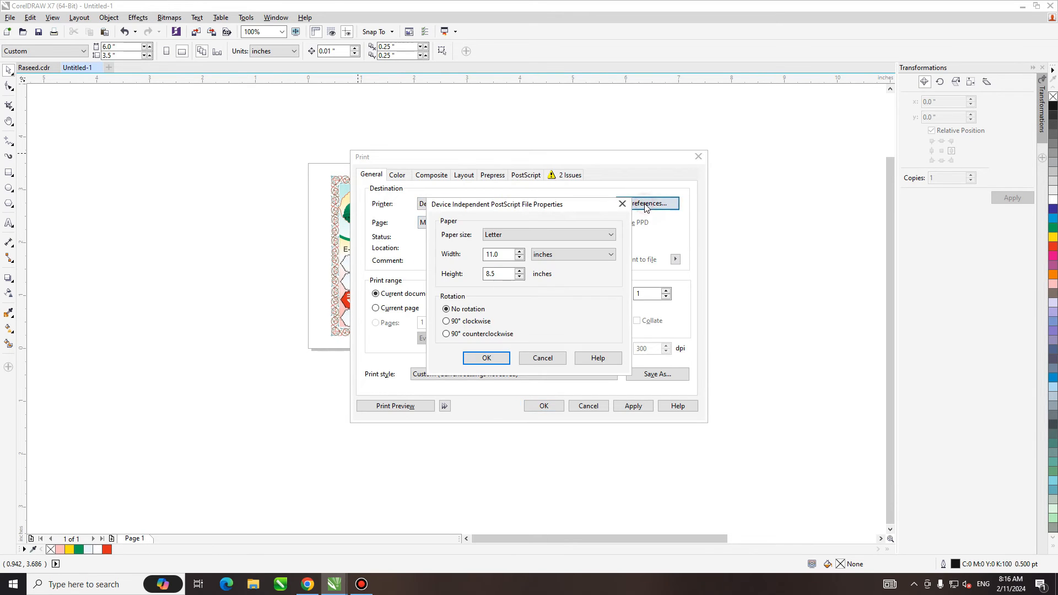
double_click(500, 254)
type("12")
key("Tab")
key("Tab")
type("18")
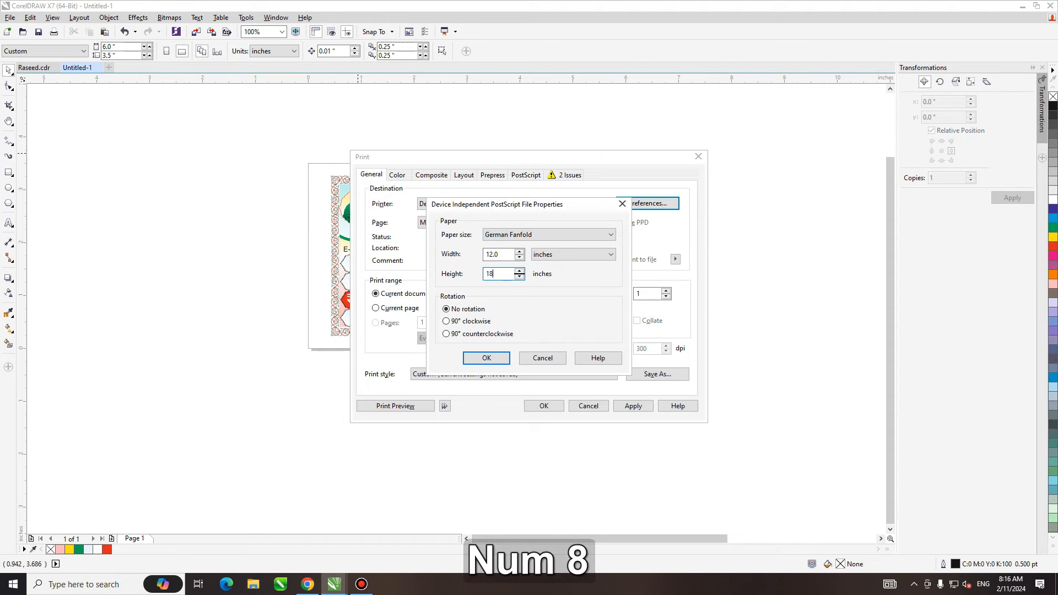
key("Tab")
key("Tab")
left_click(488, 357)
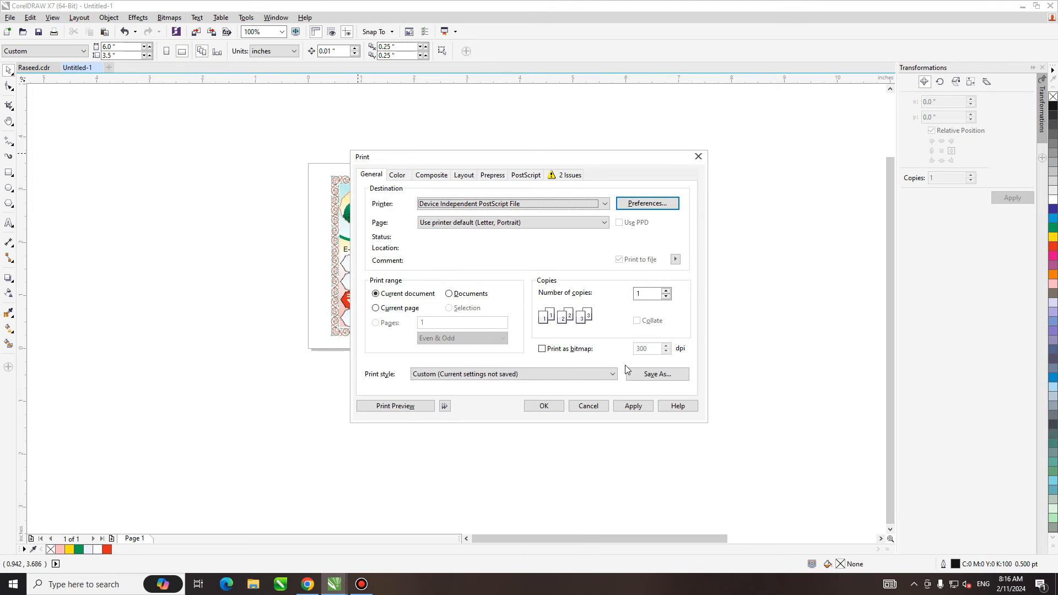
Step: Impose the receipt 2 across by 5 down on the sheet in the print preview and display the resulting artwork
left_click(409, 407)
left_click(10, 92)
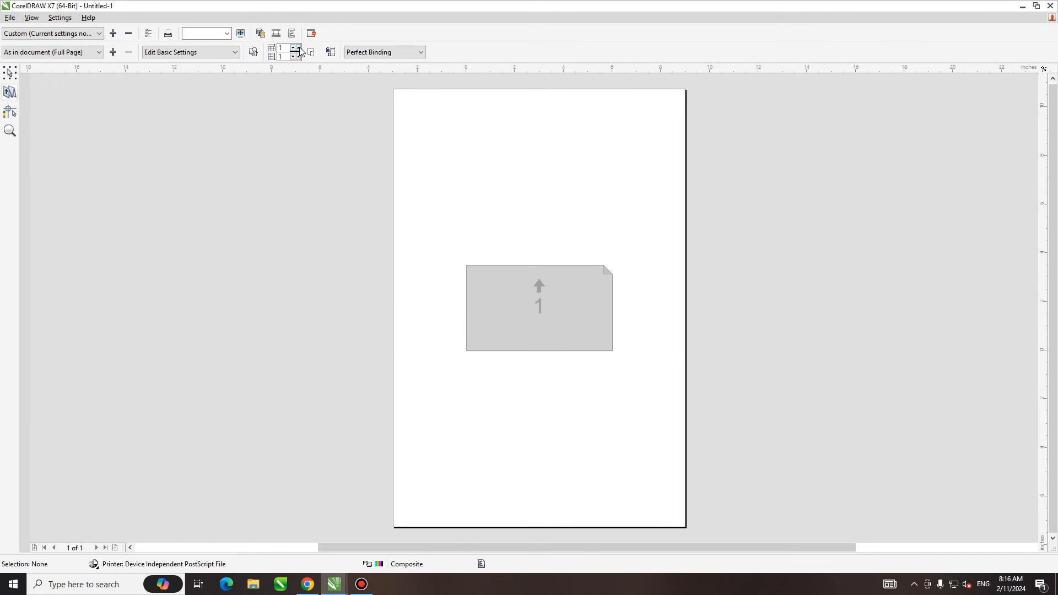
left_click(298, 48)
left_click(298, 57)
left_click(298, 56)
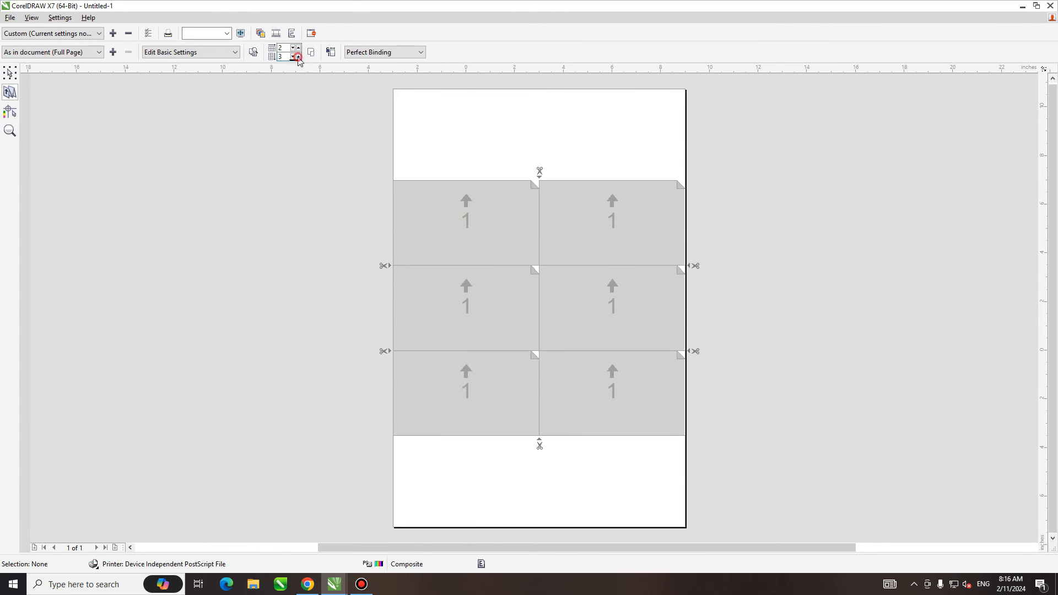
left_click(298, 57)
left_click(298, 56)
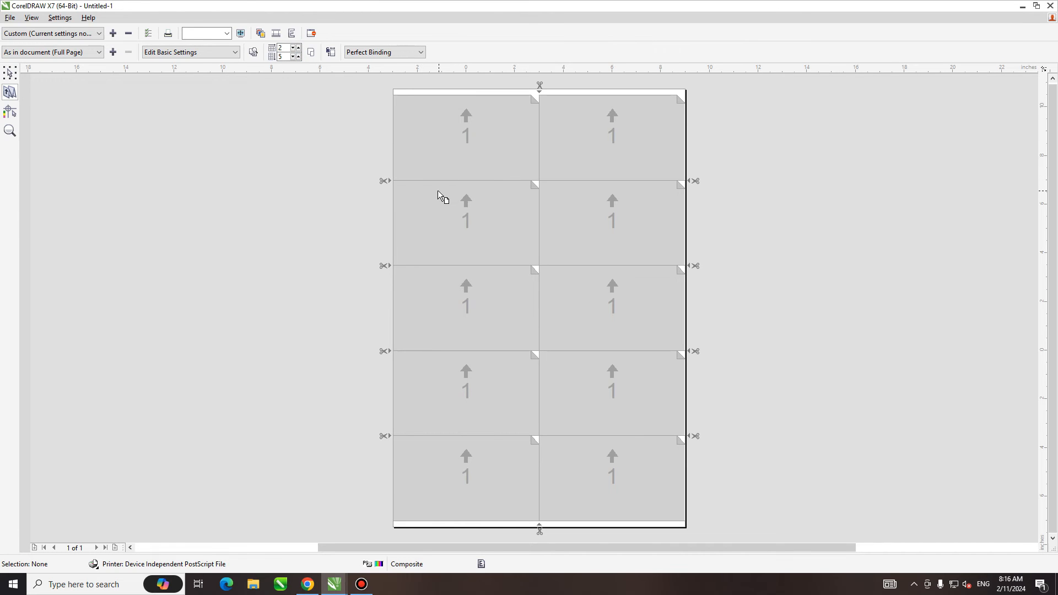
left_click(10, 73)
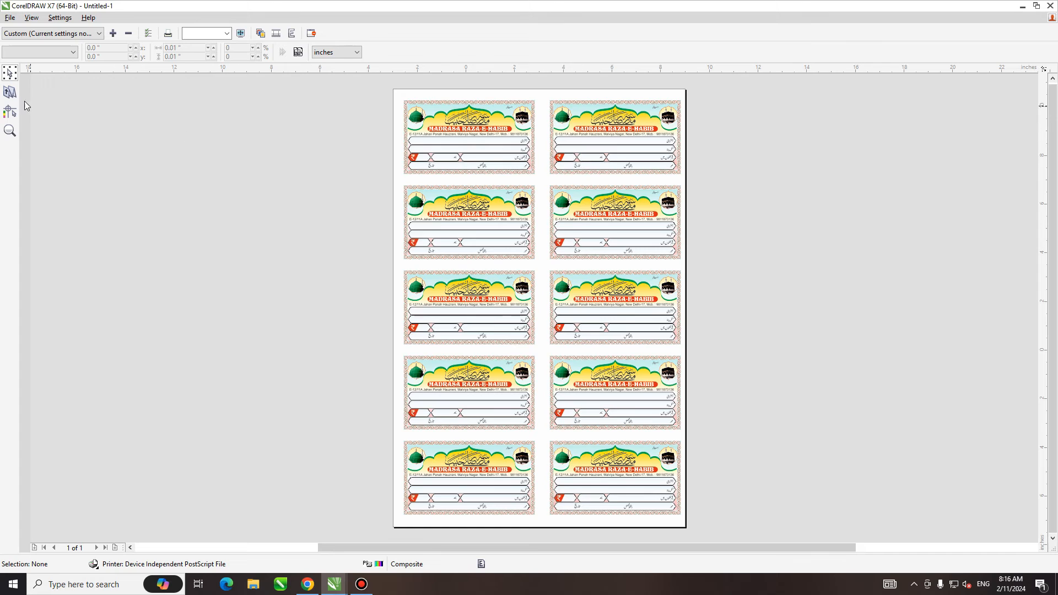
Step: Rotate all five receipts in the second column of the imposition layout by 180 degrees and display the artwork
left_click(10, 92)
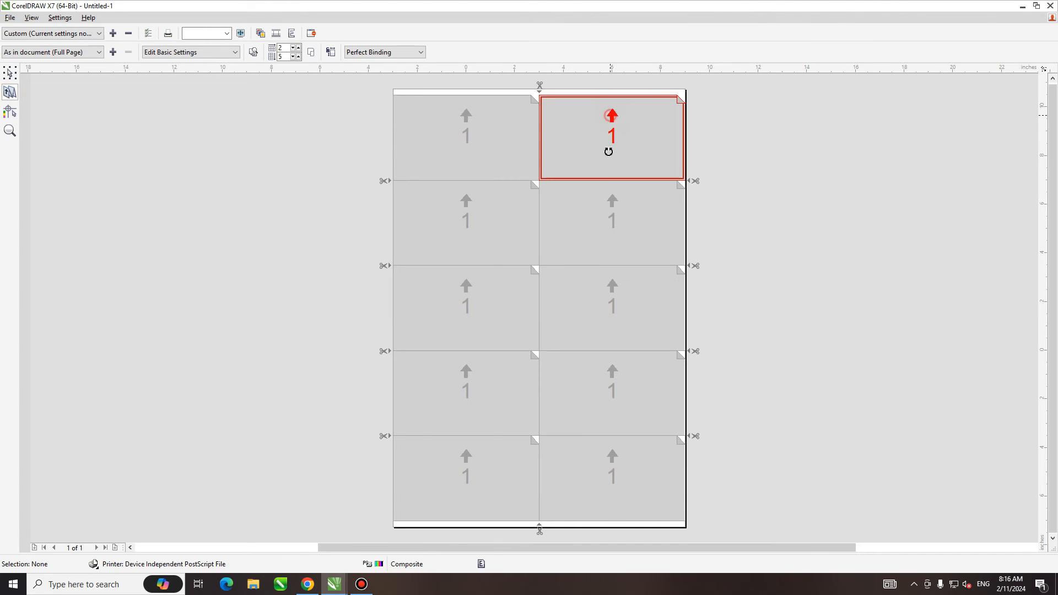
left_click(608, 151)
left_click(612, 197)
left_click(616, 283)
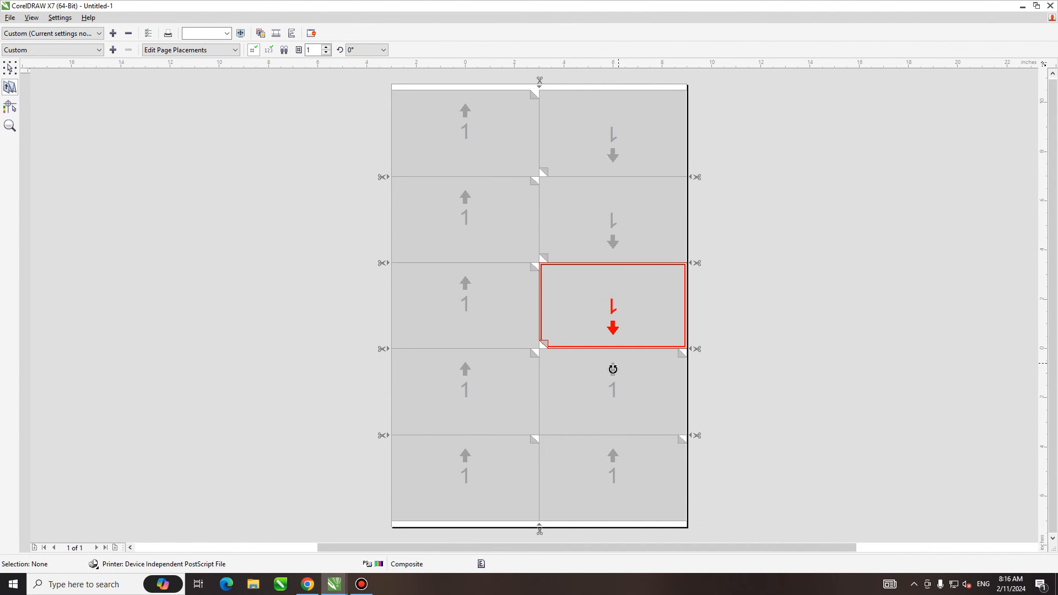
left_click(613, 369)
left_click(613, 454)
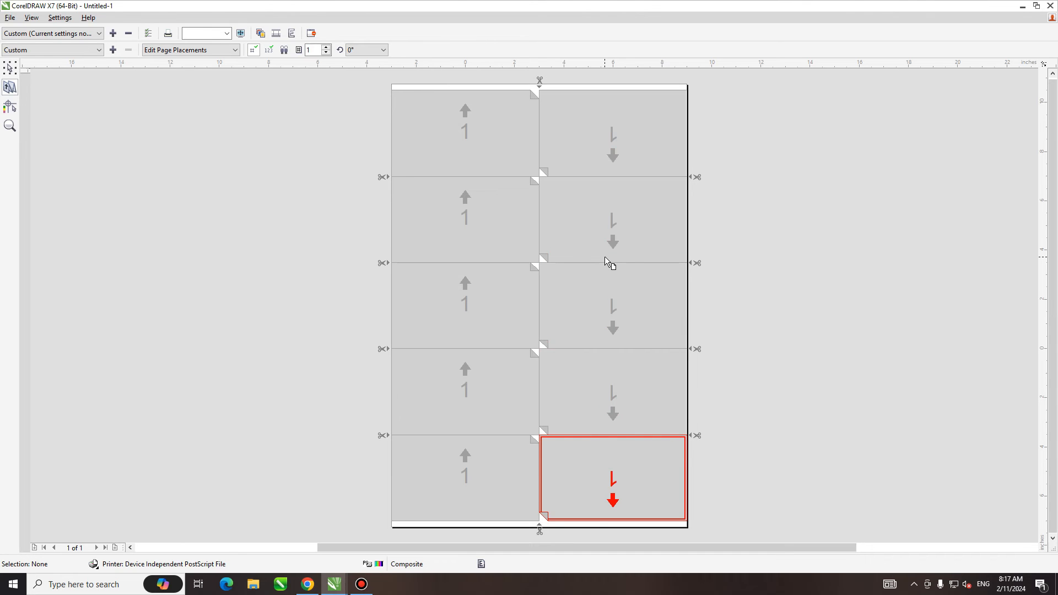
left_click(9, 69)
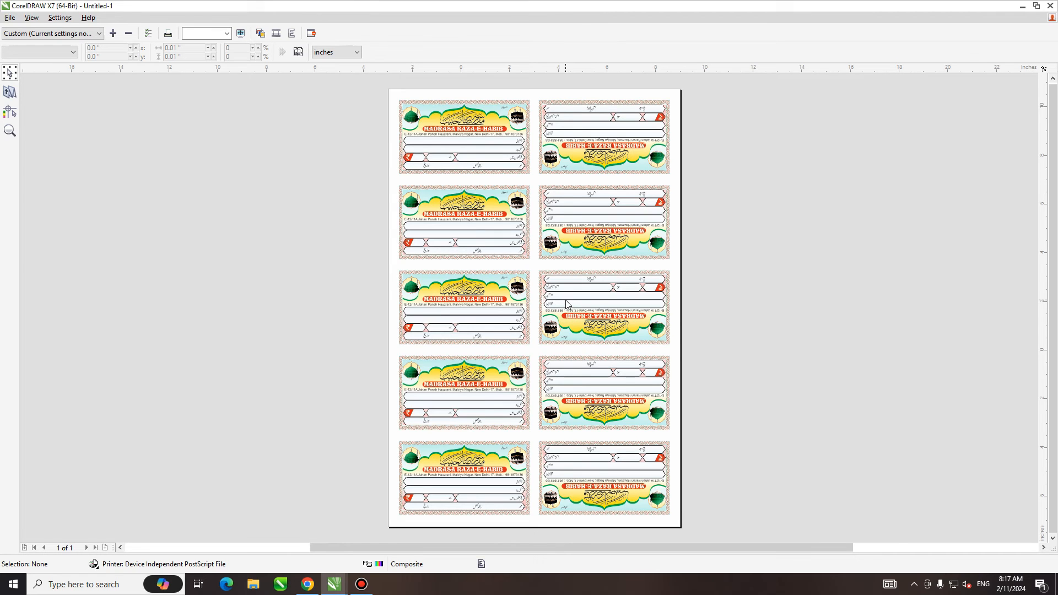
Step: Leave the print preview and print the sheet to a PostScript file named Raseed Book on the Desktop
left_click(312, 34)
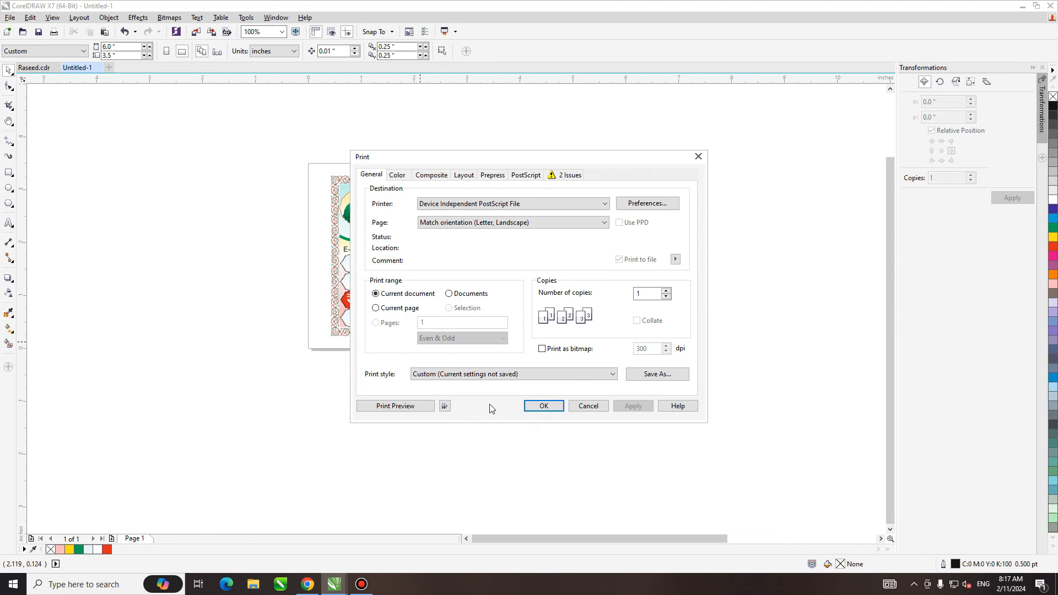
left_click(545, 408)
left_click(495, 403)
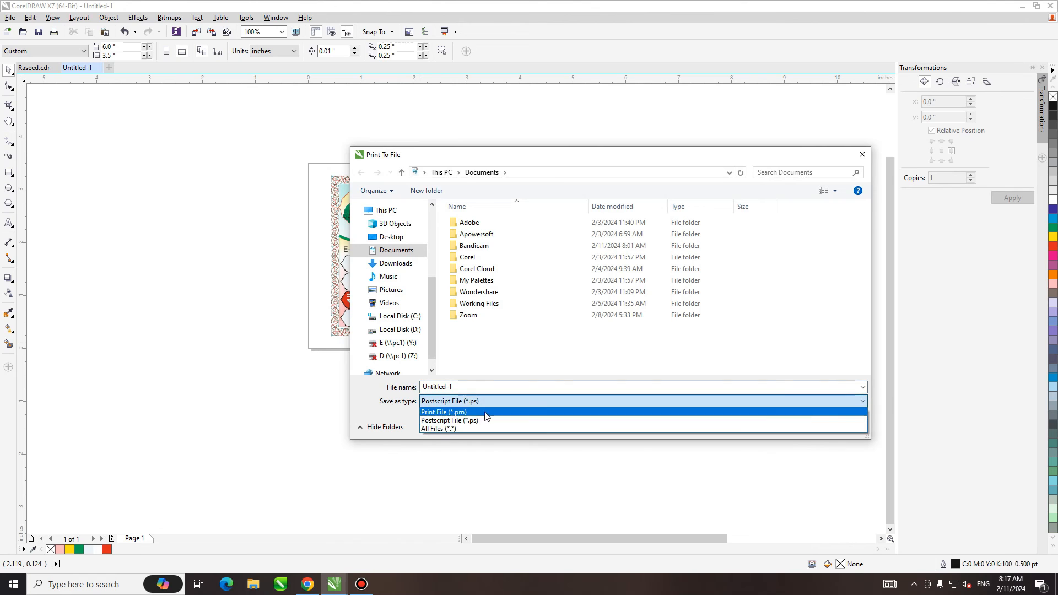
left_click(496, 408)
double_click(471, 387)
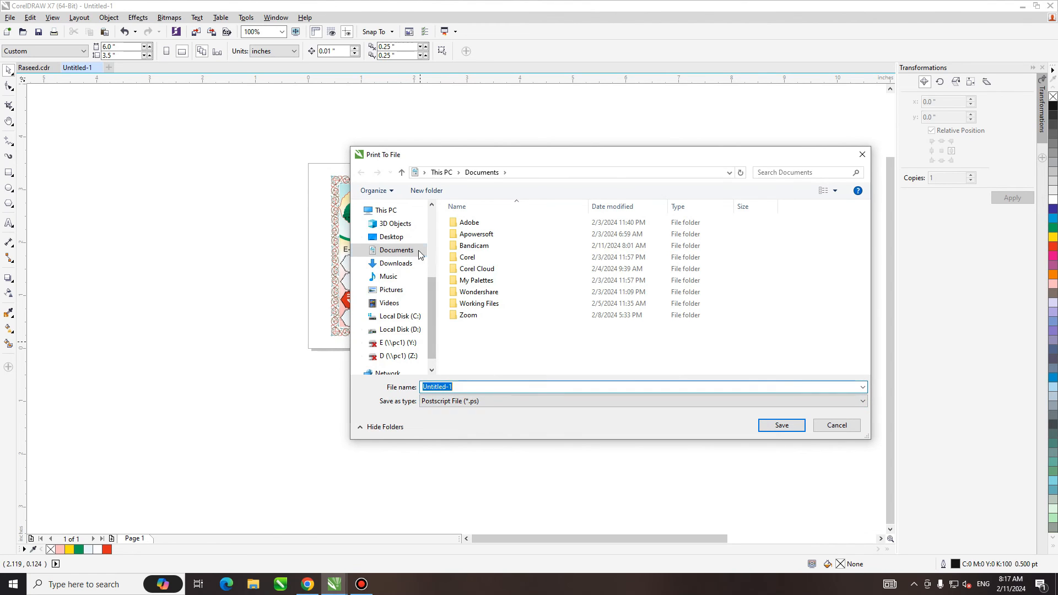
left_click(391, 237)
double_click(462, 386)
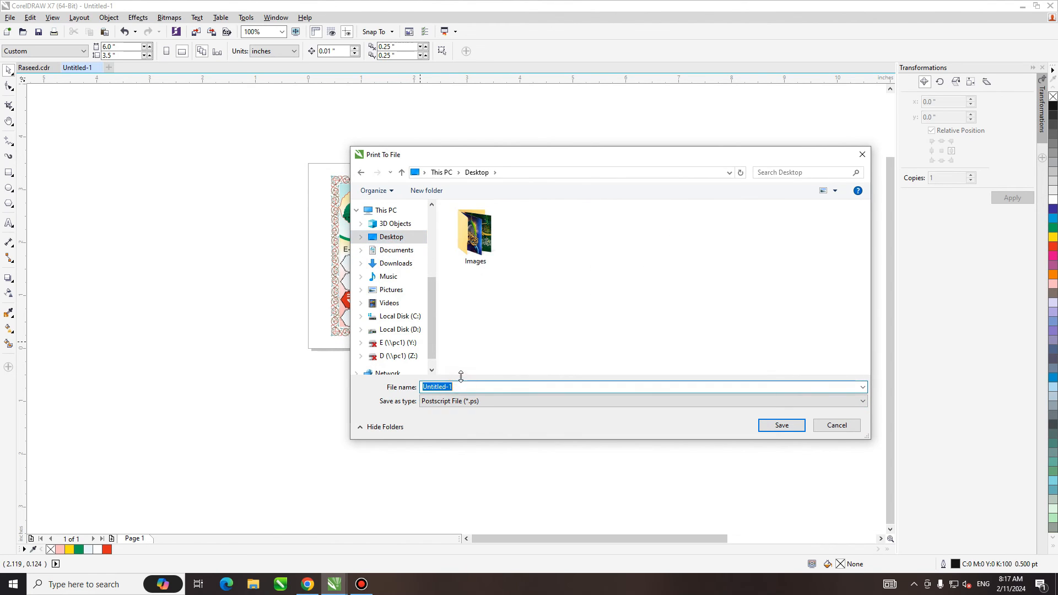
type("Rasee")
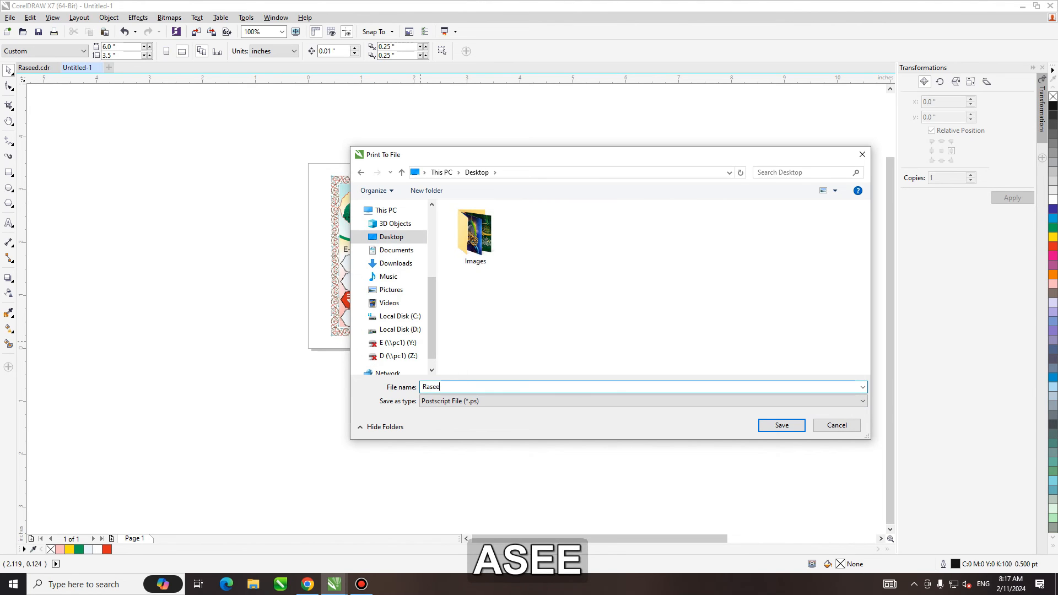
type("d Book")
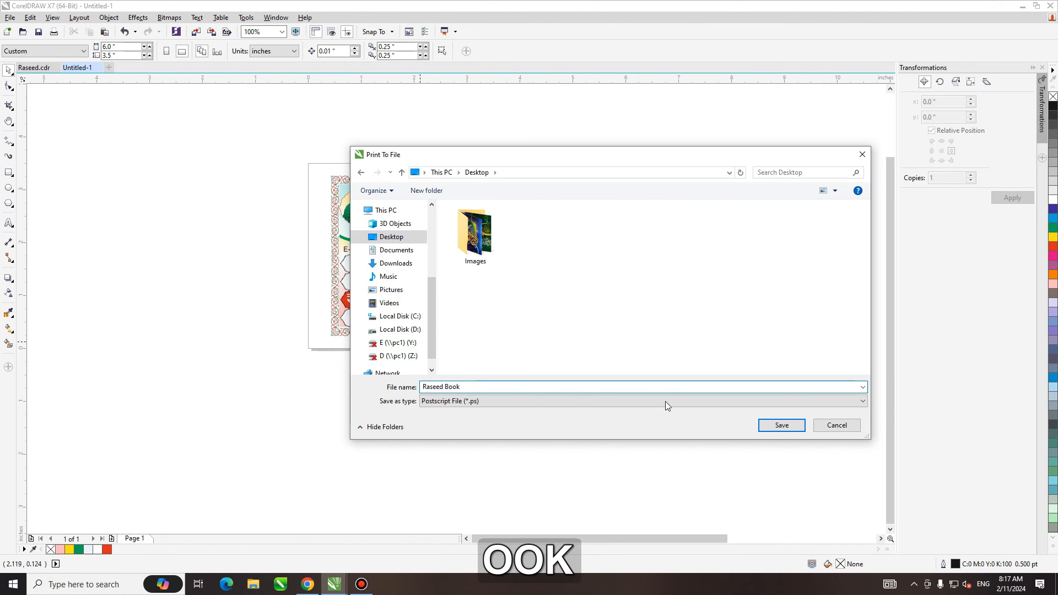
left_click(783, 426)
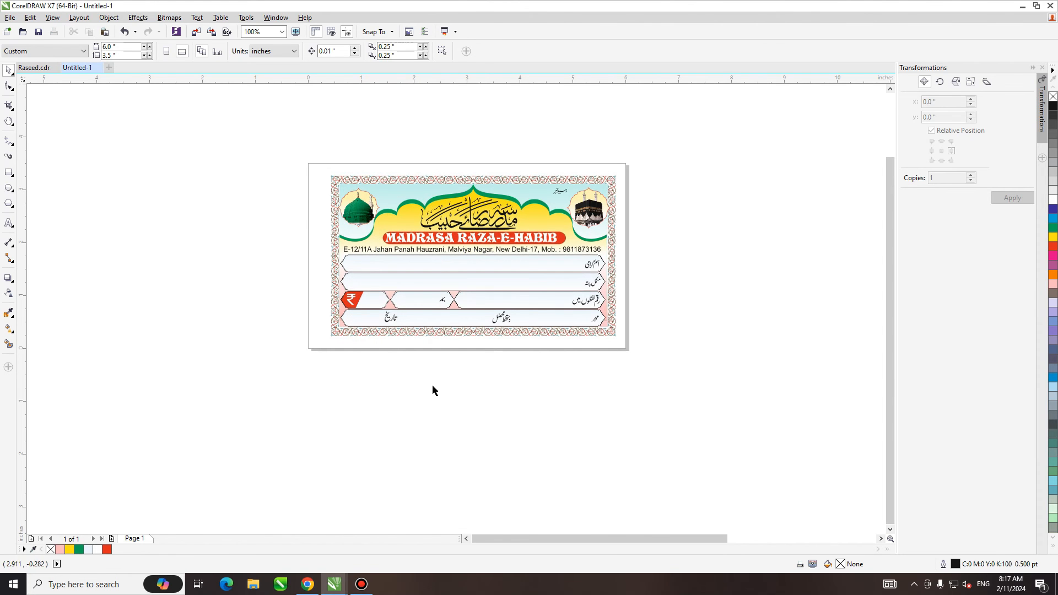
Step: Open Acrobat Distiller 7.0 and convert the desktop PostScript file Raseed Book to PDF with the Standard settings
key("super+d")
left_click(363, 246)
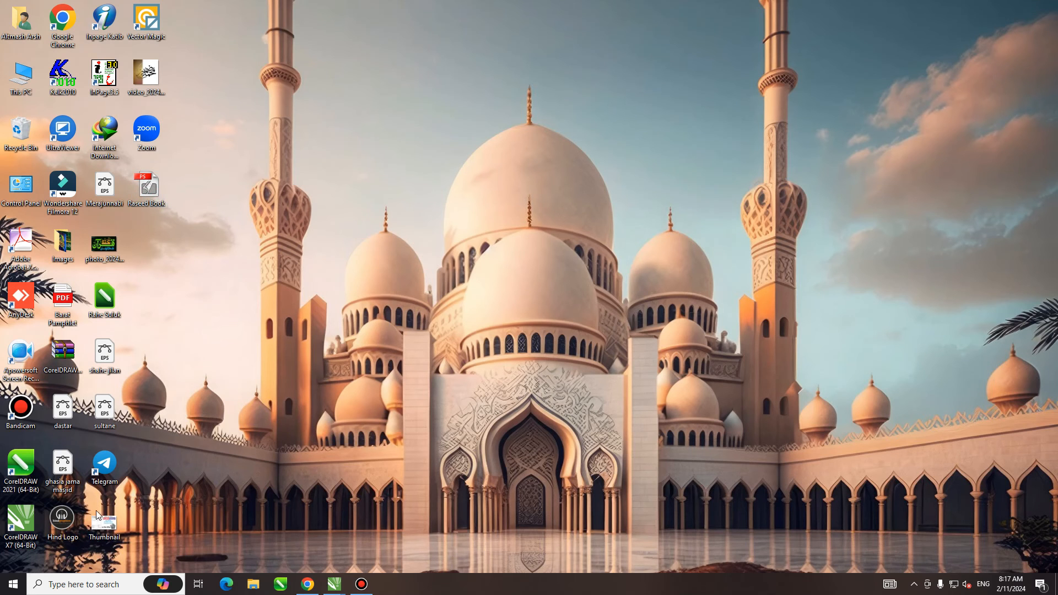
left_click(15, 583)
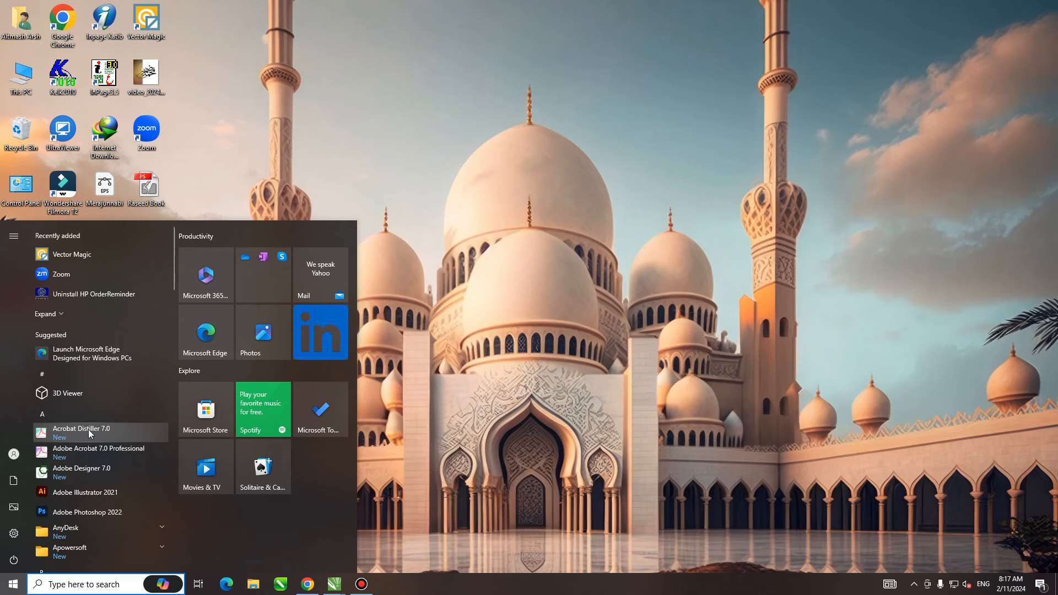
left_click(88, 429)
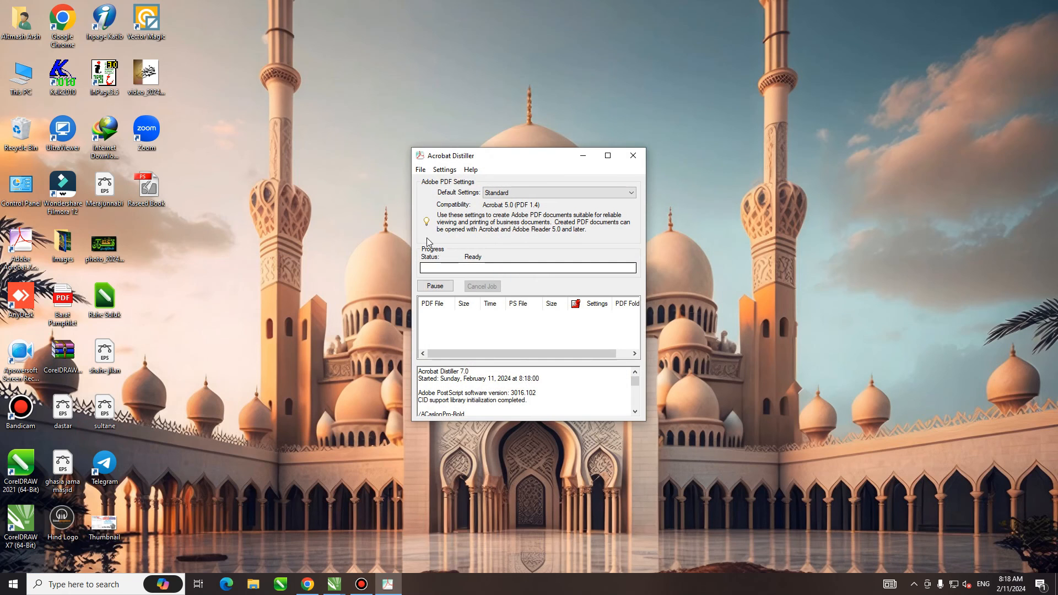
left_click(144, 184)
left_click_drag(514, 298, 515, 302)
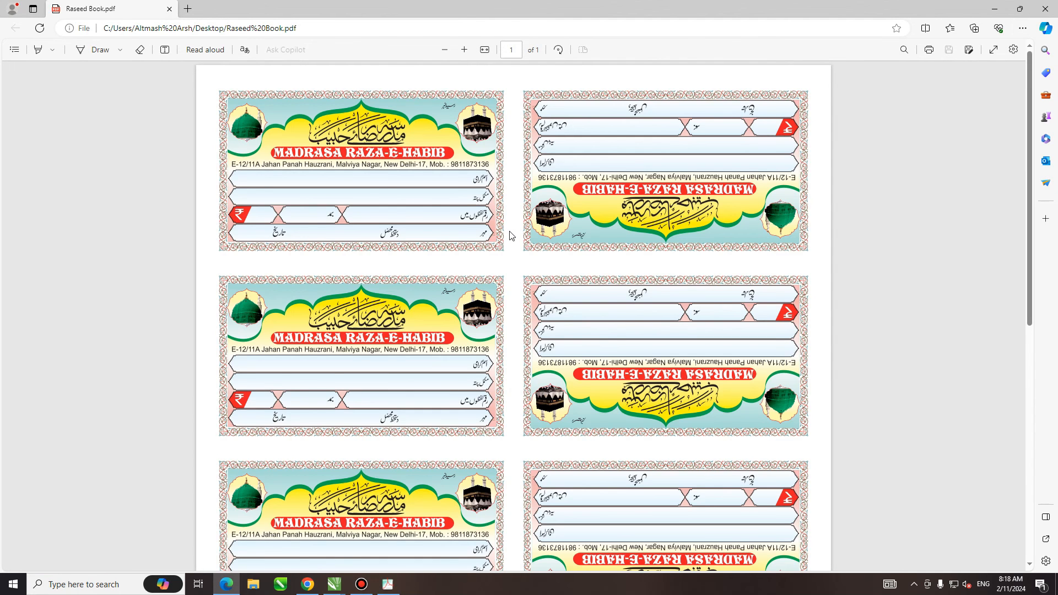
Step: Check the whole sheet of receipts in the newly distilled PDF, then close it
scroll(510, 236, "down", 5)
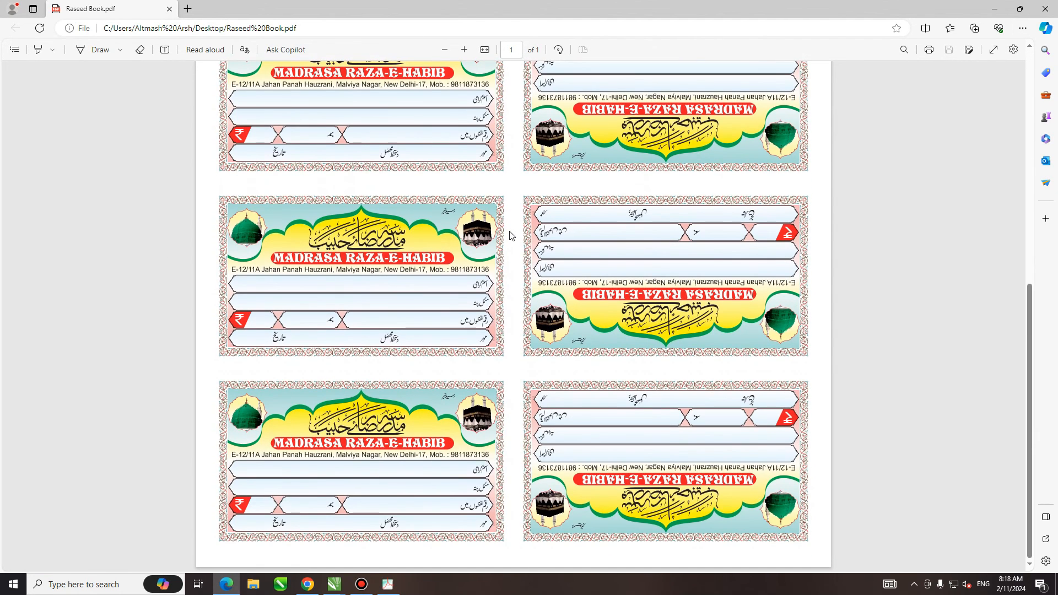
scroll(510, 236, "up", 5)
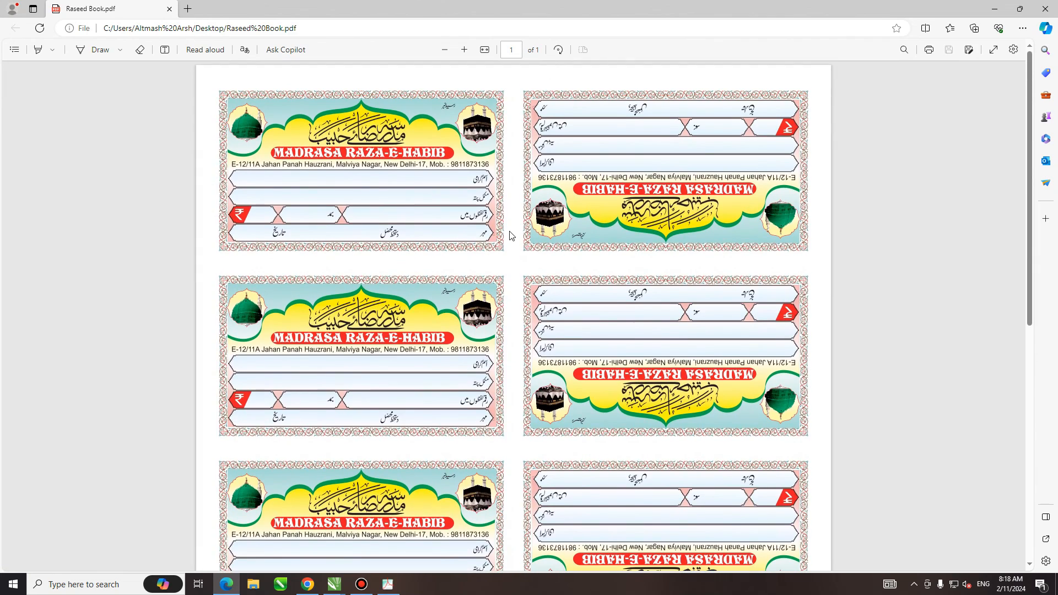
left_click(1046, 9)
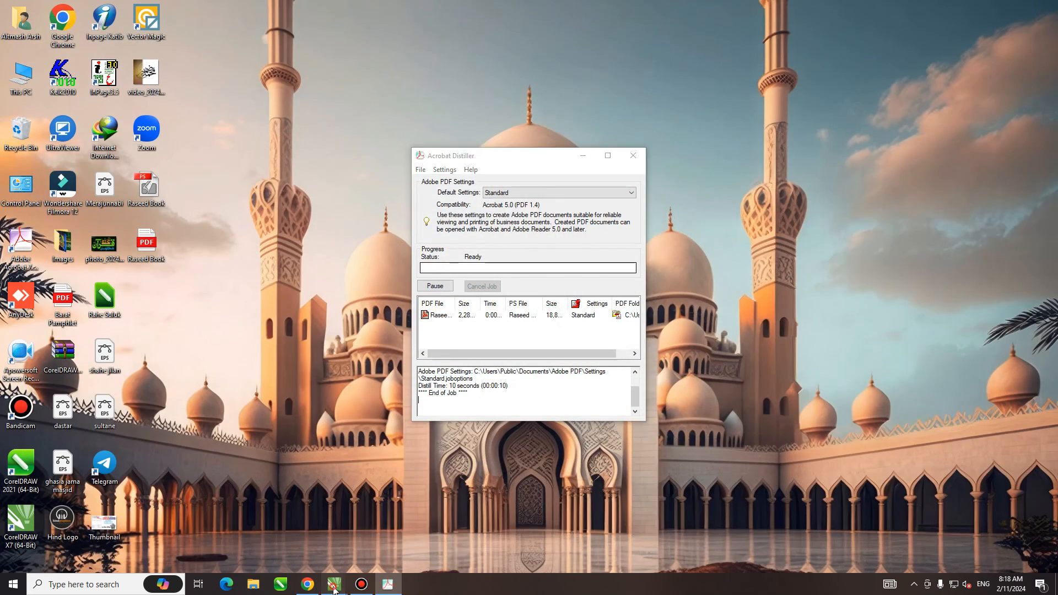
Step: Switch back to CorelDRAW, reopen the receipt's print preview, toggle the crop/fold marks and close the preview
mouse_move(334, 583)
left_click(369, 529)
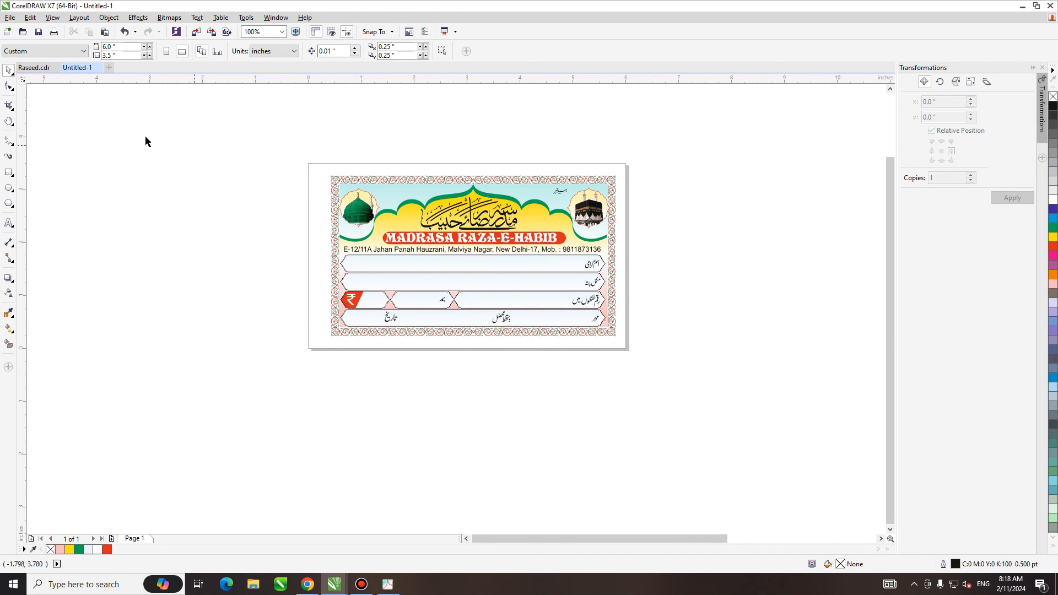
key("ctrl")
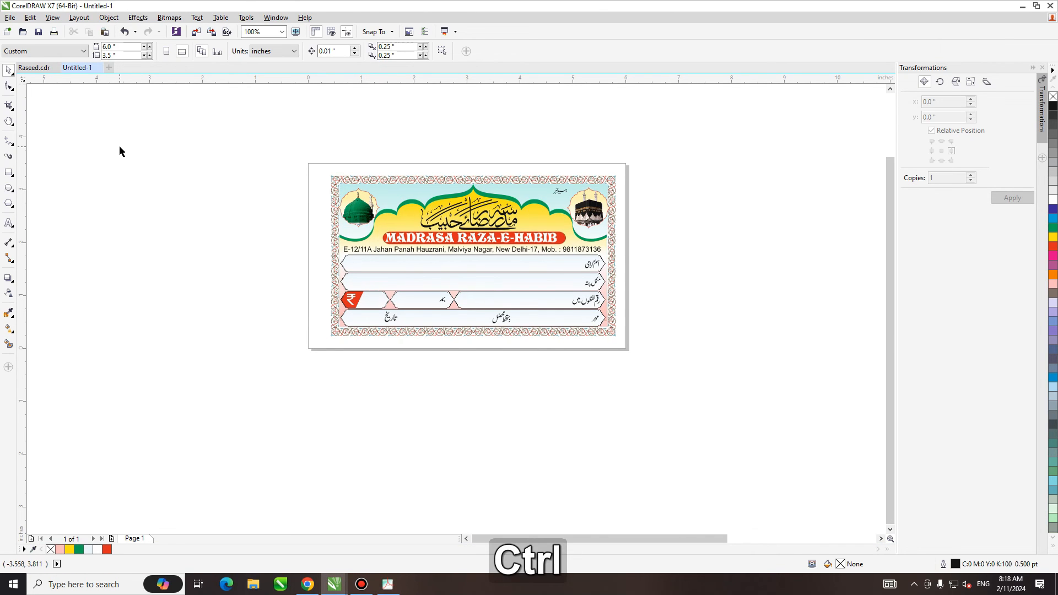
key("ctrl+p")
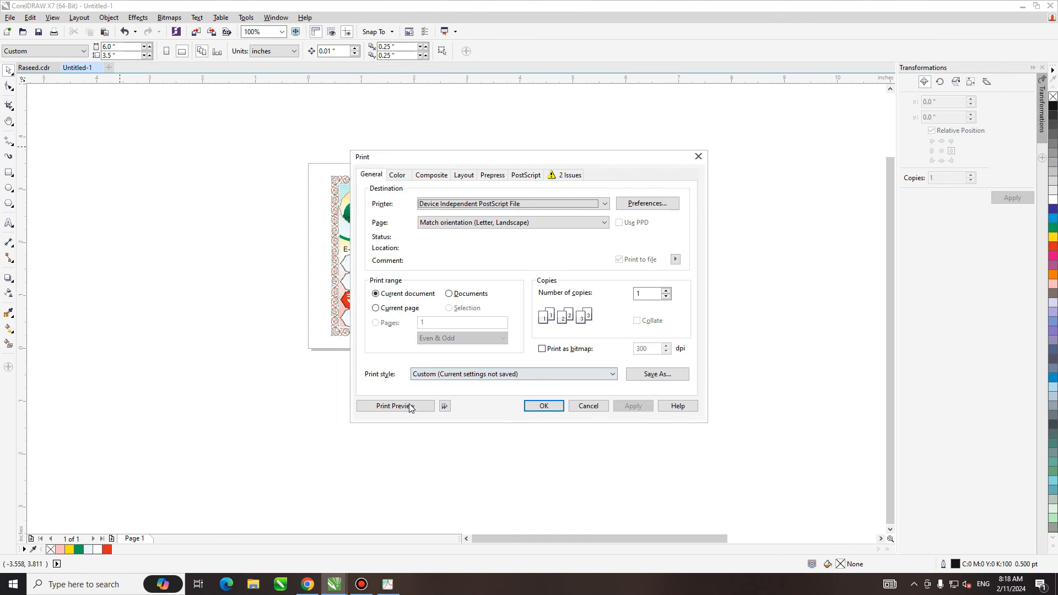
left_click(415, 407)
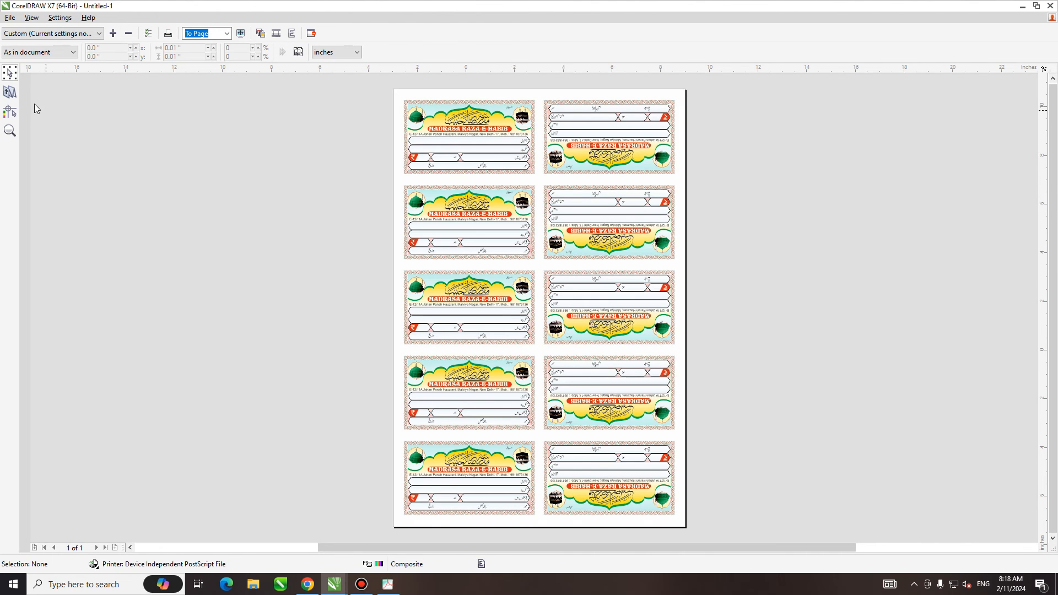
left_click(10, 112)
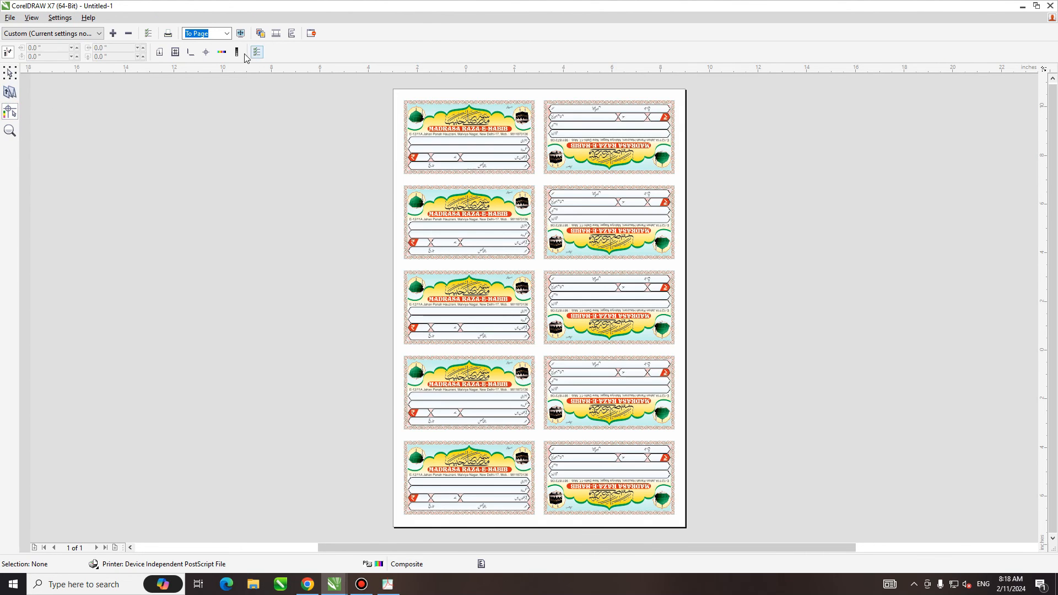
left_click(192, 52)
left_click(313, 34)
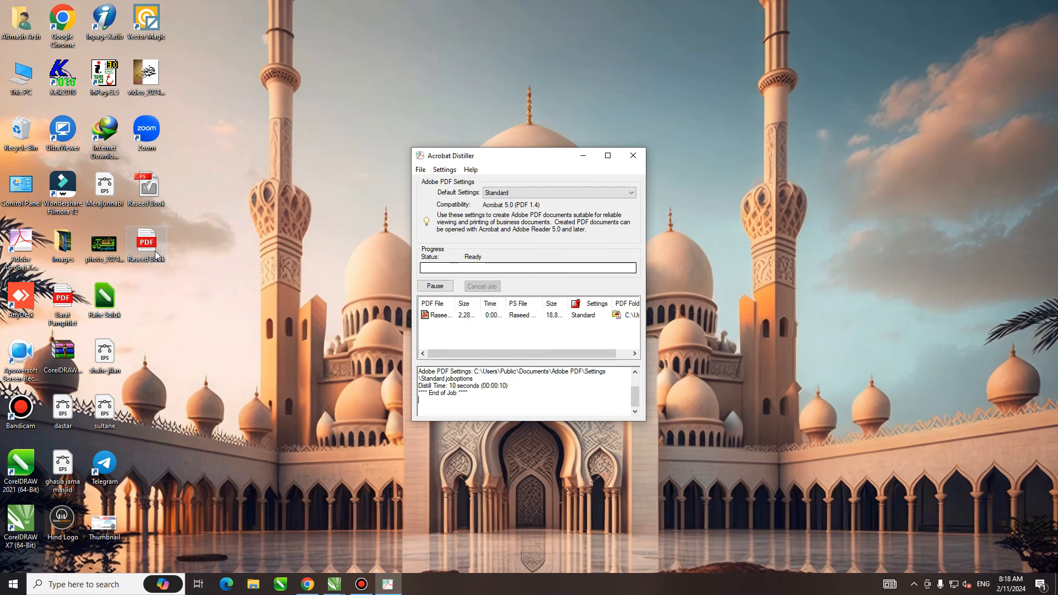
Step: Reopen Raseed Book.pdf from the desktop, review the receipt layout once more and close it
double_click(158, 249)
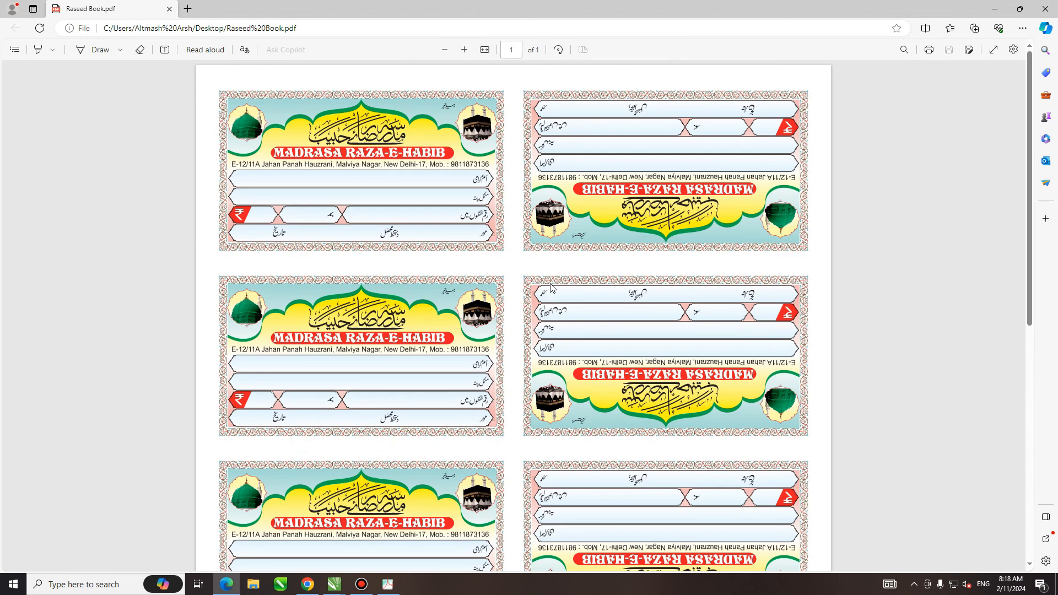
scroll(553, 289, "down", 3)
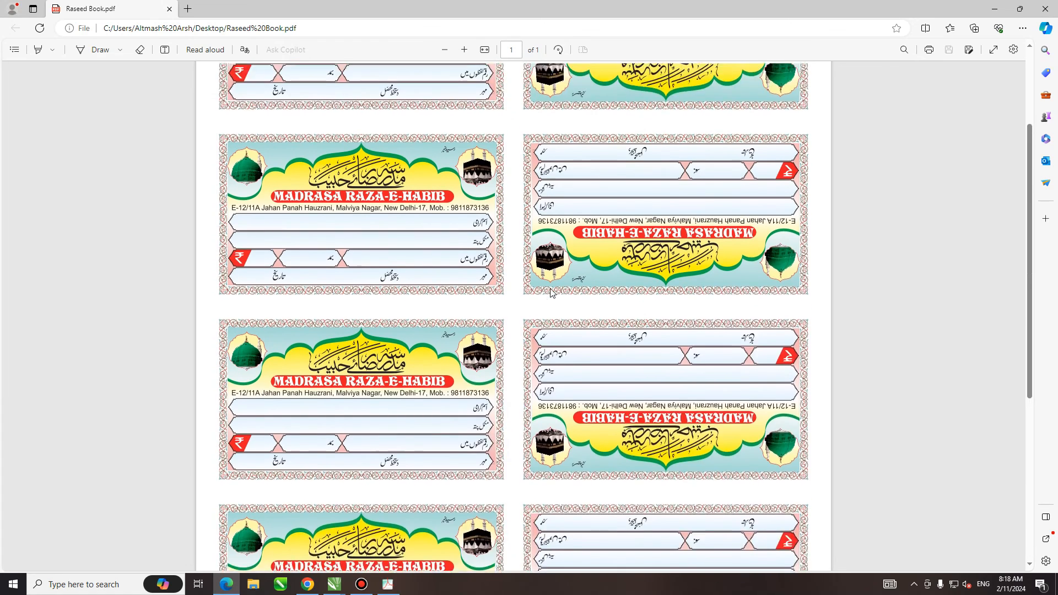
scroll(551, 293, "up", 3)
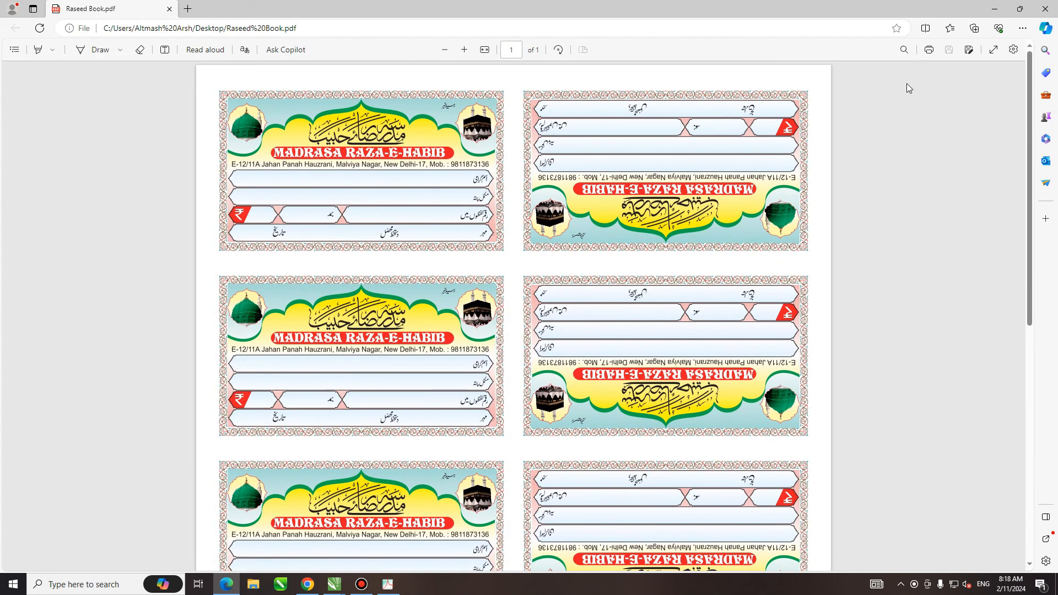
left_click(1044, 8)
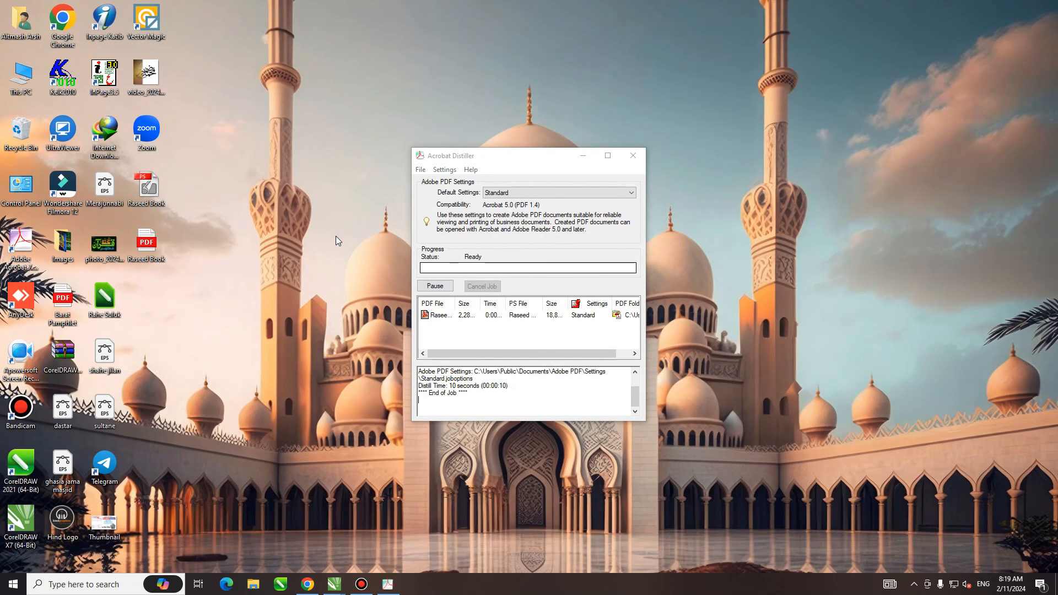